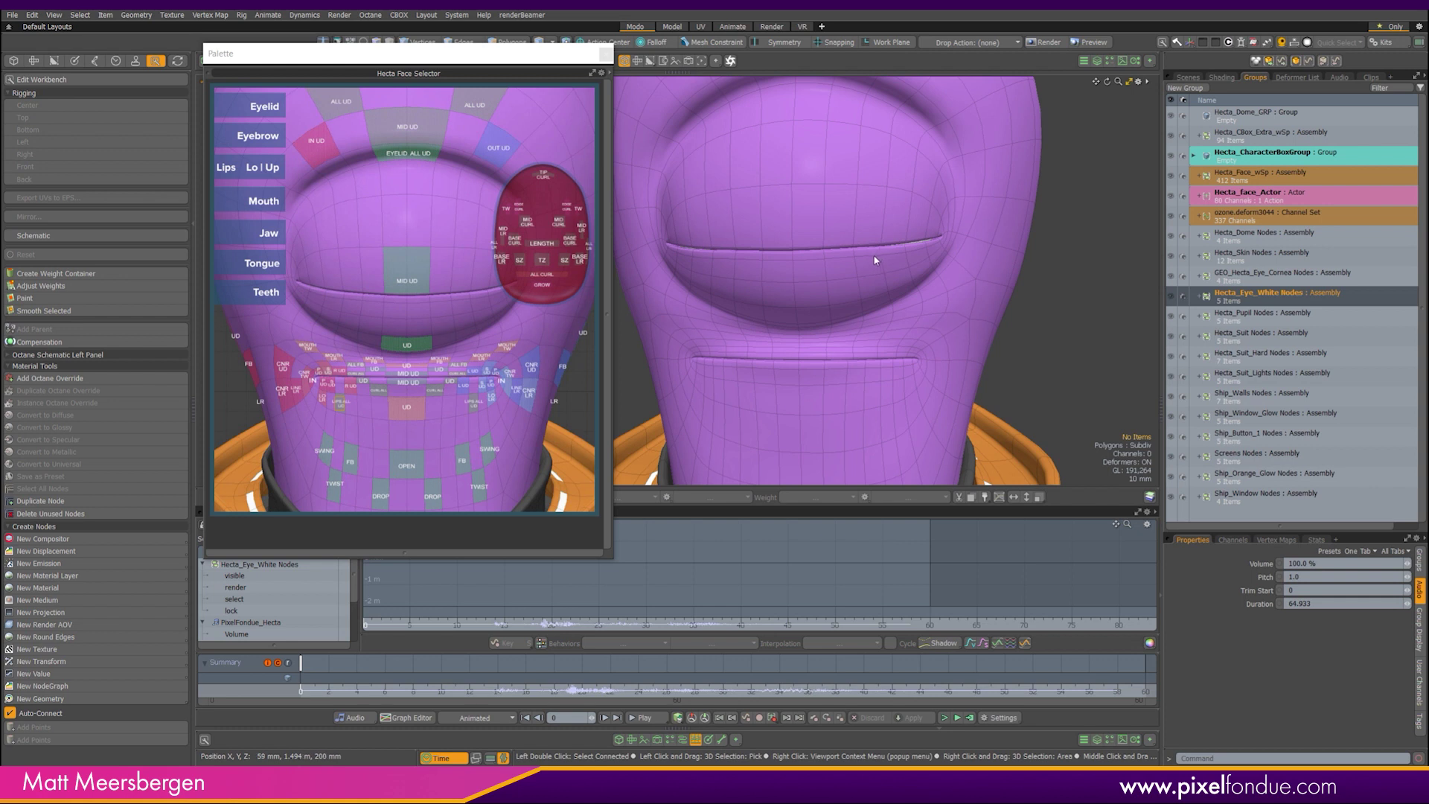
Orbit around Hecta's eye to a front view and drop the active tool handle
{"action": "left_click_drag", "start_coordinate": [881, 256], "coordinate": [792, 323], "text": "alt"}
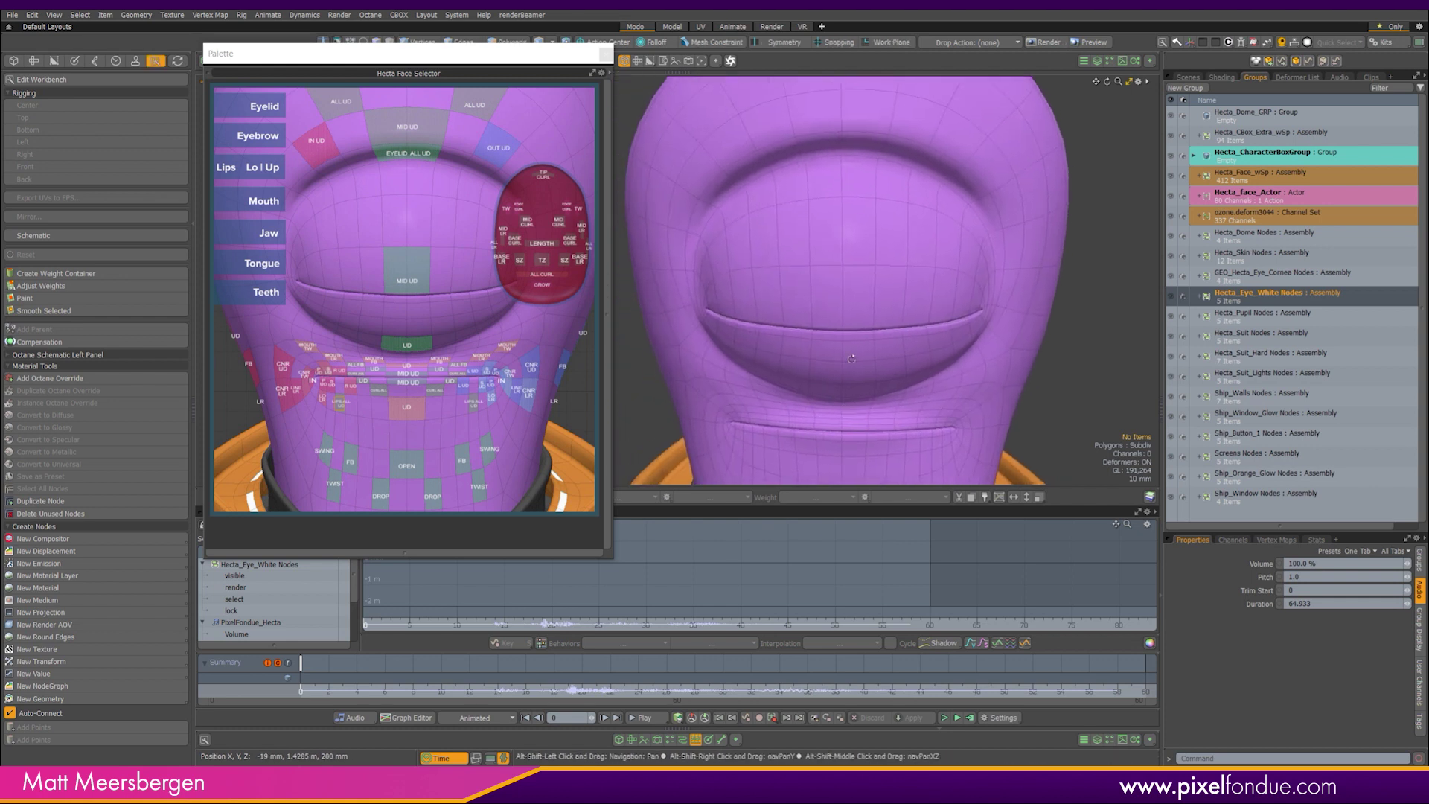
{"action": "scroll", "coordinate": [825, 300], "scroll_direction": "down", "scroll_amount": 3}
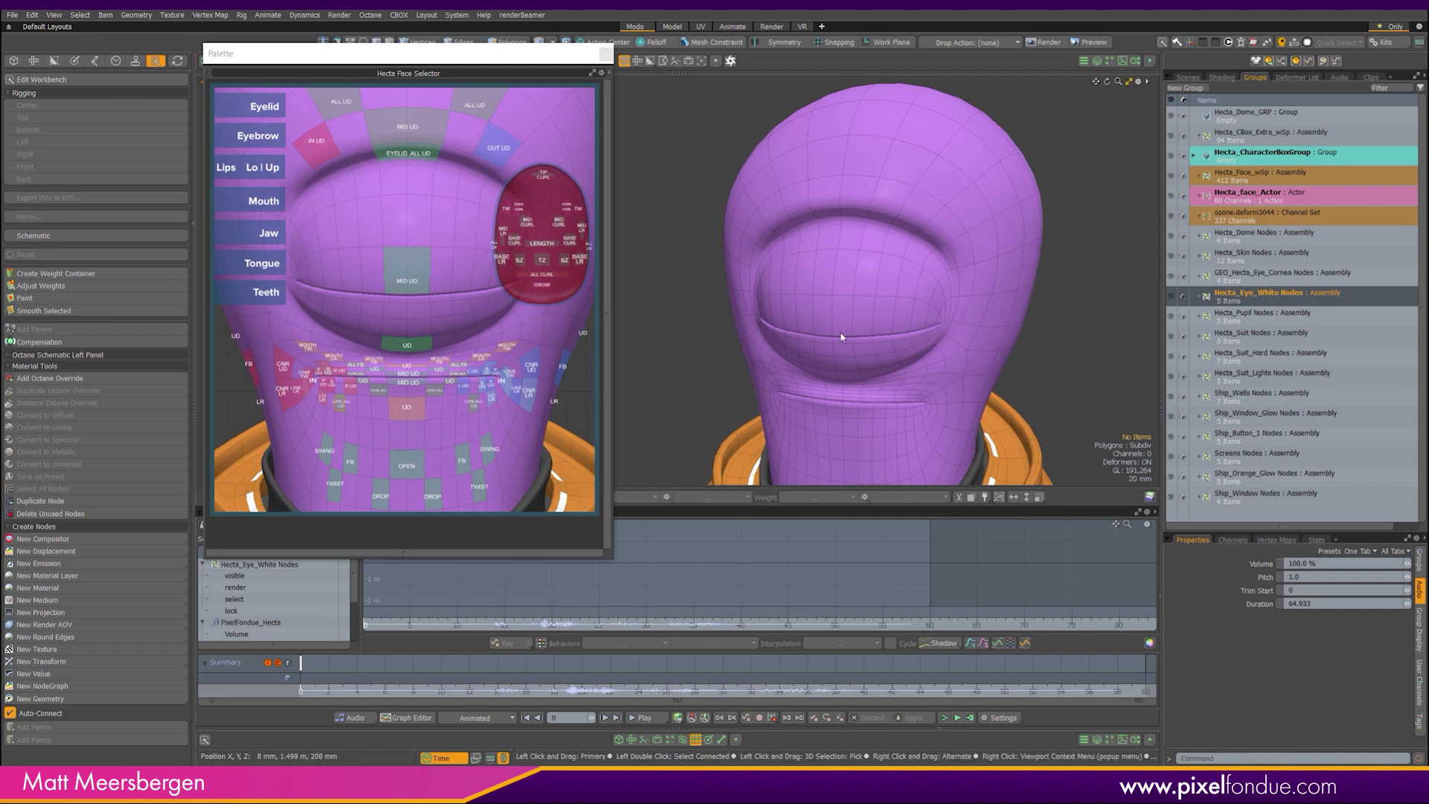
{"action": "left_click_drag", "start_coordinate": [849, 335], "coordinate": [866, 356], "text": "alt"}
{"action": "key", "text": "space"}
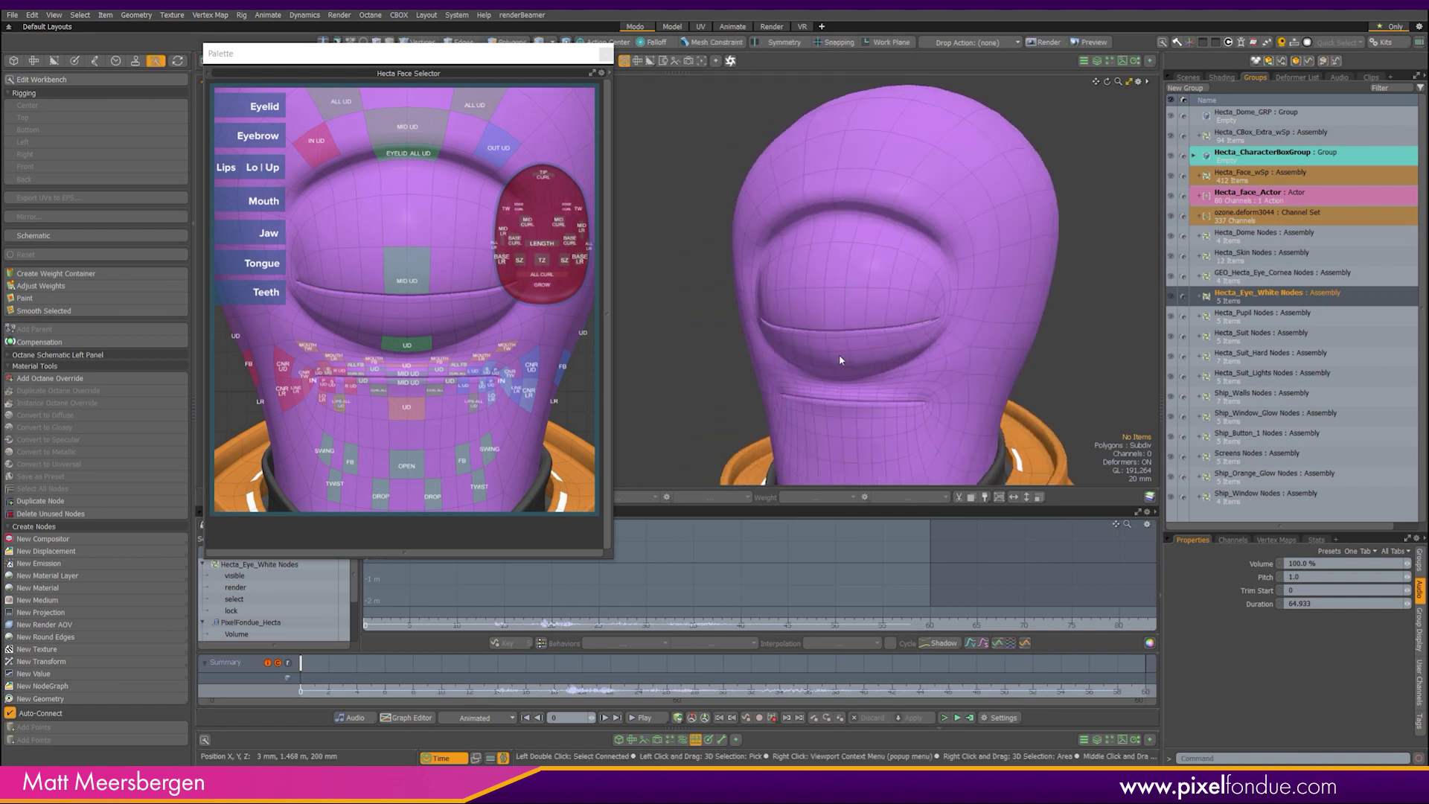
{"action": "left_click_drag", "start_coordinate": [843, 355], "coordinate": [875, 370], "text": "alt"}
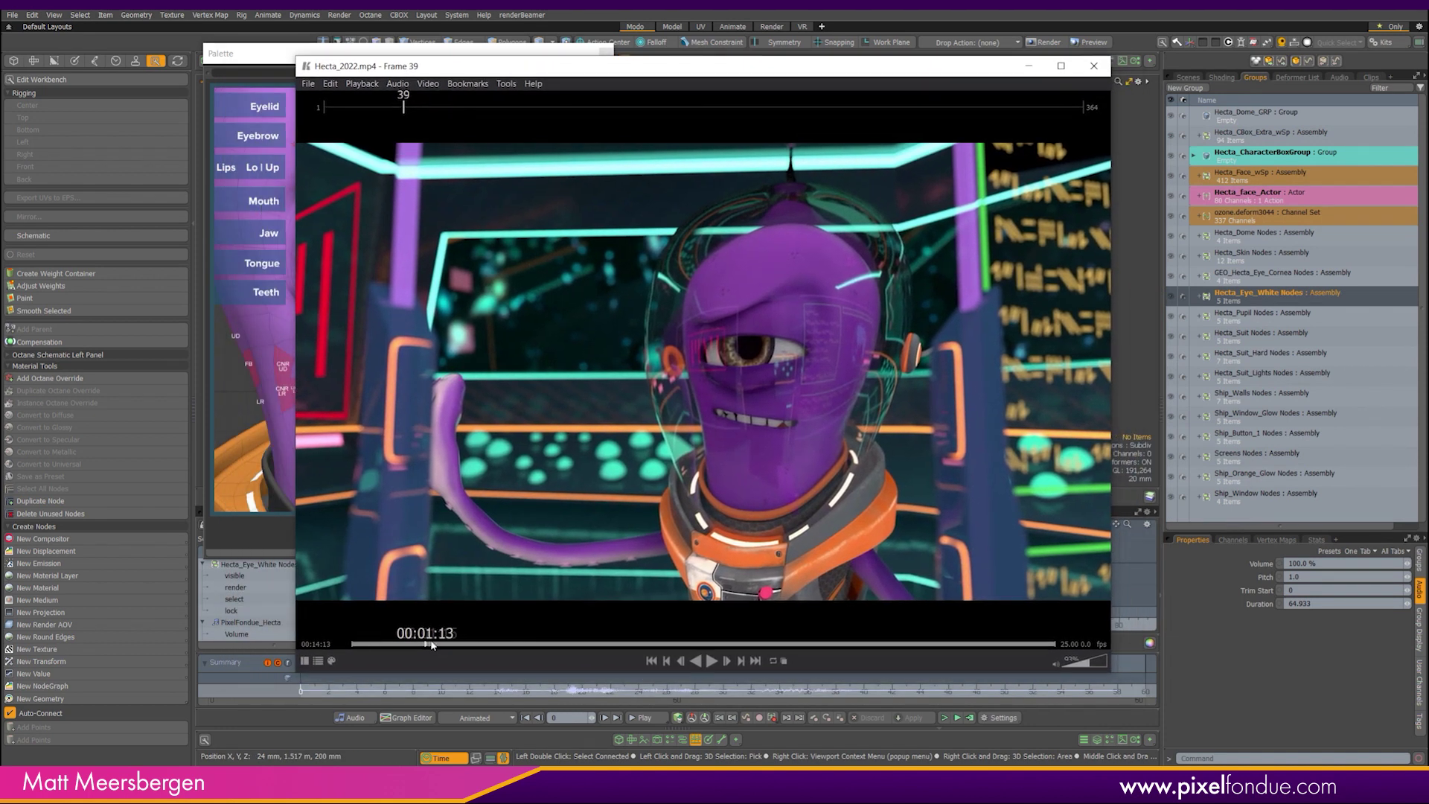
Scrub the Hecta reference clip in VLC, play and pause it, then close VLC
{"action": "left_click", "coordinate": [439, 645]}
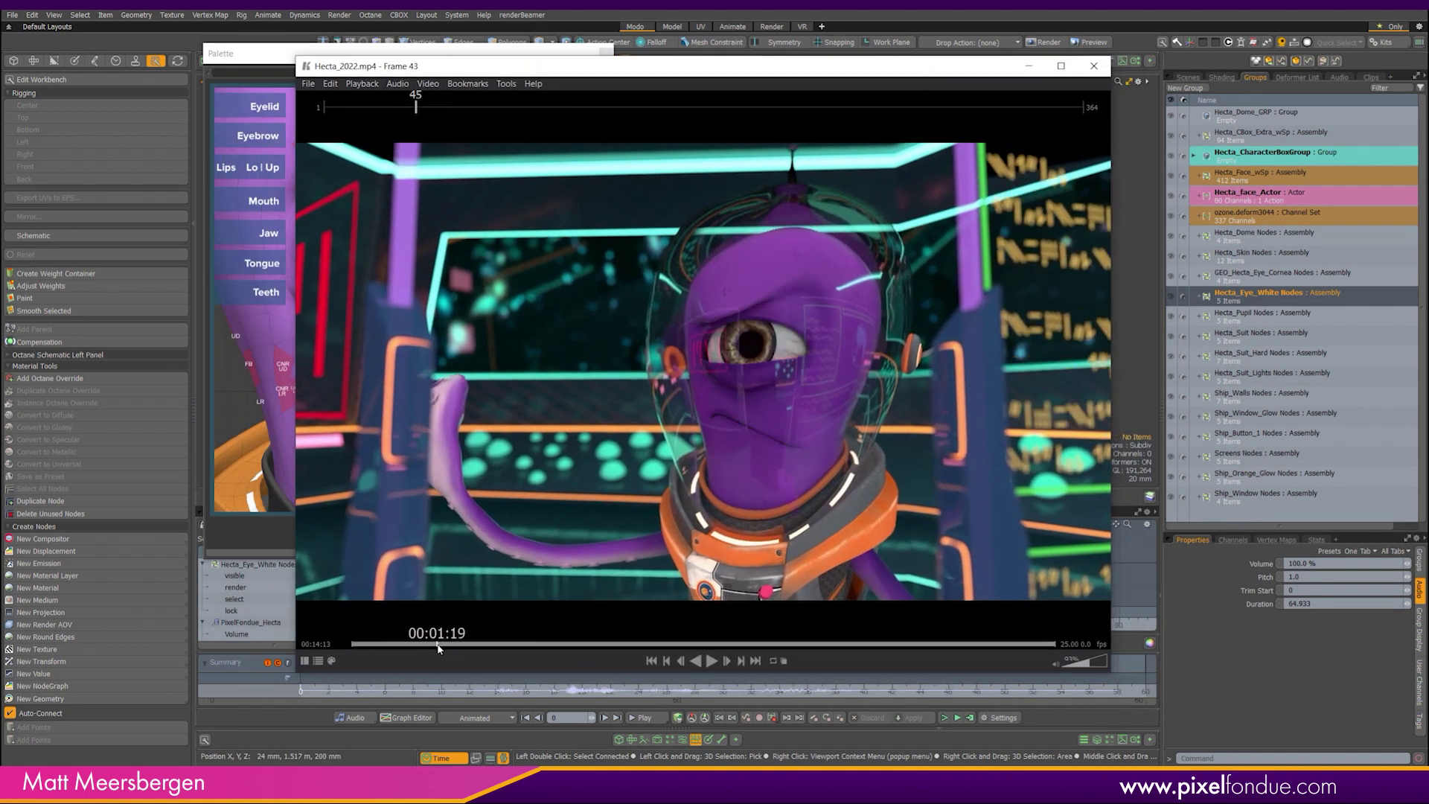
{"action": "left_click_drag", "start_coordinate": [440, 647], "coordinate": [450, 649]}
{"action": "left_click", "coordinate": [712, 662]}
{"action": "left_click", "coordinate": [712, 661]}
{"action": "left_click", "coordinate": [1028, 65]}
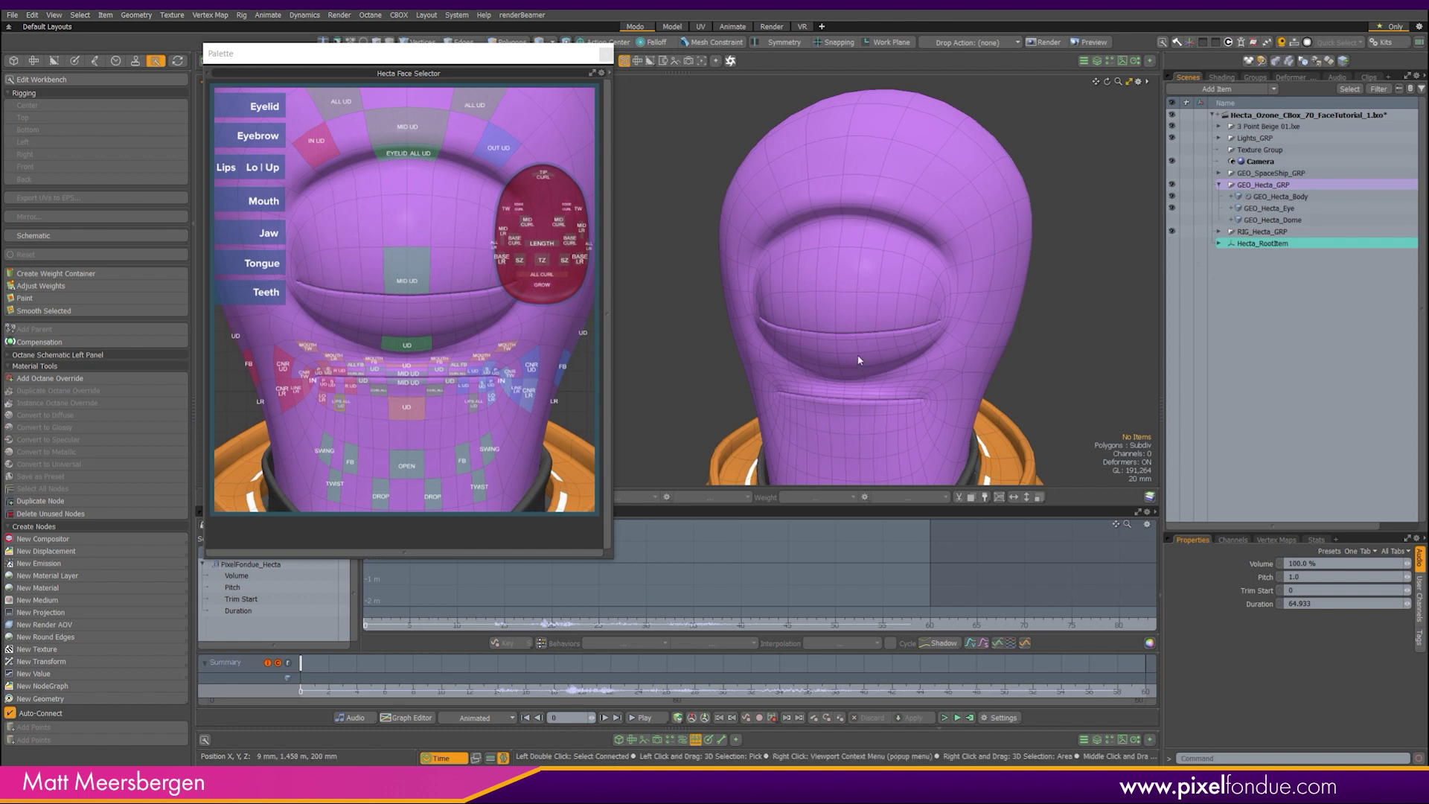
Select the Hecta_face_Actor group and switch the left toolbar to the Animate tools
{"action": "left_click_drag", "start_coordinate": [856, 354], "coordinate": [991, 264], "text": "alt"}
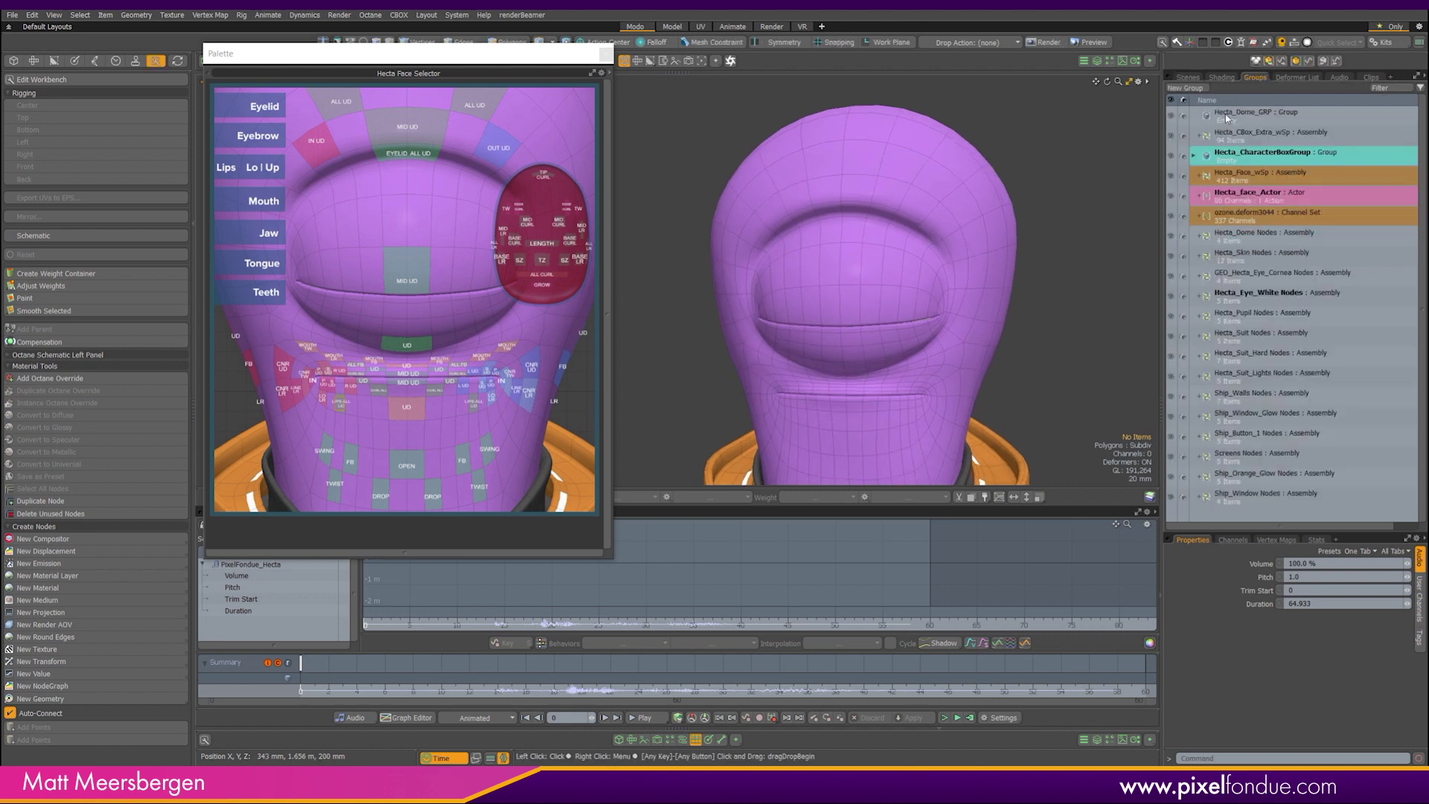
{"action": "left_click", "coordinate": [1255, 77]}
{"action": "left_click", "coordinate": [1260, 194]}
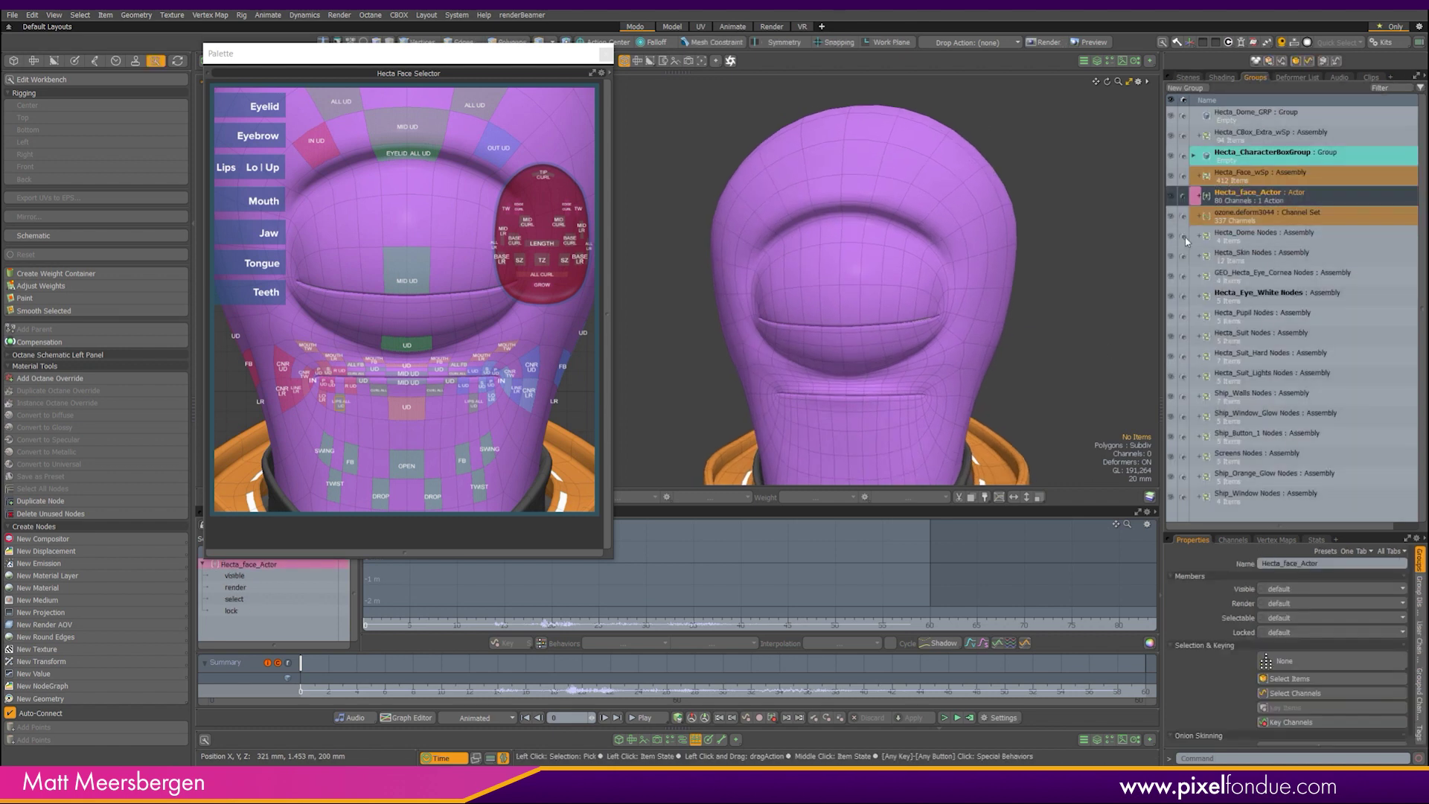
{"action": "left_click", "coordinate": [74, 60]}
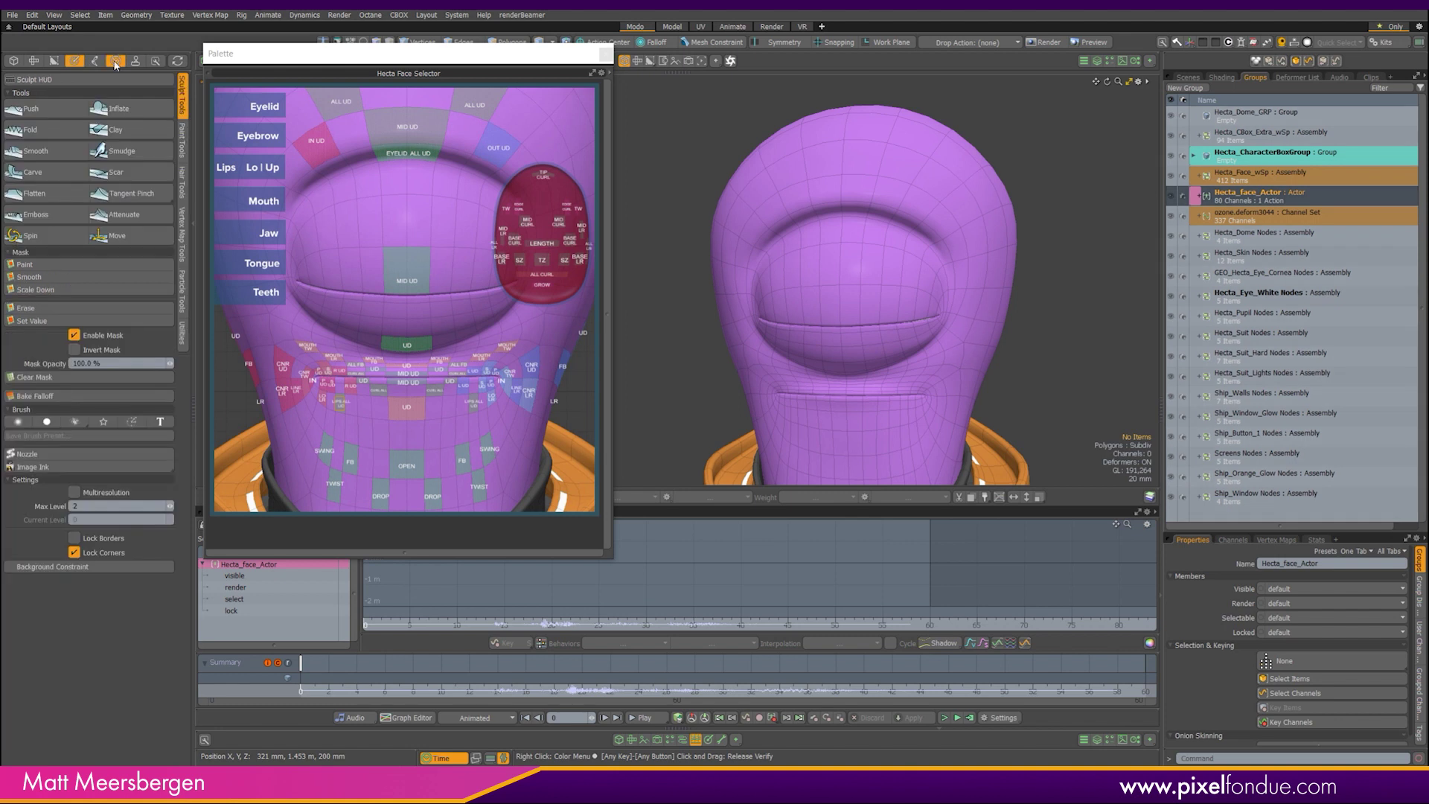
{"action": "left_click", "coordinate": [113, 66]}
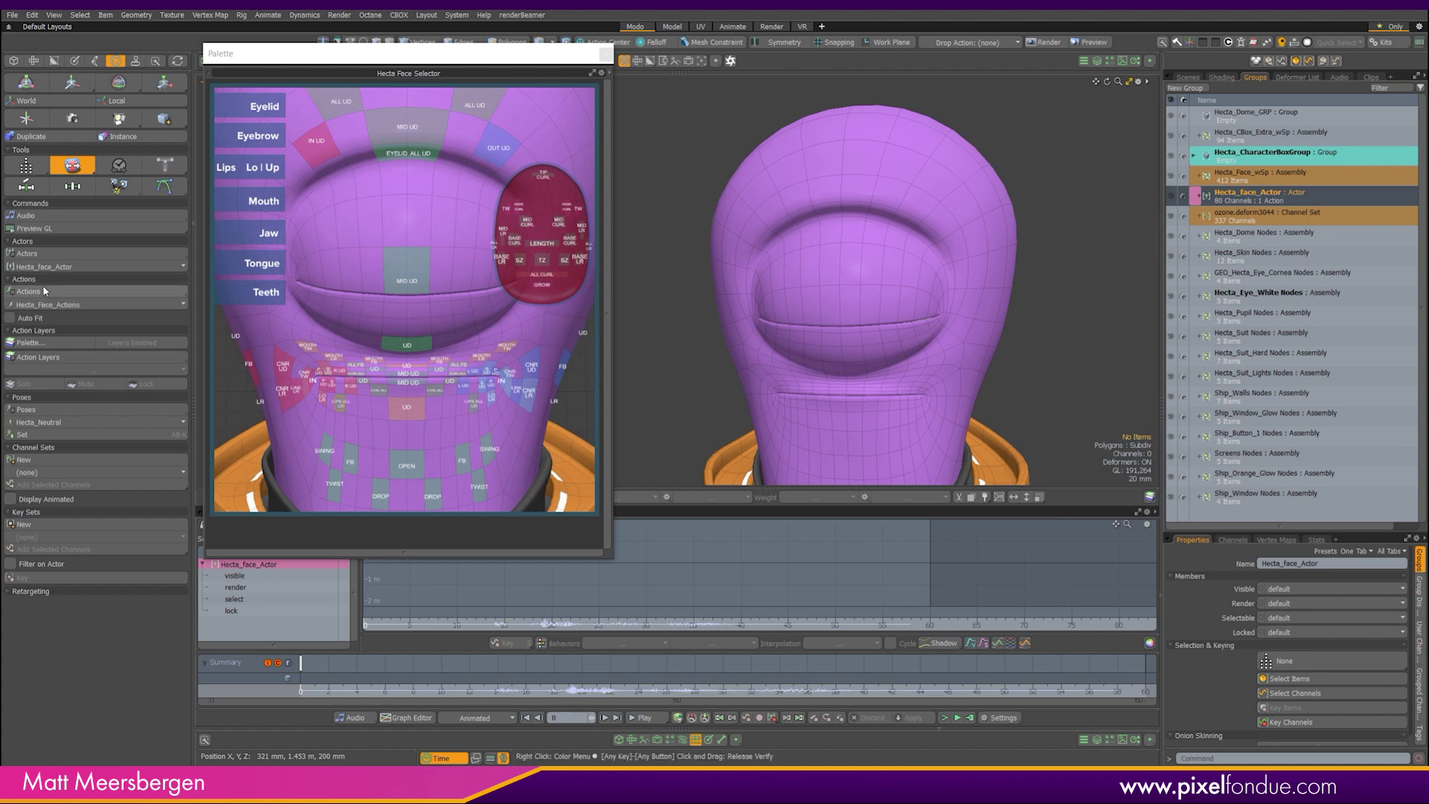
Look through the face actor's options, then bring up the Schematic node view from rigging
{"action": "left_click", "coordinate": [68, 305]}
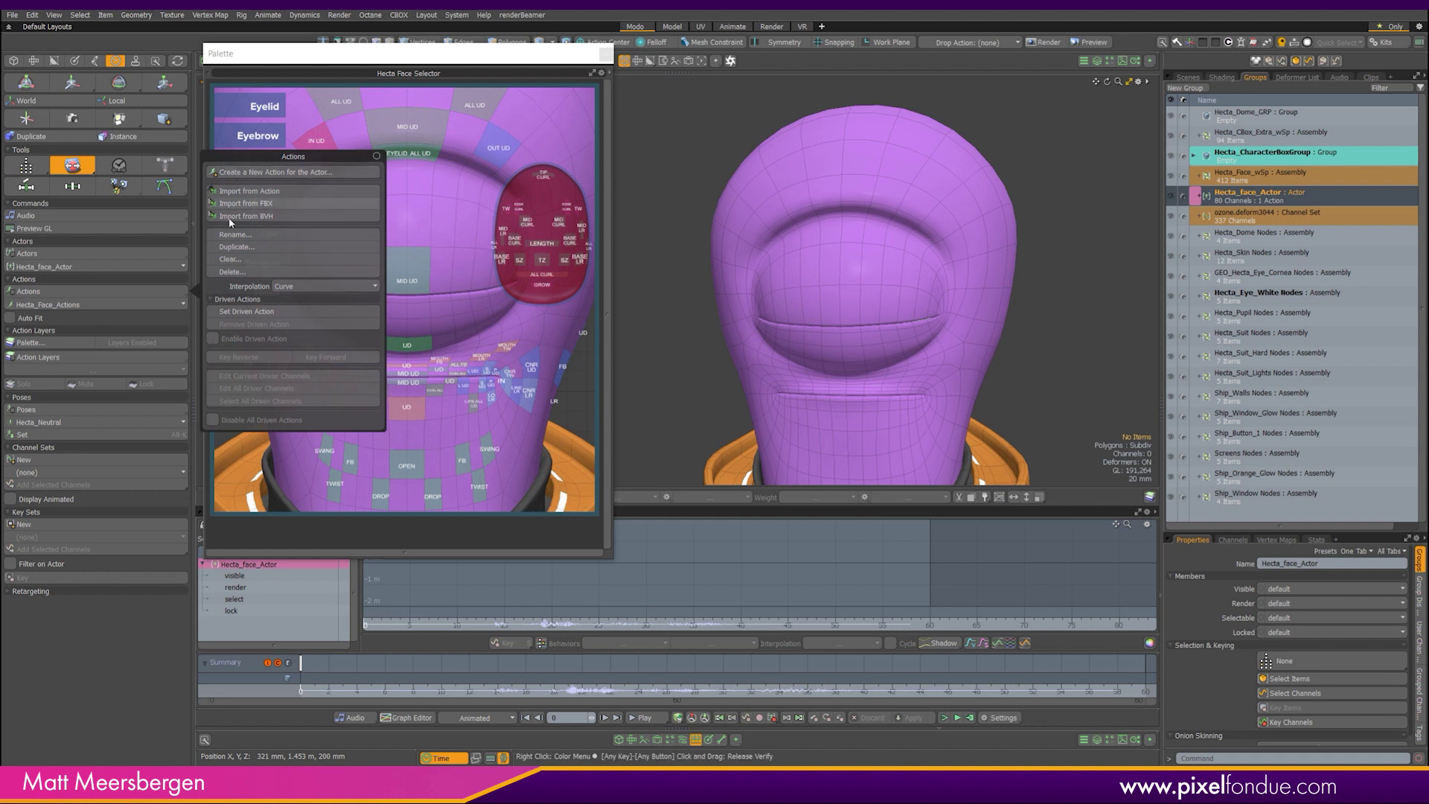
{"action": "left_click", "coordinate": [74, 253]}
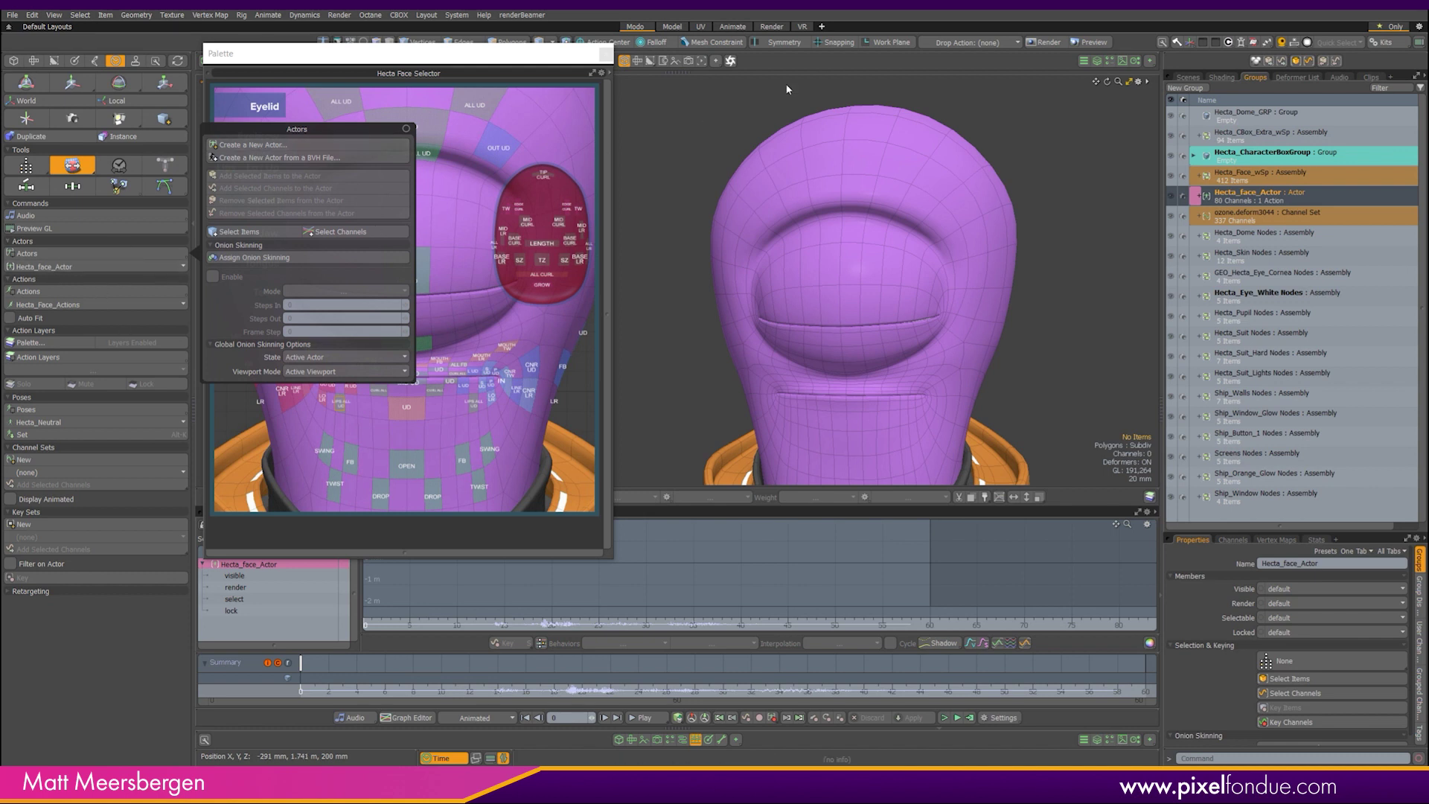
{"action": "left_click", "coordinate": [821, 66]}
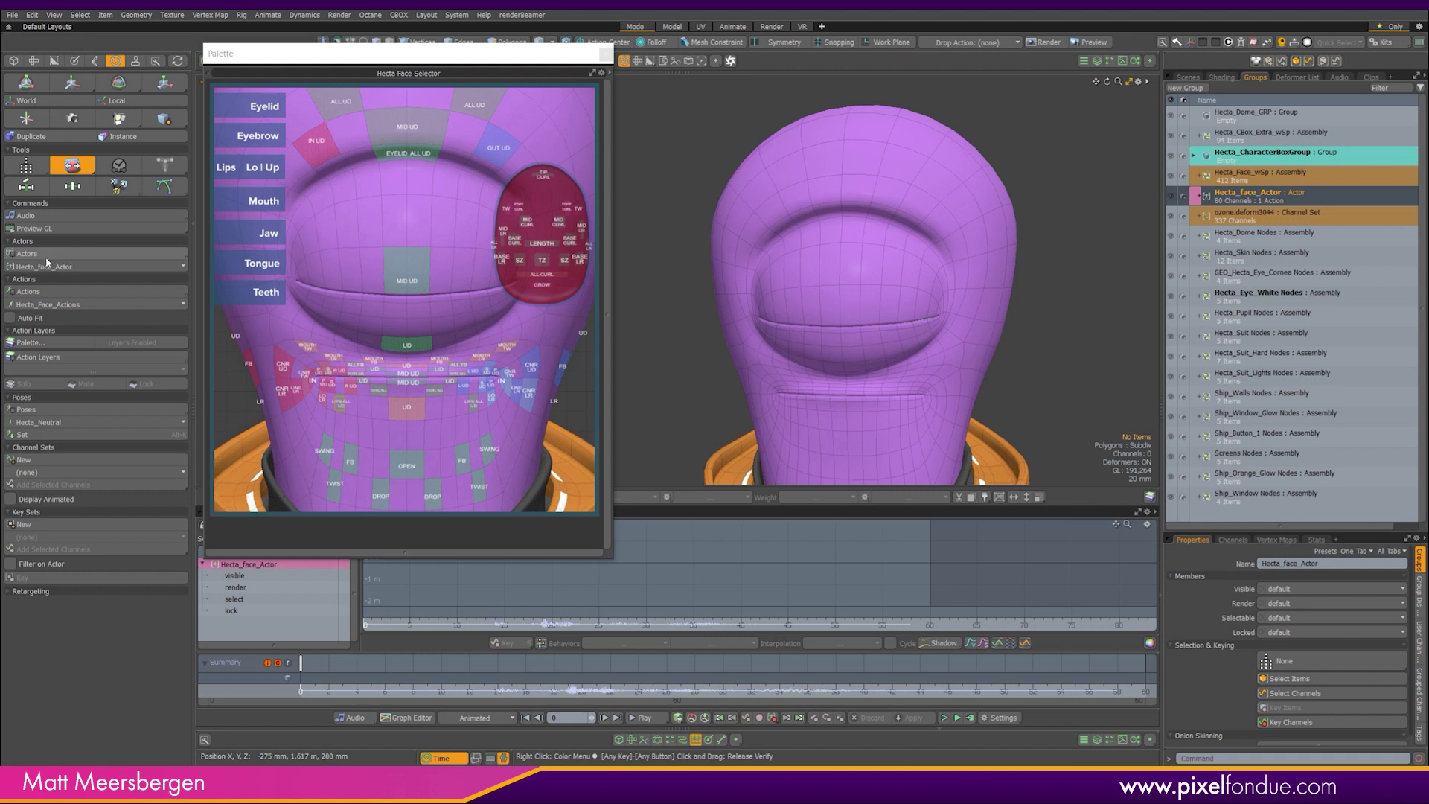
{"action": "left_click", "coordinate": [1190, 77]}
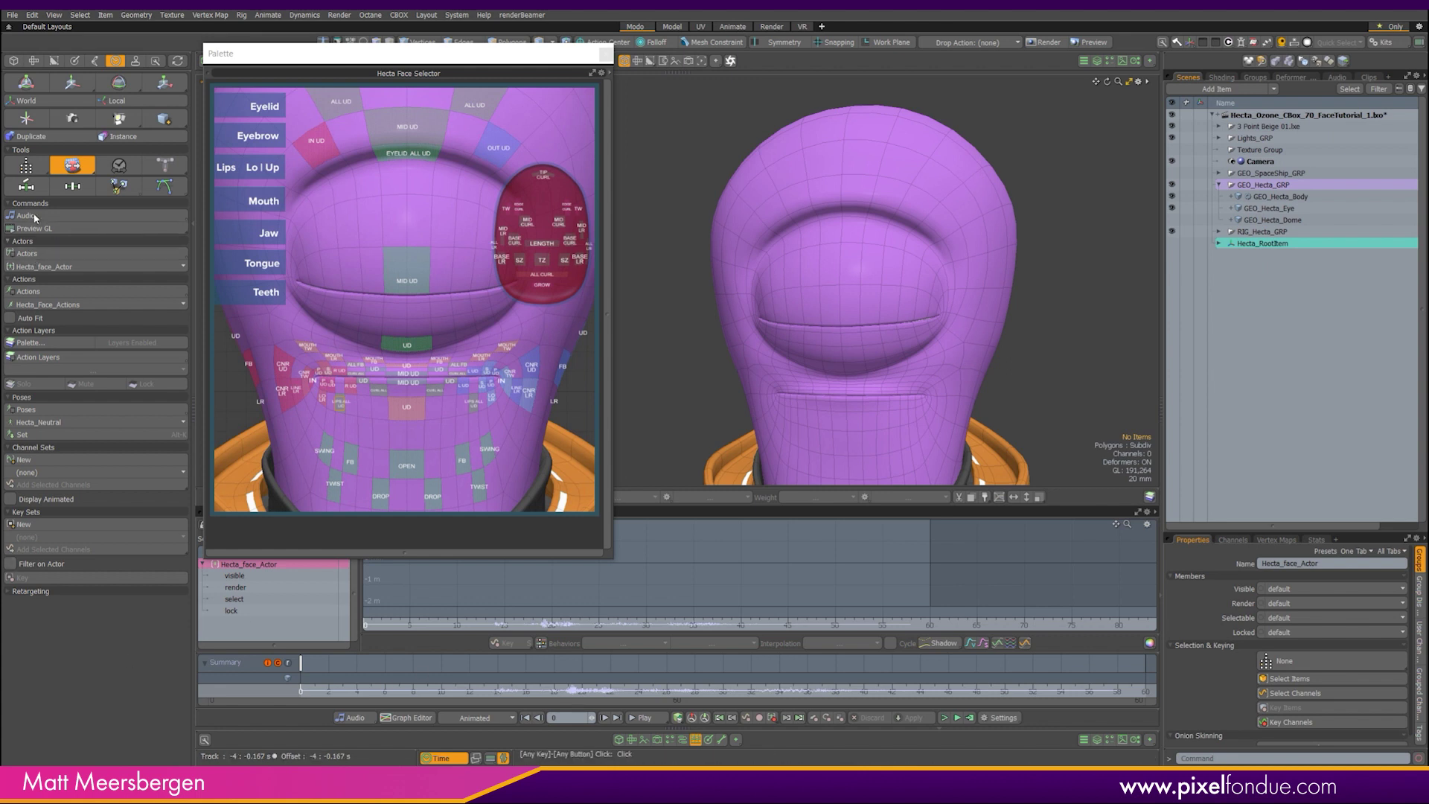
{"action": "left_click", "coordinate": [156, 60]}
{"action": "left_click", "coordinate": [40, 235]}
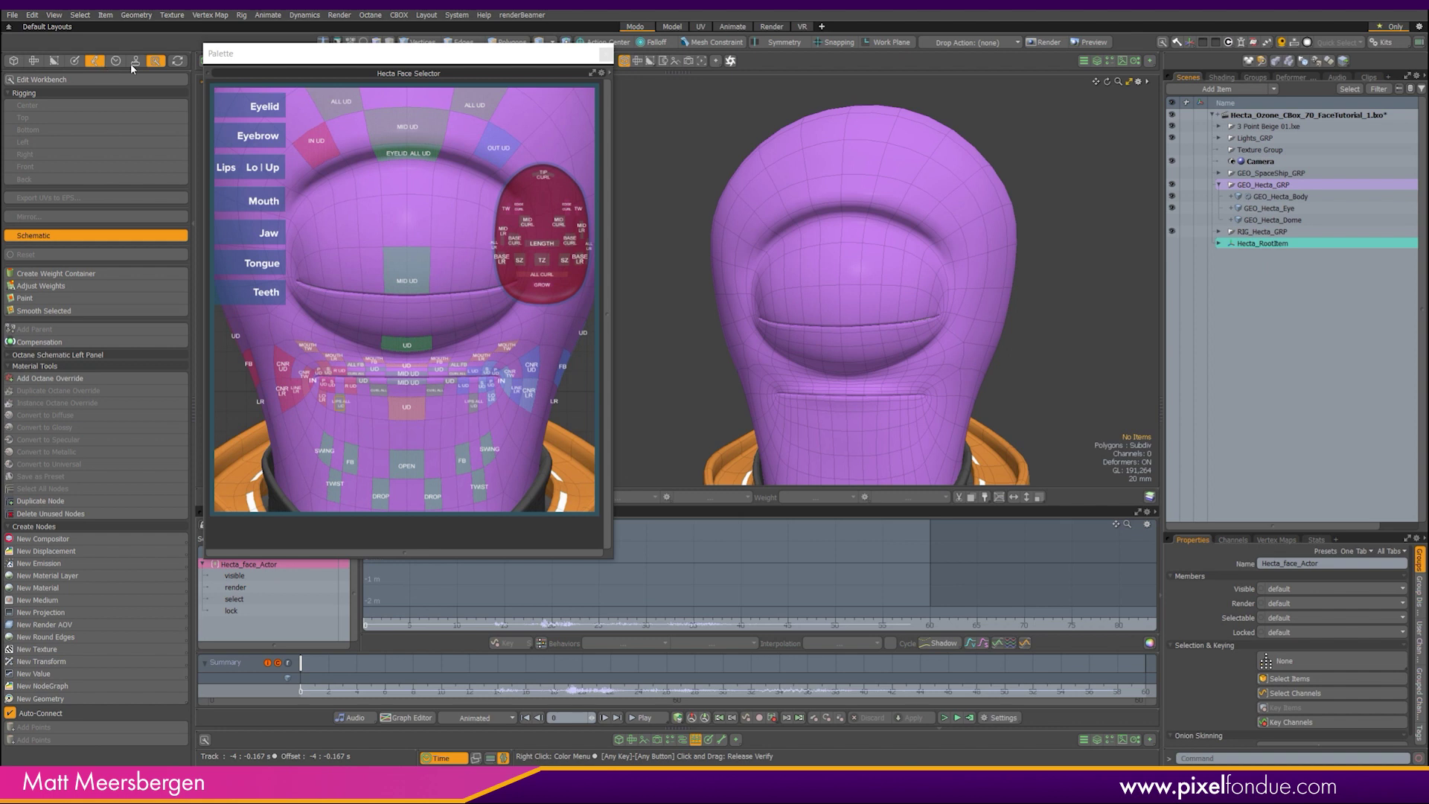
{"action": "left_click", "coordinate": [93, 62]}
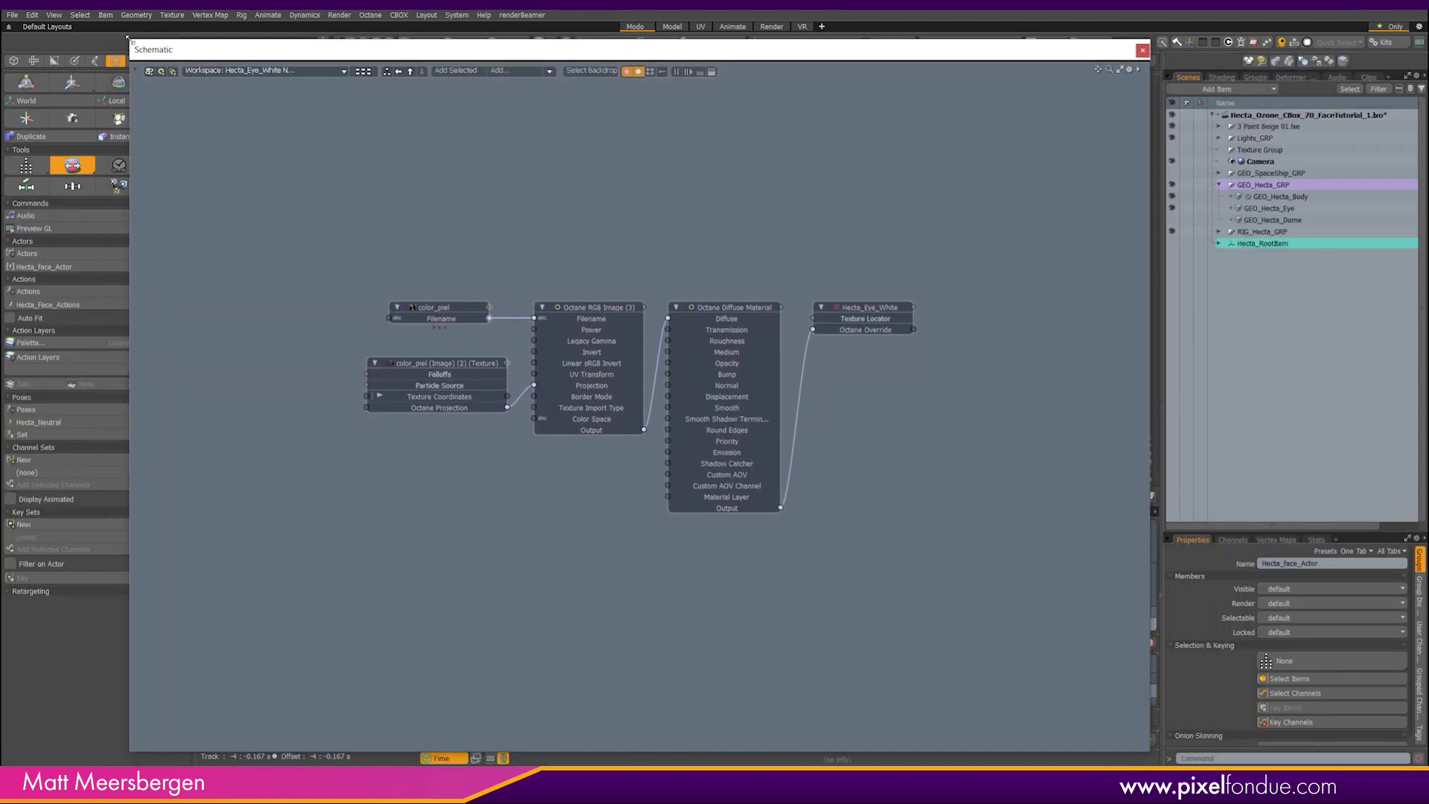
Resize the Schematic window and switch it to the Hecta_Face_wSp workspace
{"action": "left_click_drag", "start_coordinate": [129, 37], "coordinate": [288, 257]}
{"action": "left_click", "coordinate": [500, 287]}
{"action": "mouse_move", "coordinate": [496, 303]}
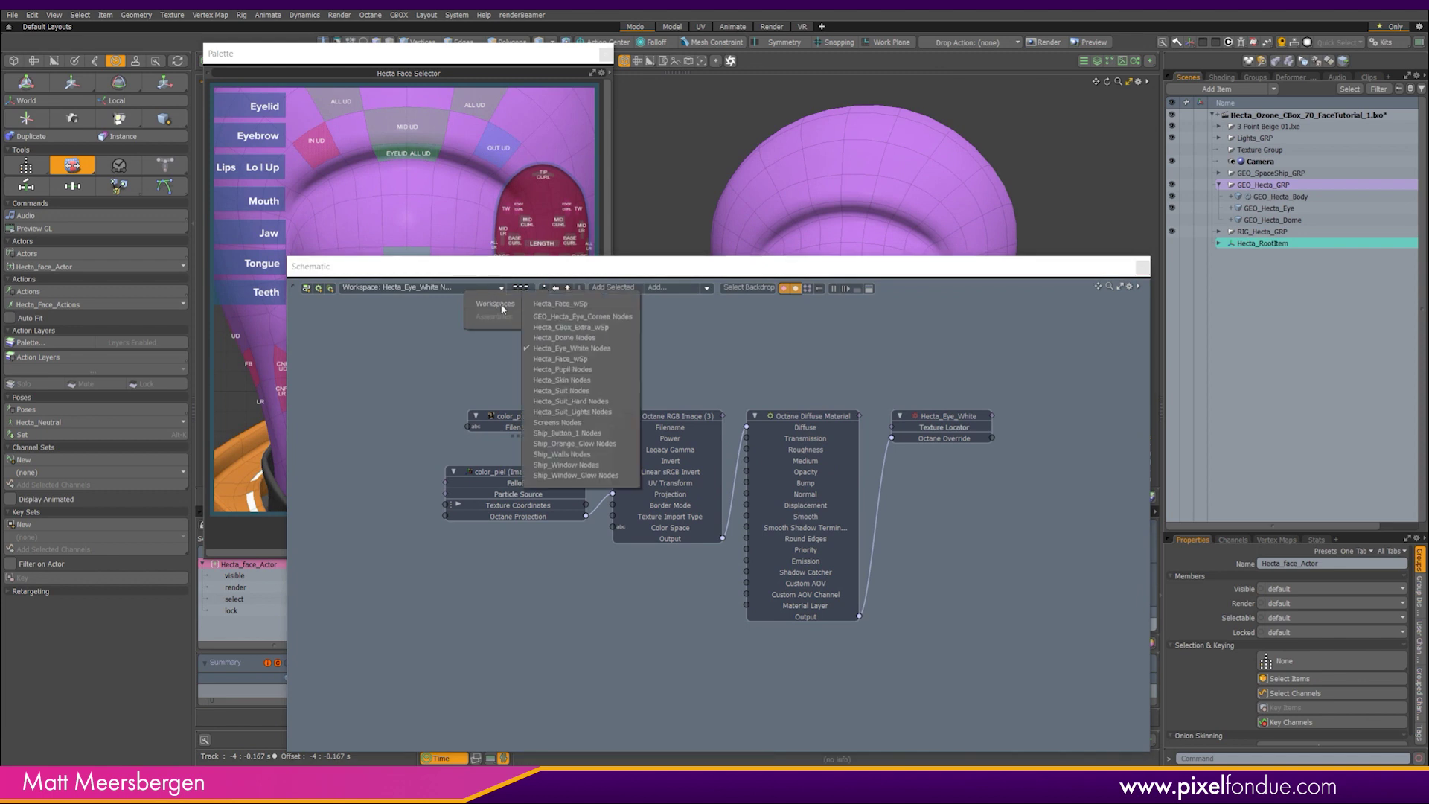
{"action": "left_click", "coordinate": [559, 304]}
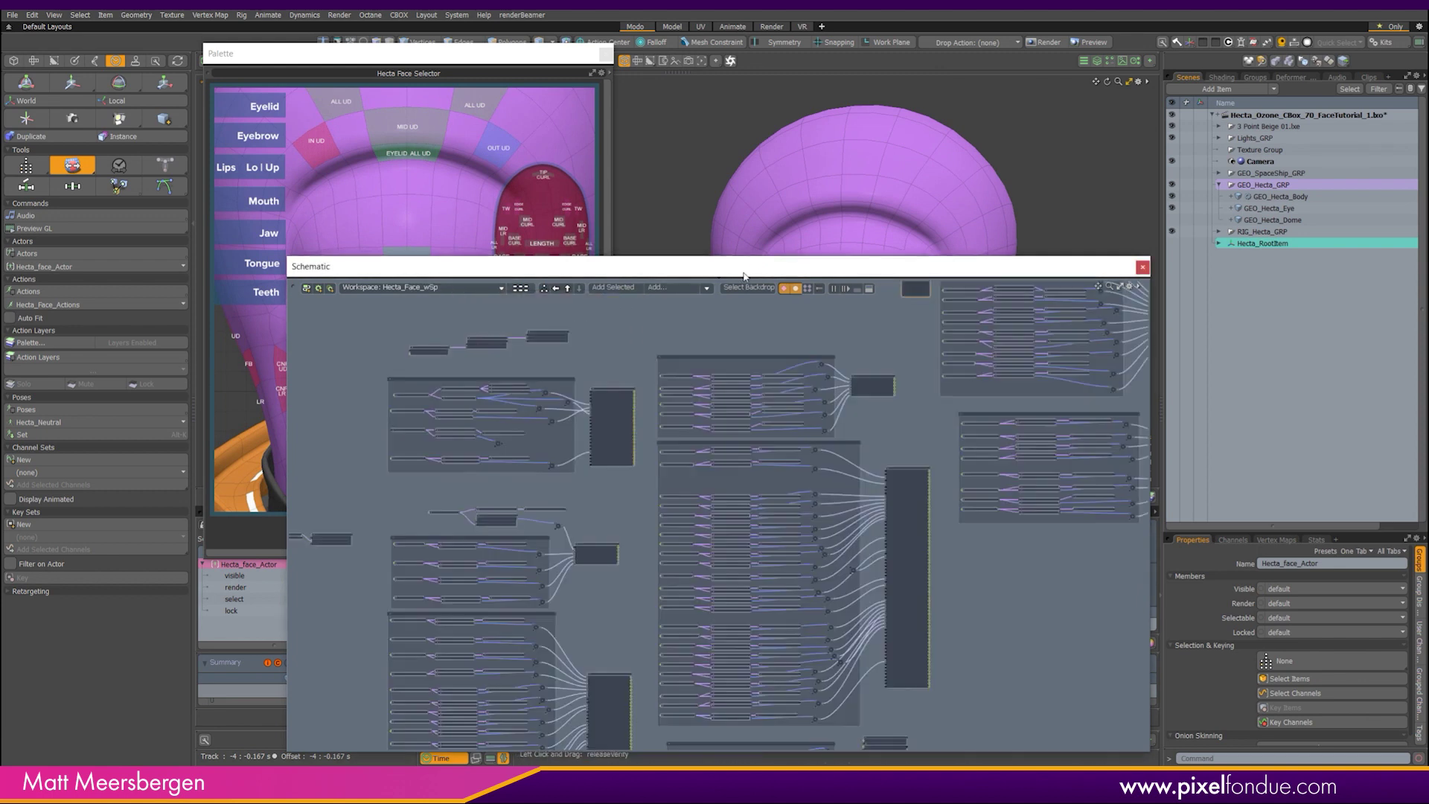
{"action": "left_click_drag", "start_coordinate": [737, 267], "coordinate": [681, 135]}
{"action": "scroll", "coordinate": [670, 392], "scroll_direction": "up", "scroll_amount": 3}
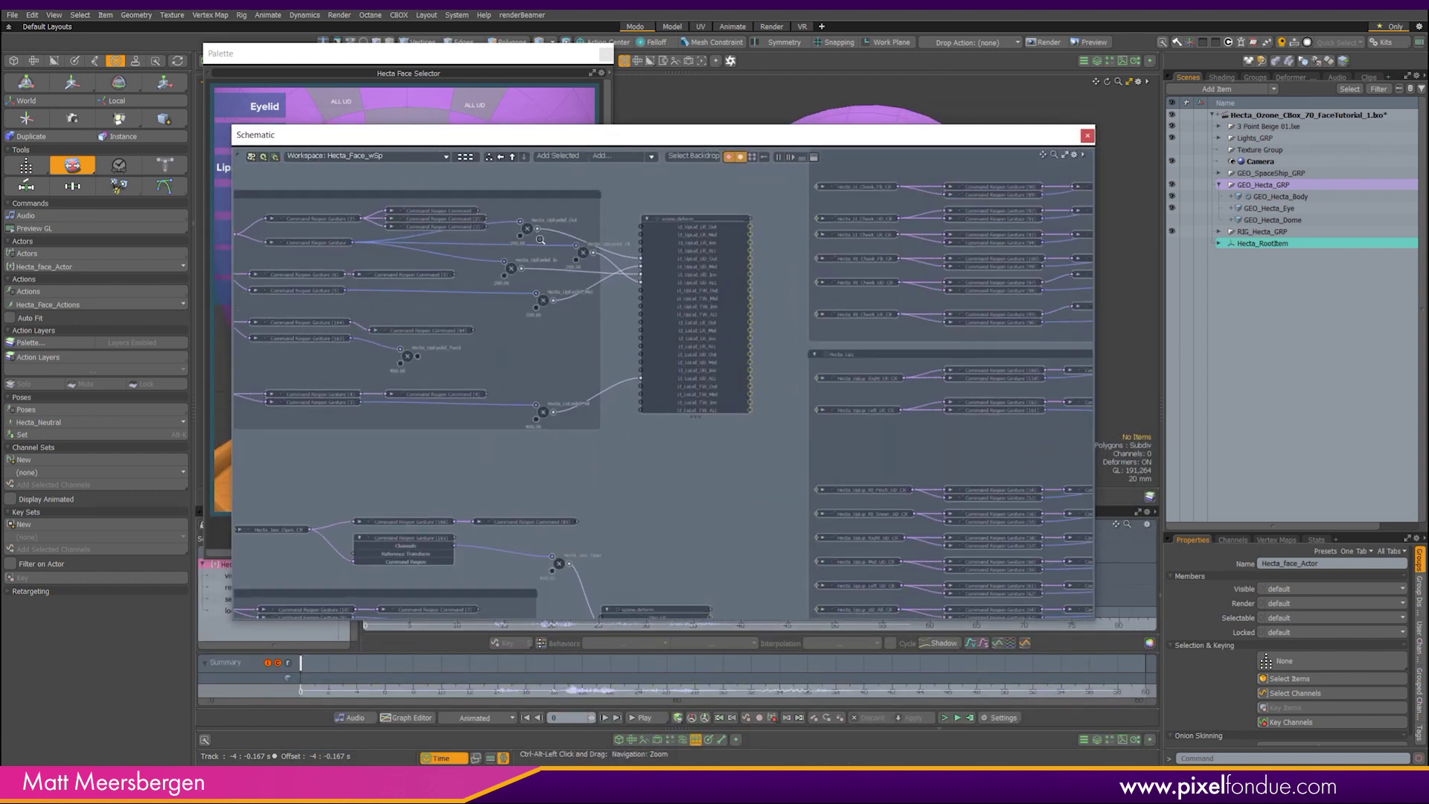
{"action": "scroll", "coordinate": [670, 392], "scroll_direction": "up", "scroll_amount": 2}
Pan to the eyelid nodes and select Hecta_UpEyelid_Out to inspect its Multiply values
{"action": "middle_click_drag", "start_coordinate": [430, 262], "coordinate": [568, 303]}
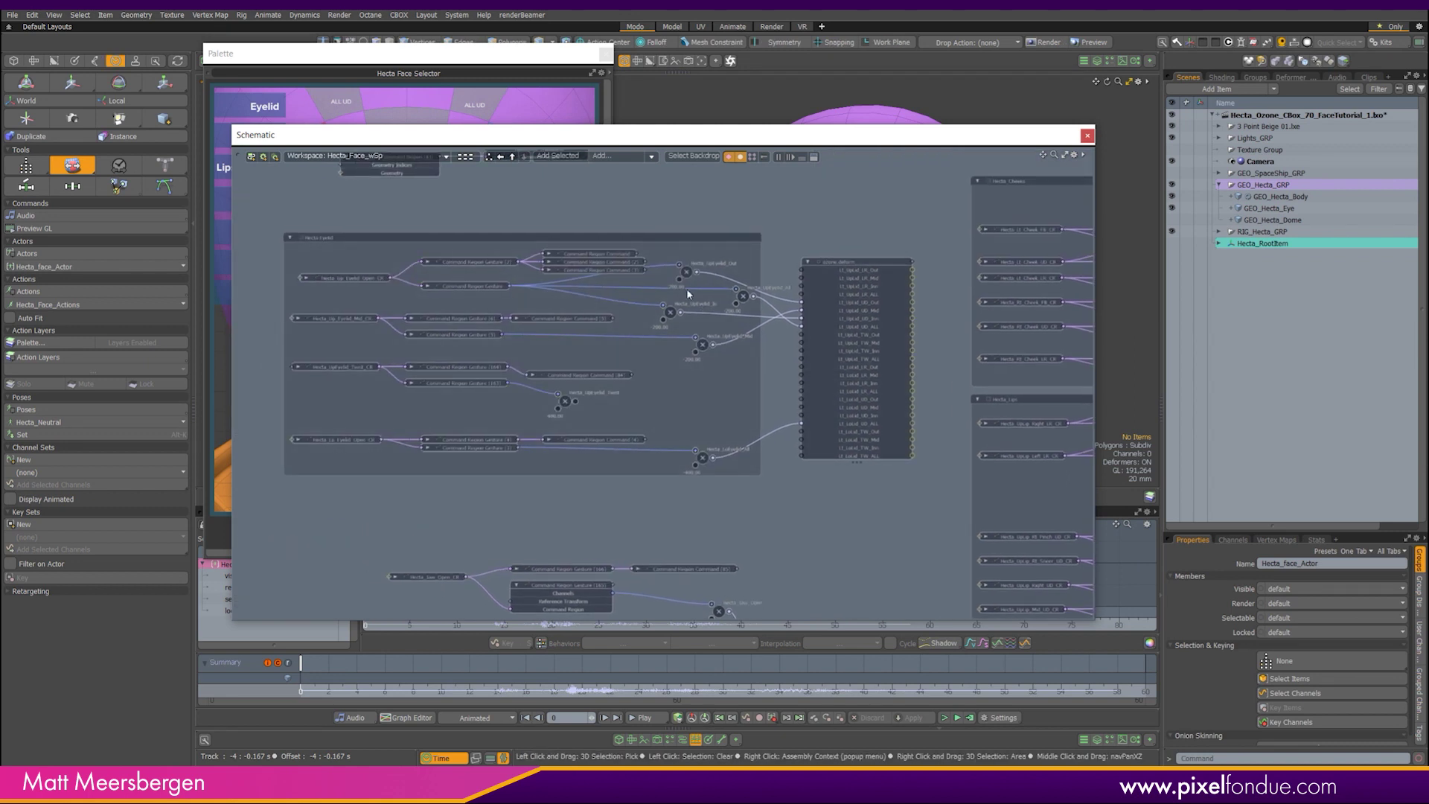
{"action": "middle_click_drag", "start_coordinate": [707, 301], "coordinate": [682, 295]}
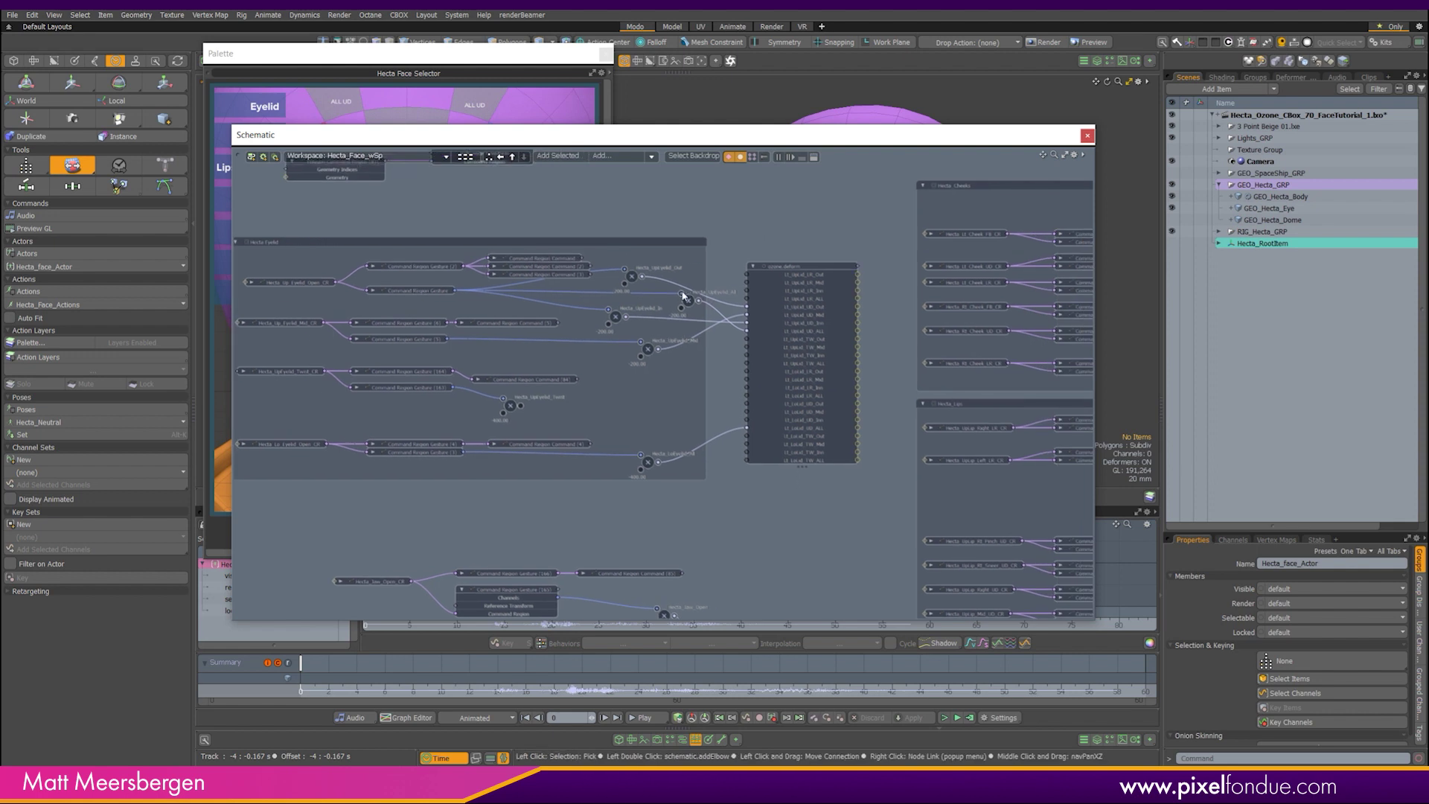
{"action": "scroll", "coordinate": [682, 296], "scroll_direction": "up", "scroll_amount": 2}
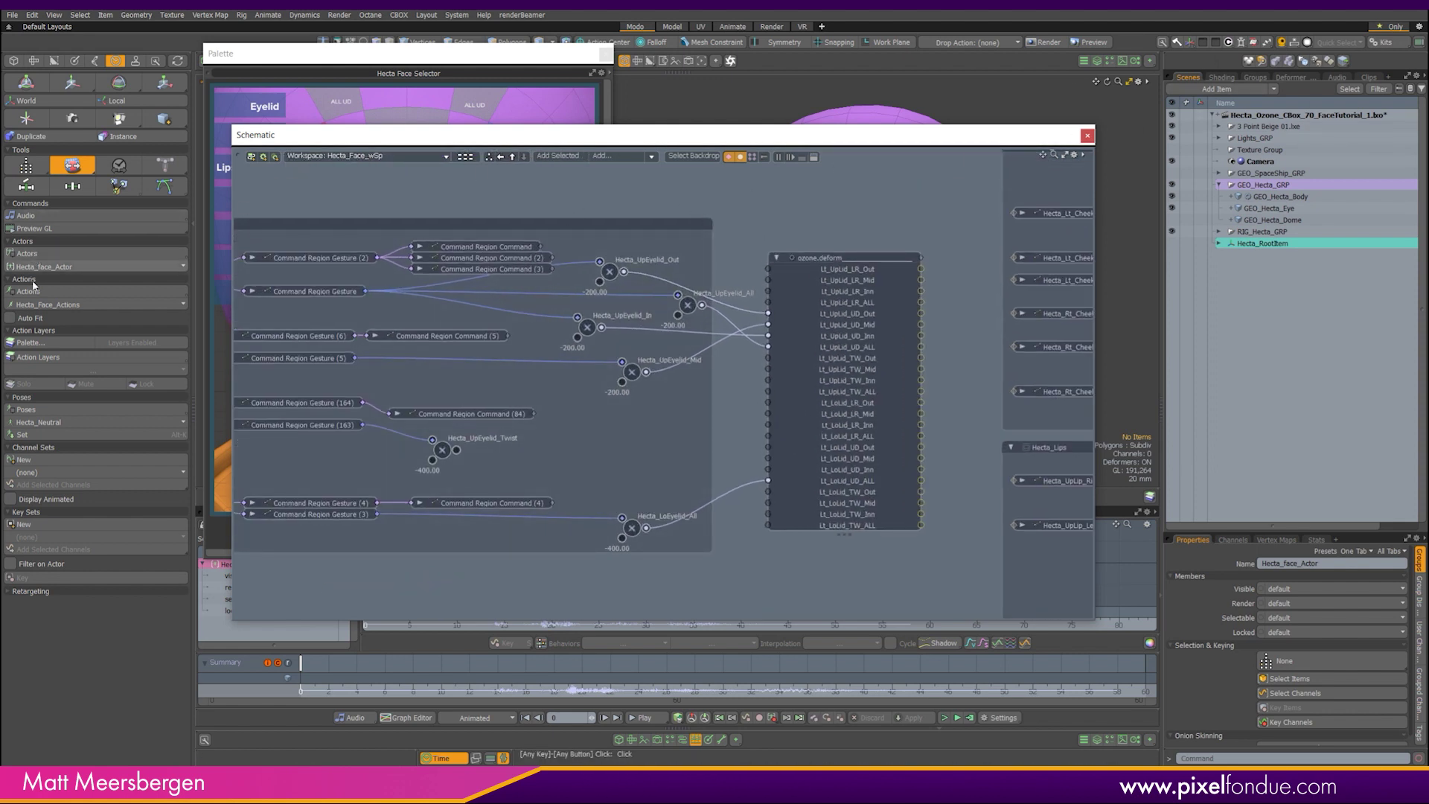
{"action": "left_click", "coordinate": [653, 252]}
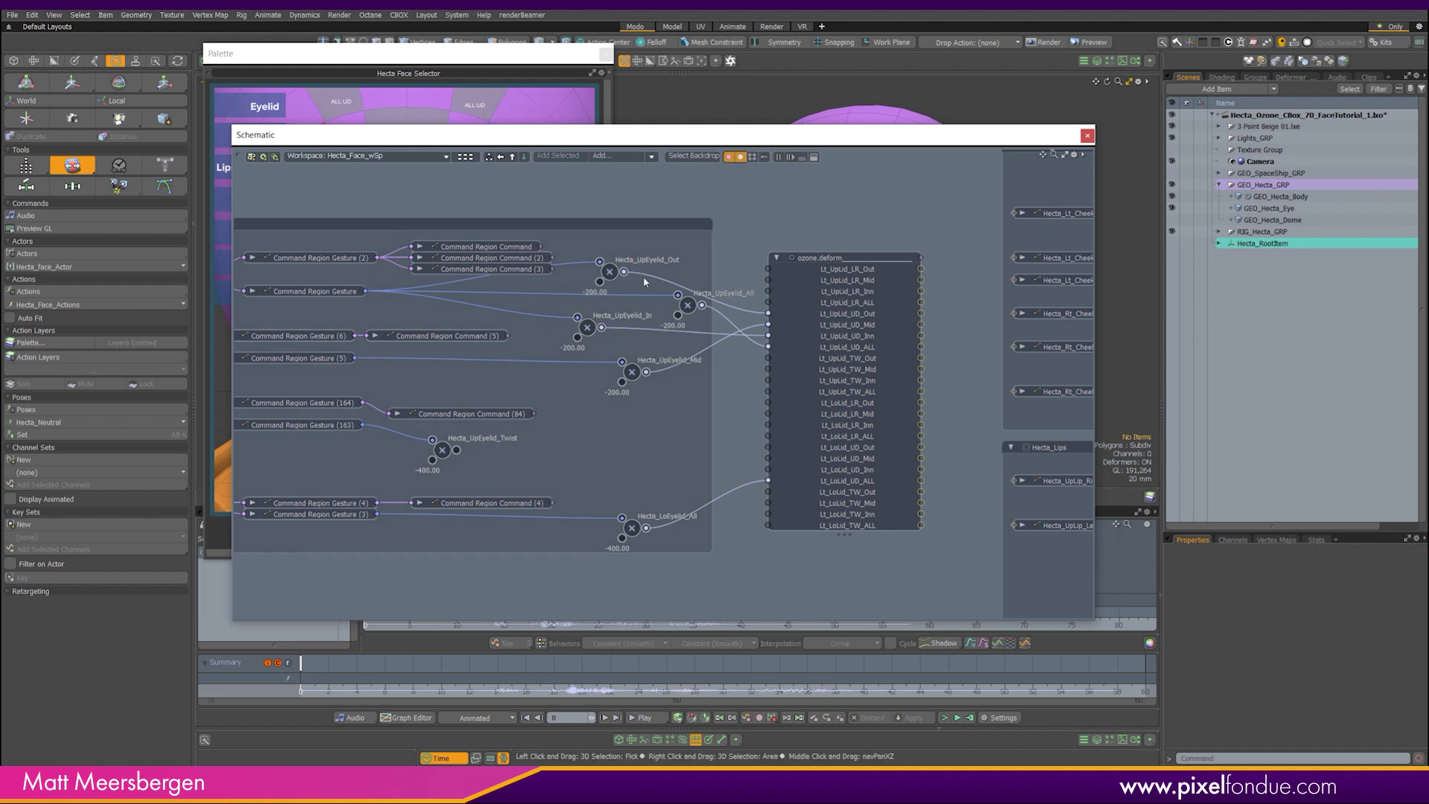
{"action": "left_click_drag", "start_coordinate": [614, 276], "coordinate": [681, 265]}
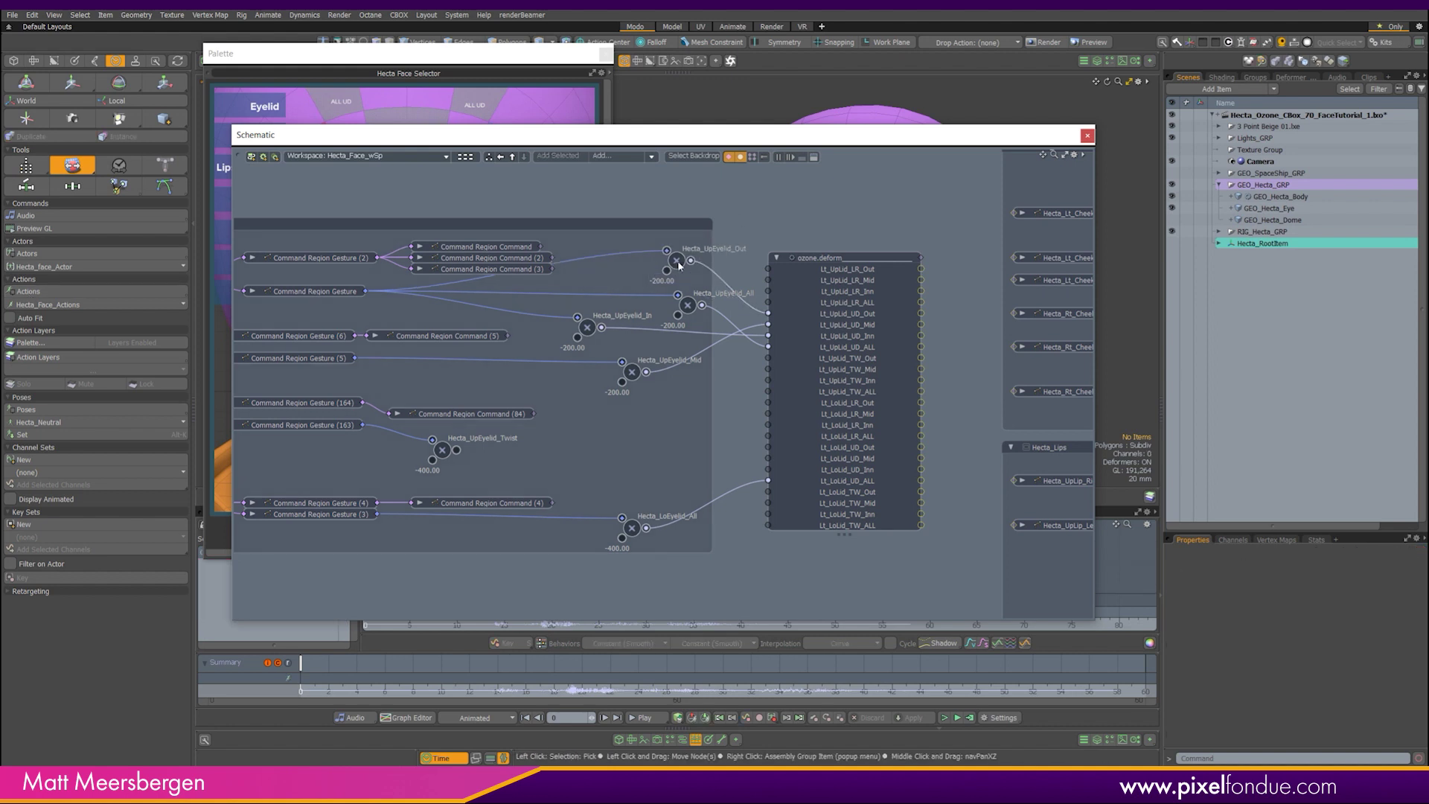
{"action": "left_click", "coordinate": [681, 264]}
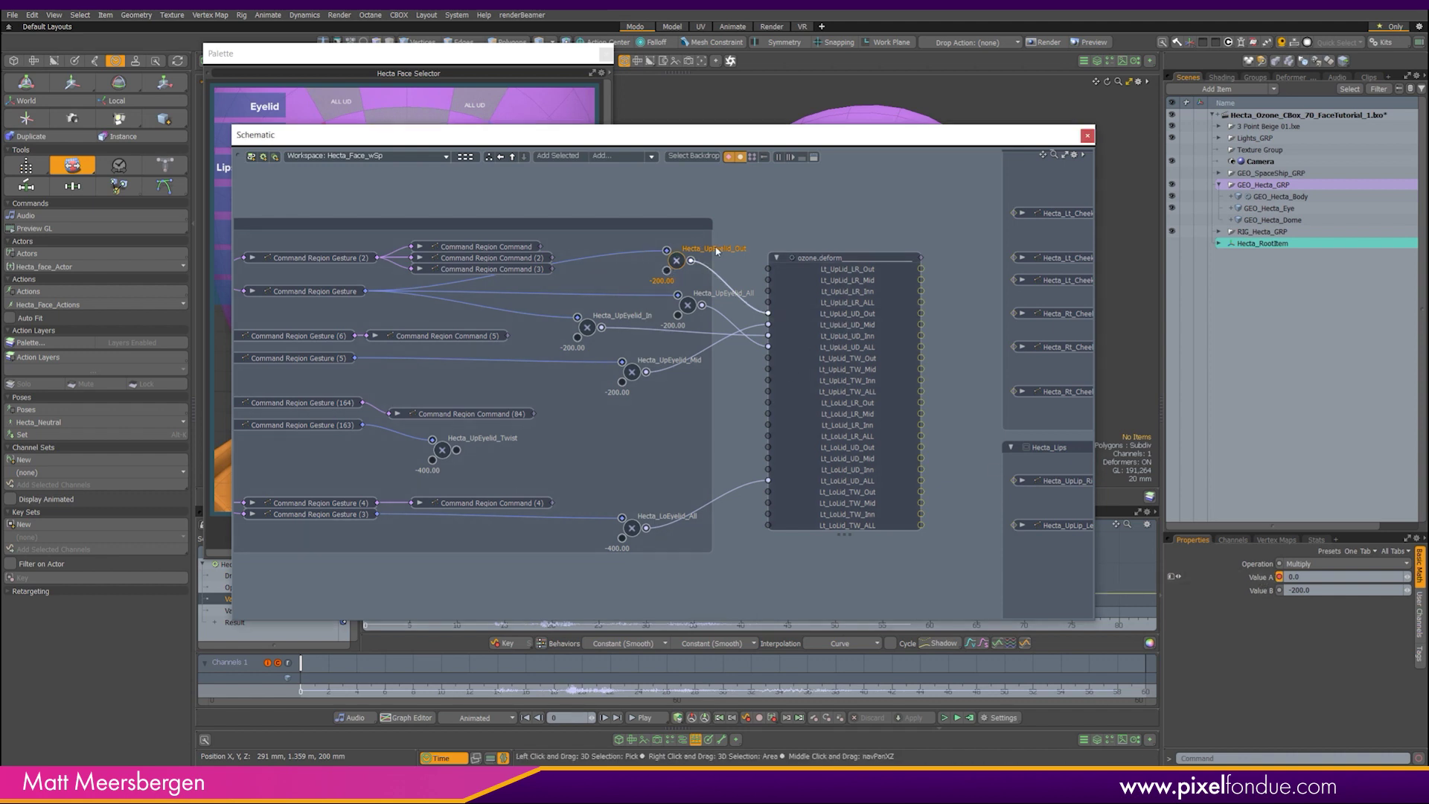
Box-select the eyelid multiply nodes, then select and expand Hecta_face_Actor in Groups
{"action": "left_click_drag", "start_coordinate": [735, 238], "coordinate": [564, 582]}
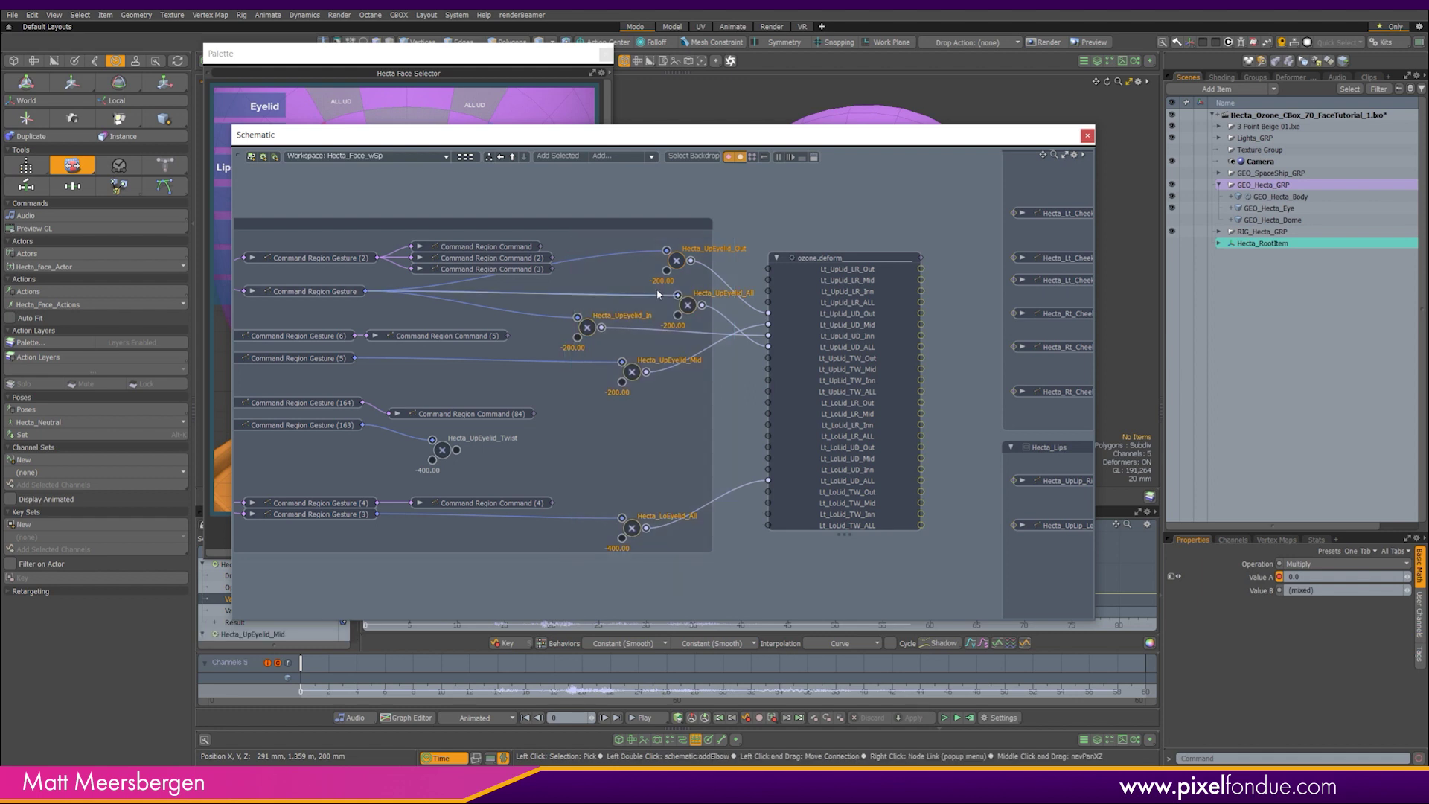
{"action": "left_click", "coordinate": [1255, 77]}
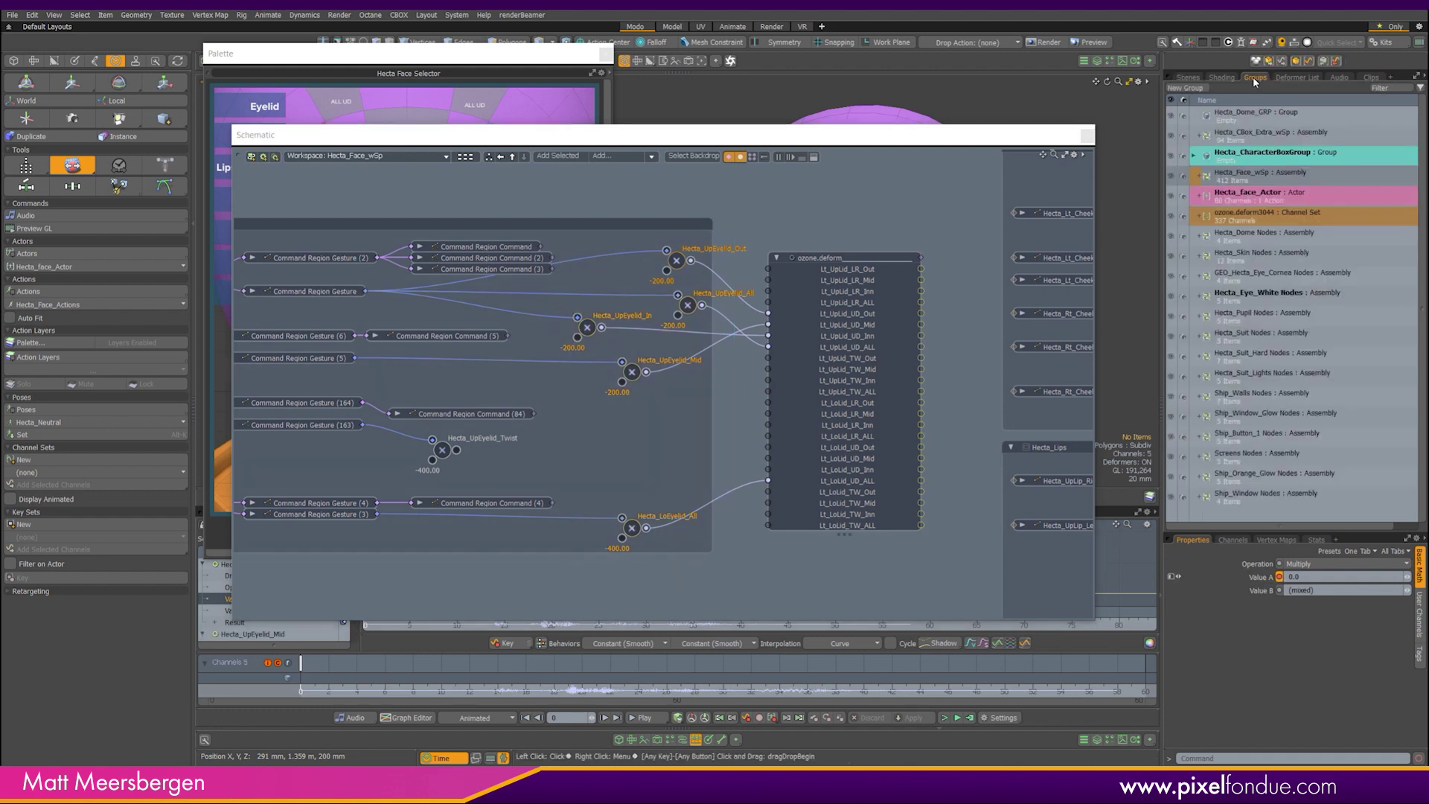
{"action": "left_click", "coordinate": [1248, 197]}
{"action": "left_click", "coordinate": [1200, 196]}
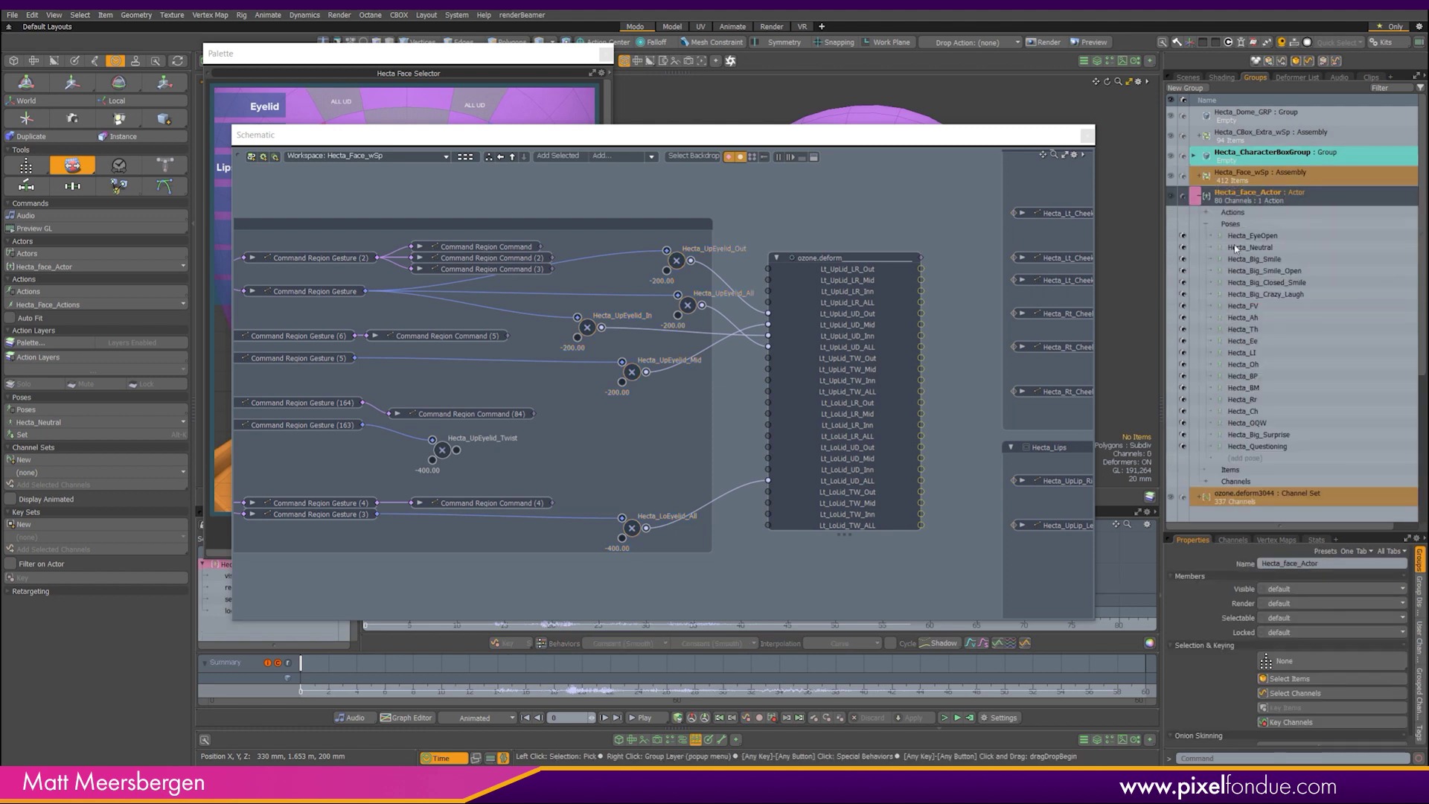
{"action": "left_click_drag", "start_coordinate": [744, 244], "coordinate": [568, 577]}
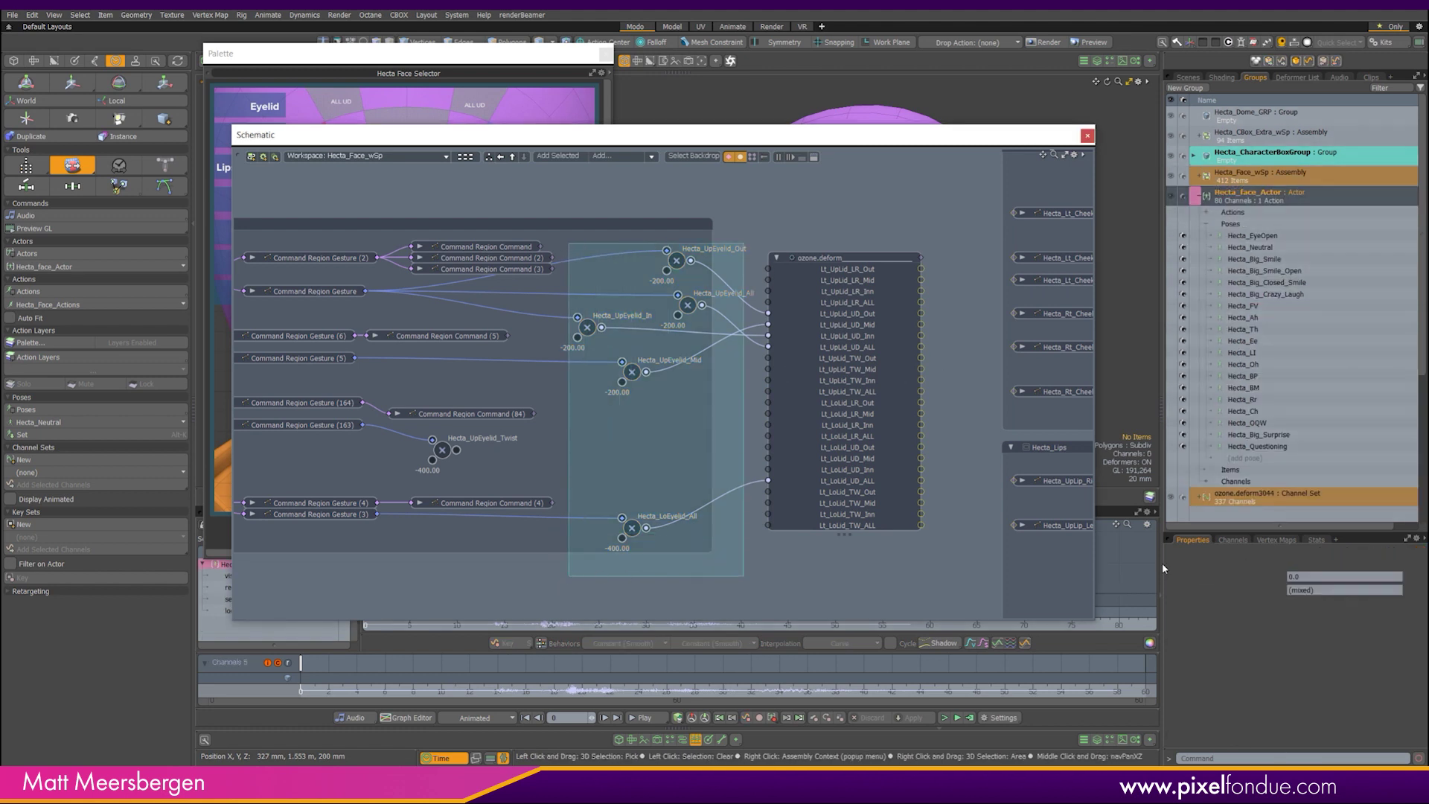
{"action": "left_click", "coordinate": [1257, 582]}
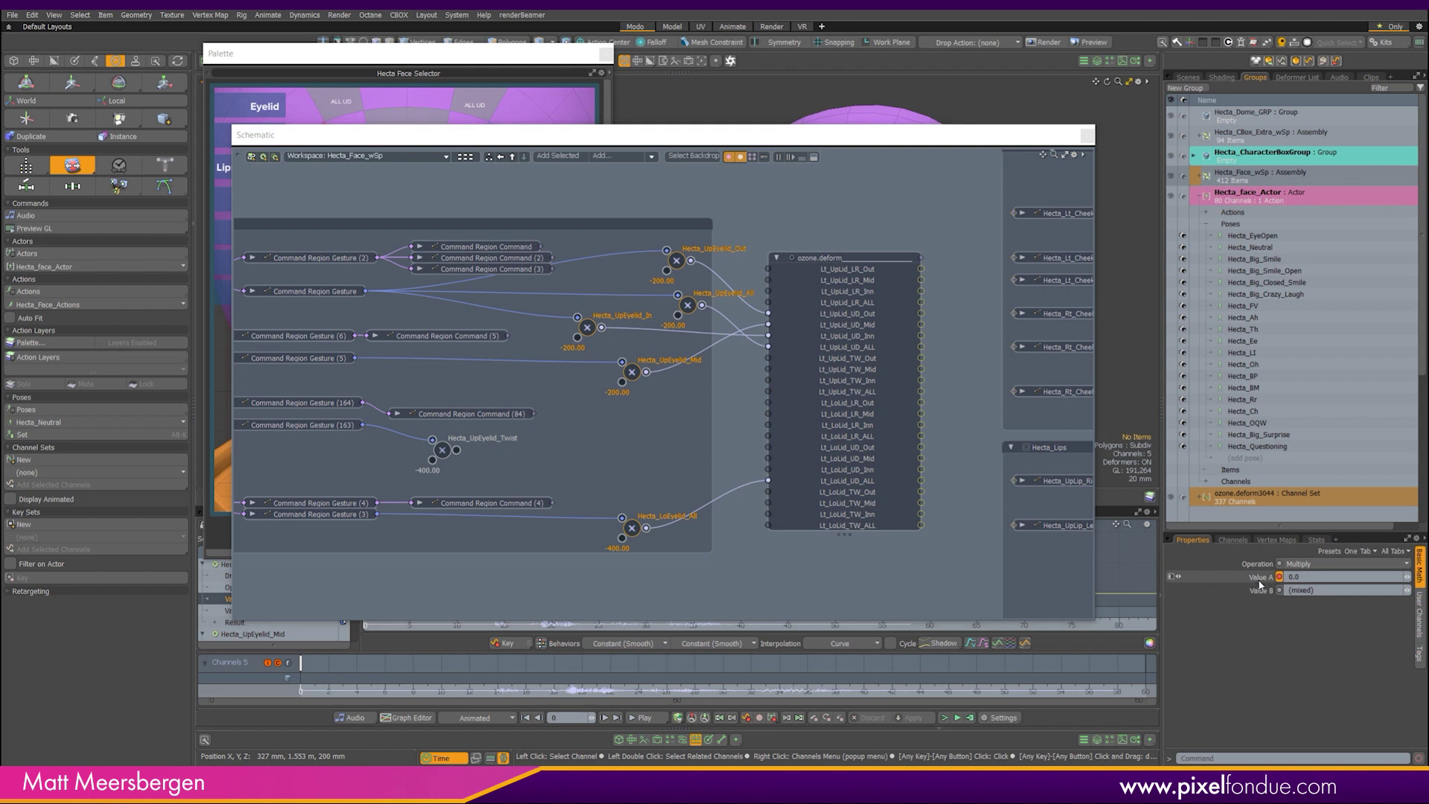
{"action": "left_click", "coordinate": [1260, 197]}
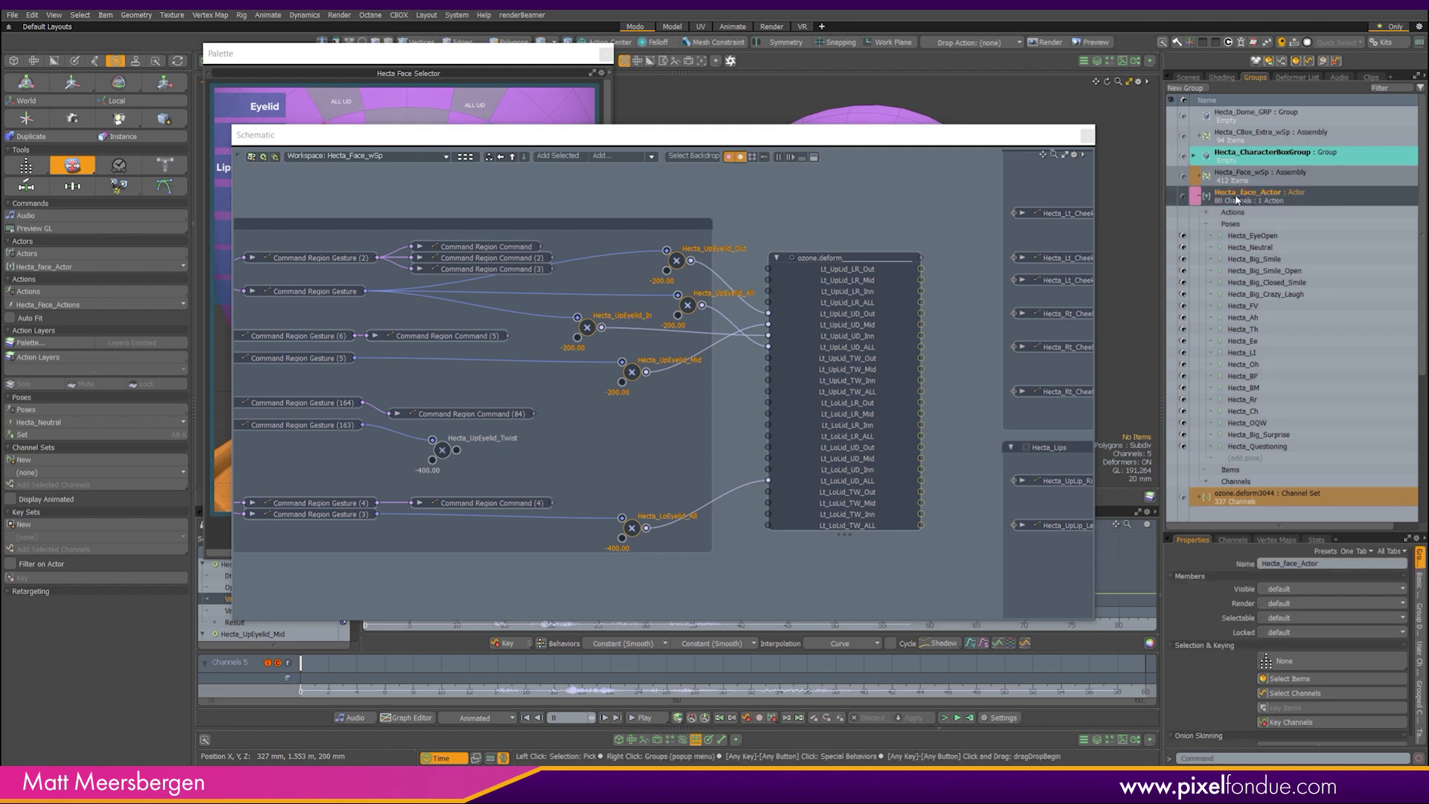
{"action": "right_click", "coordinate": [1235, 194]}
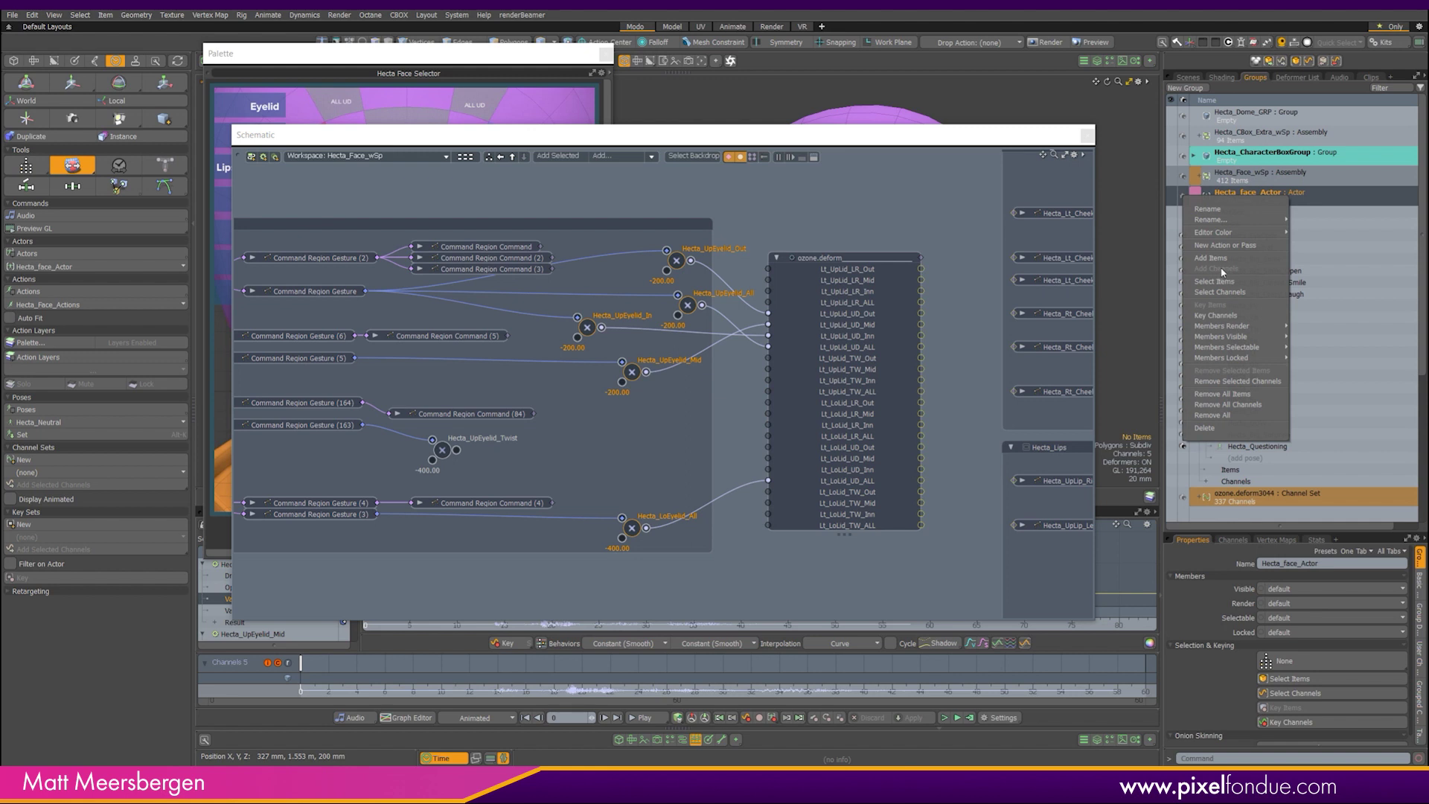
{"action": "key", "text": "Escape"}
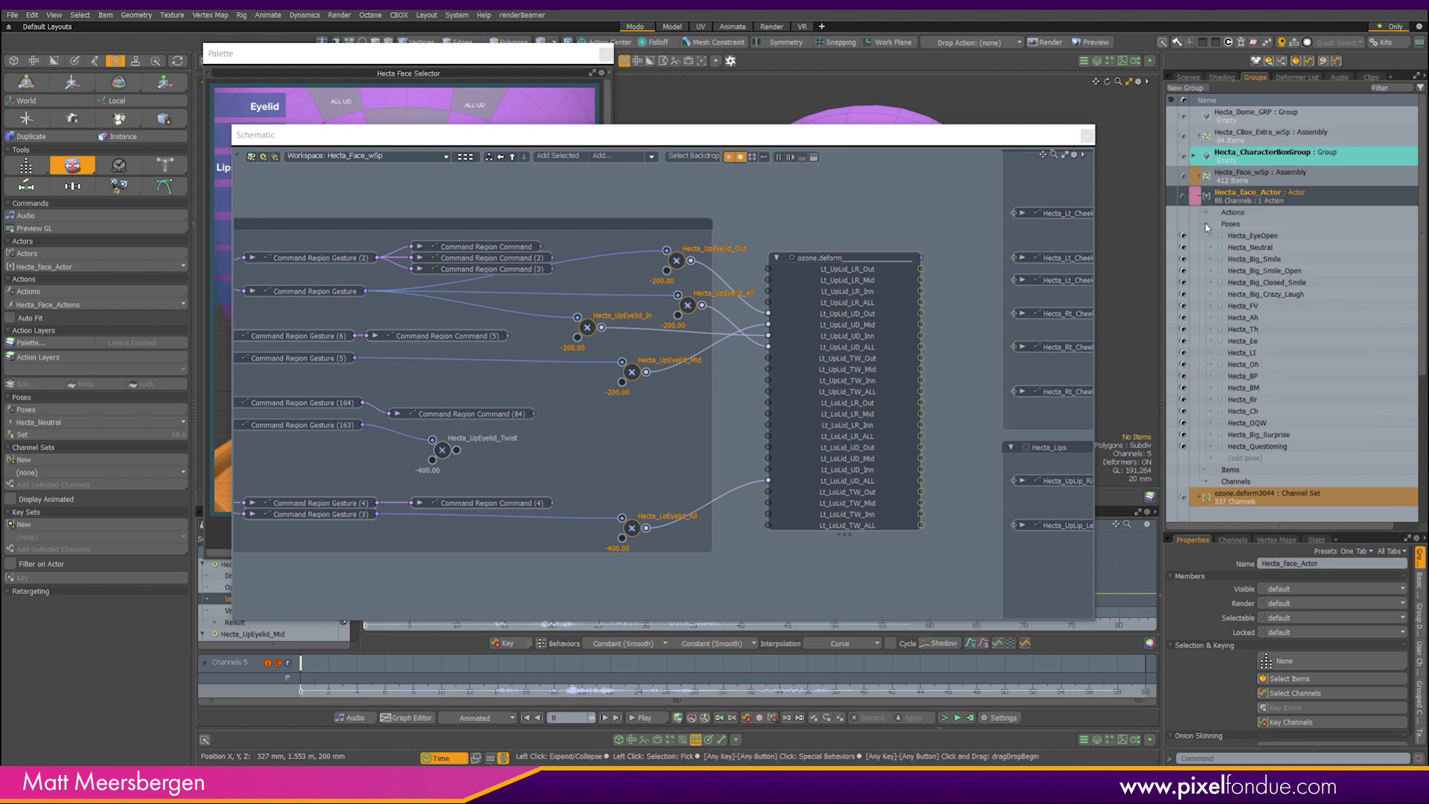
Collapse the actor's Poses and Channels lists and close the Schematic window
{"action": "left_click", "coordinate": [1205, 224]}
{"action": "left_click", "coordinate": [1208, 251]}
{"action": "scroll", "coordinate": [1277, 249], "scroll_direction": "down", "scroll_amount": 3}
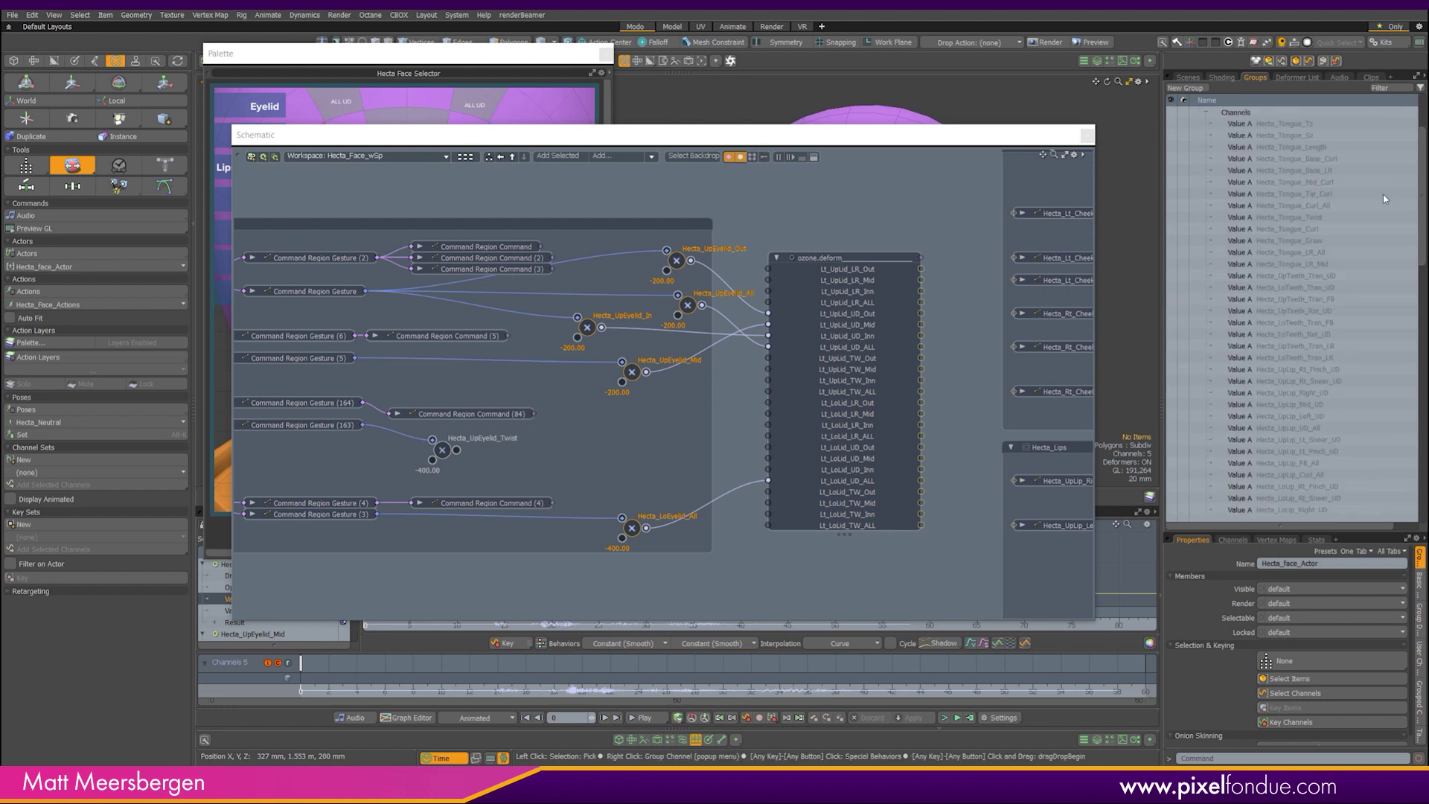
{"action": "left_click", "coordinate": [1284, 228]}
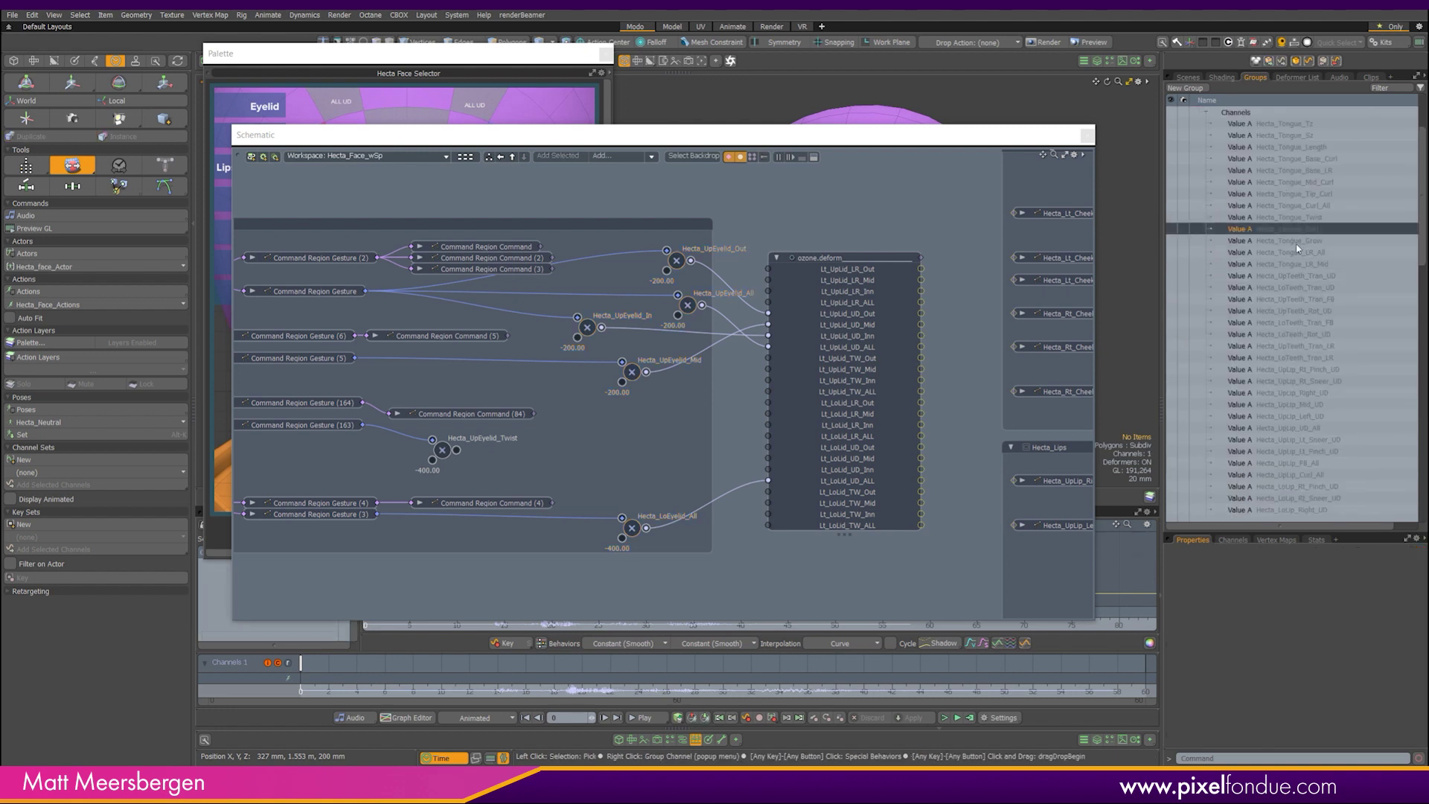
{"action": "left_click_drag", "start_coordinate": [1424, 240], "coordinate": [1425, 410]}
{"action": "left_click_drag", "start_coordinate": [1421, 289], "coordinate": [1423, 105]}
{"action": "left_click", "coordinate": [1207, 251]}
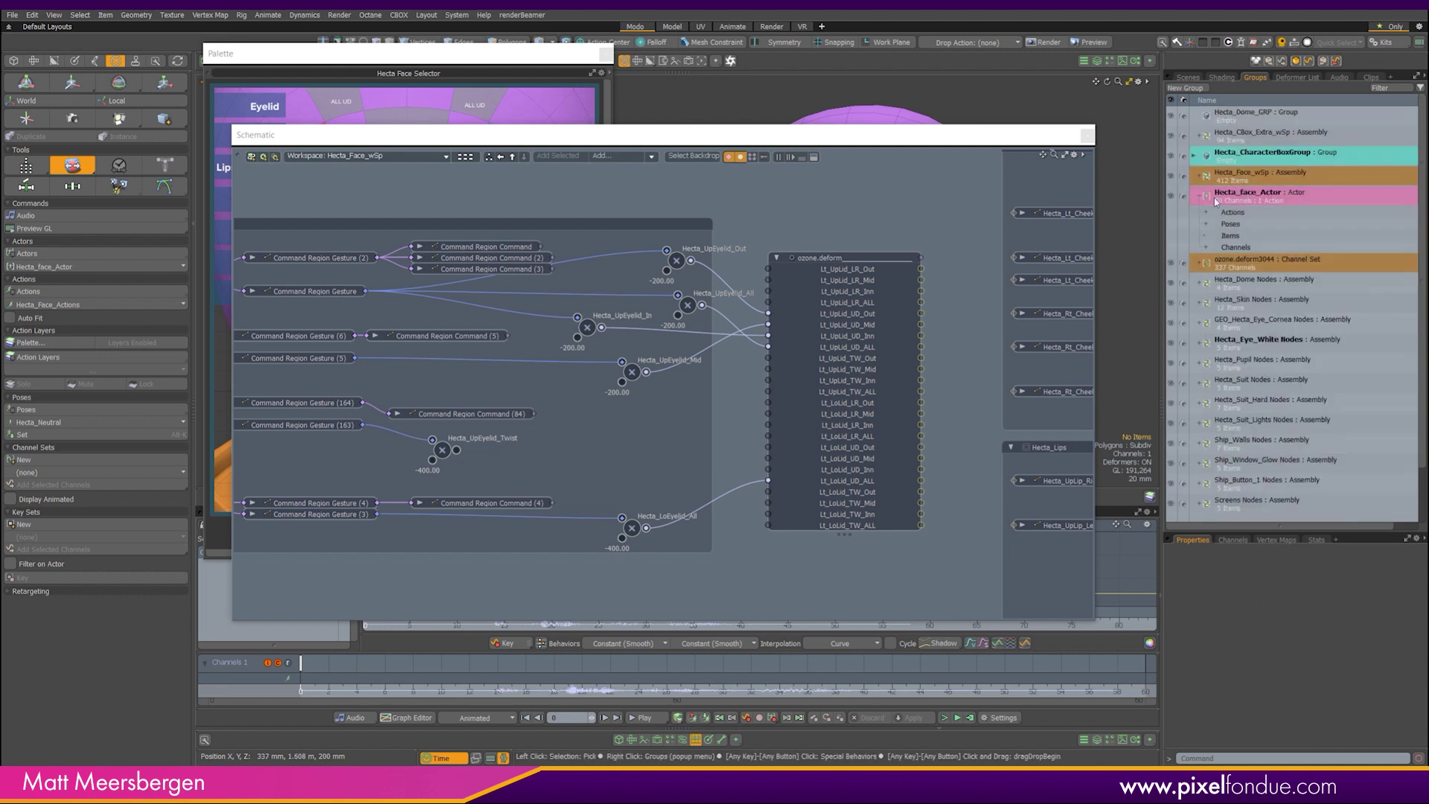
{"action": "left_click", "coordinate": [1087, 133]}
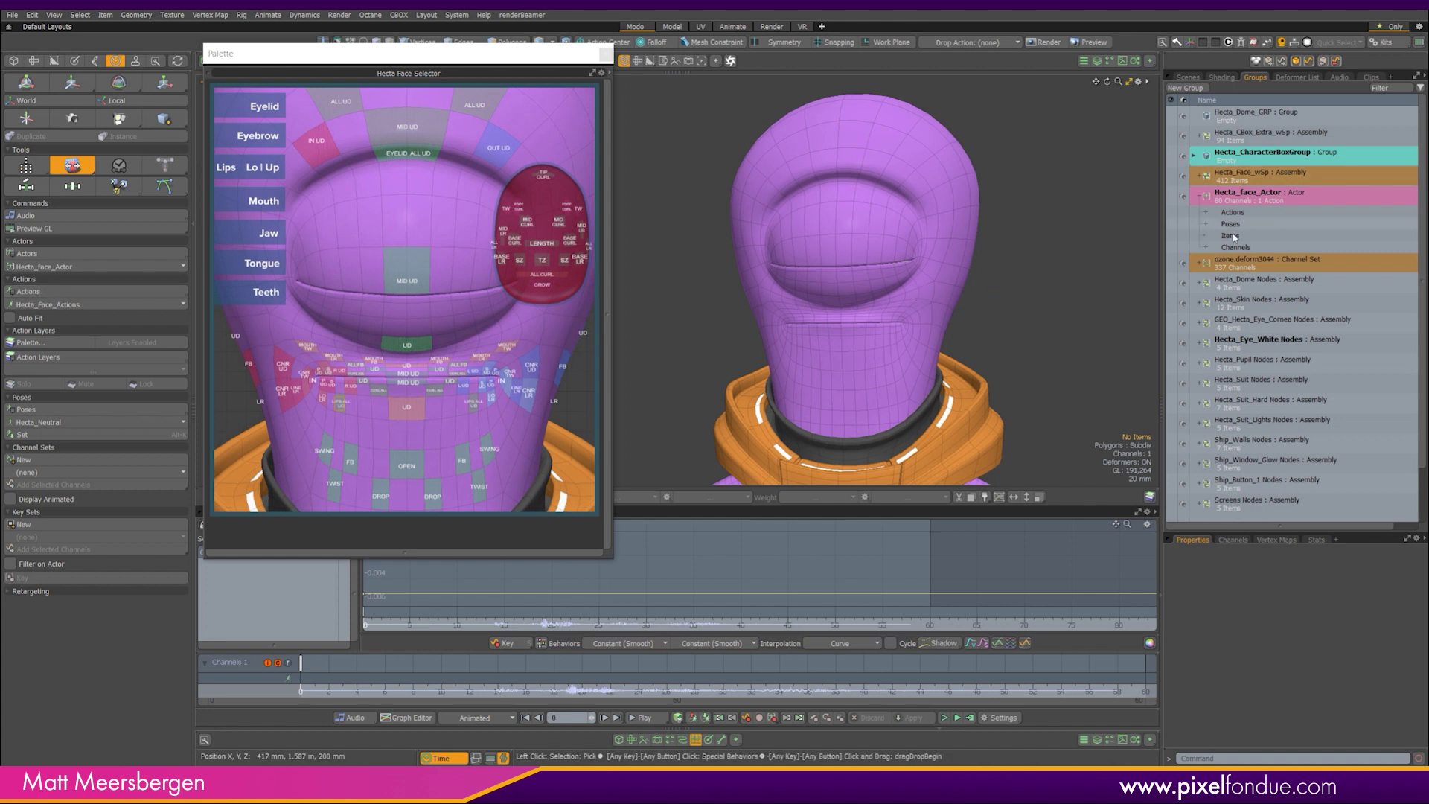
Select Hecta_face_Actor, pick Hecta_EyeOpen from its poses and apply it with Set
{"action": "mouse_move", "coordinate": [957, 318]}
{"action": "left_mouse_down", "text": "alt"}
{"action": "mouse_move", "coordinate": [975, 301]}
{"action": "mouse_move", "coordinate": [916, 279]}
{"action": "mouse_move", "coordinate": [877, 240]}
{"action": "left_mouse_up", "text": "alt"}
{"action": "scroll", "coordinate": [891, 263], "scroll_direction": "up", "scroll_amount": 3}
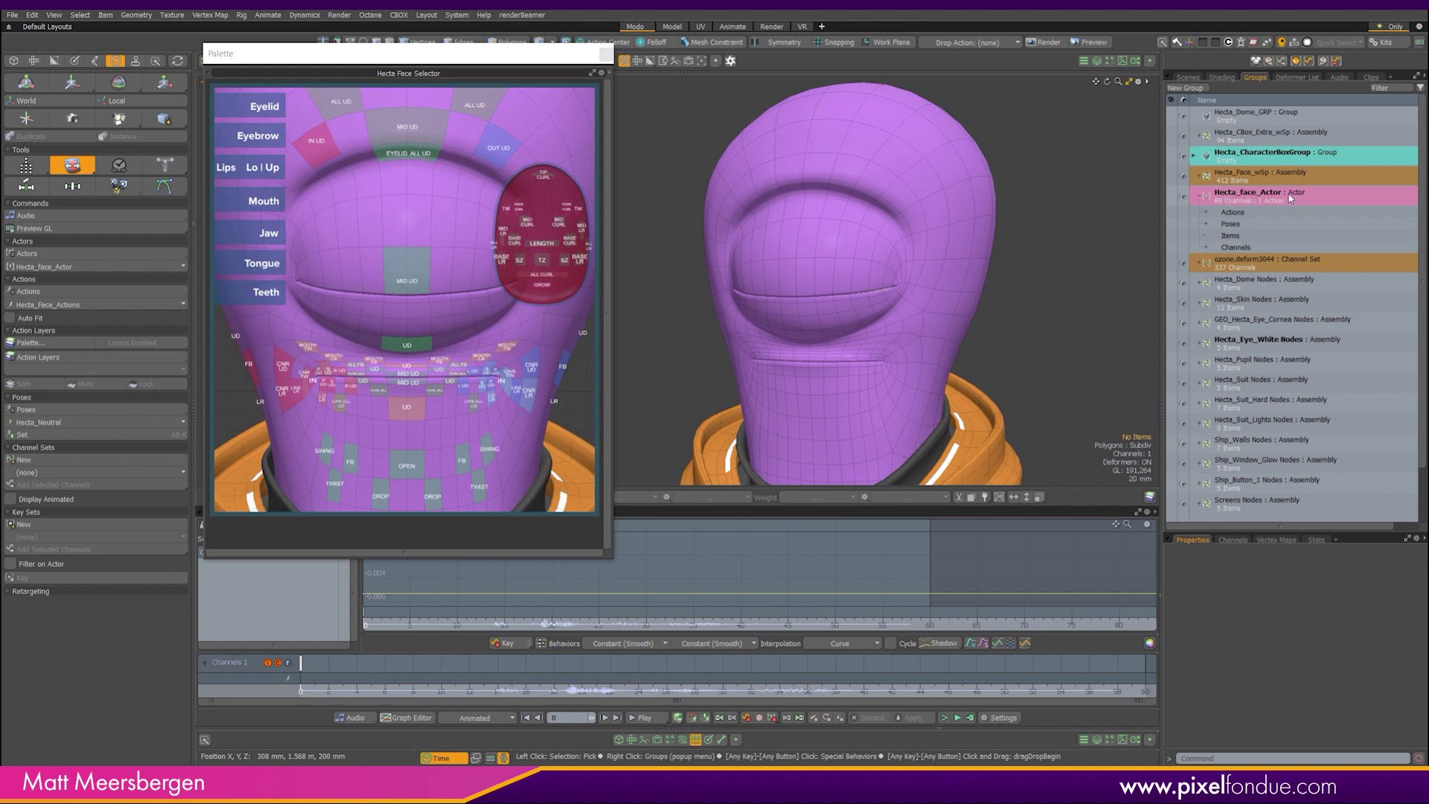
{"action": "left_click", "coordinate": [1199, 202]}
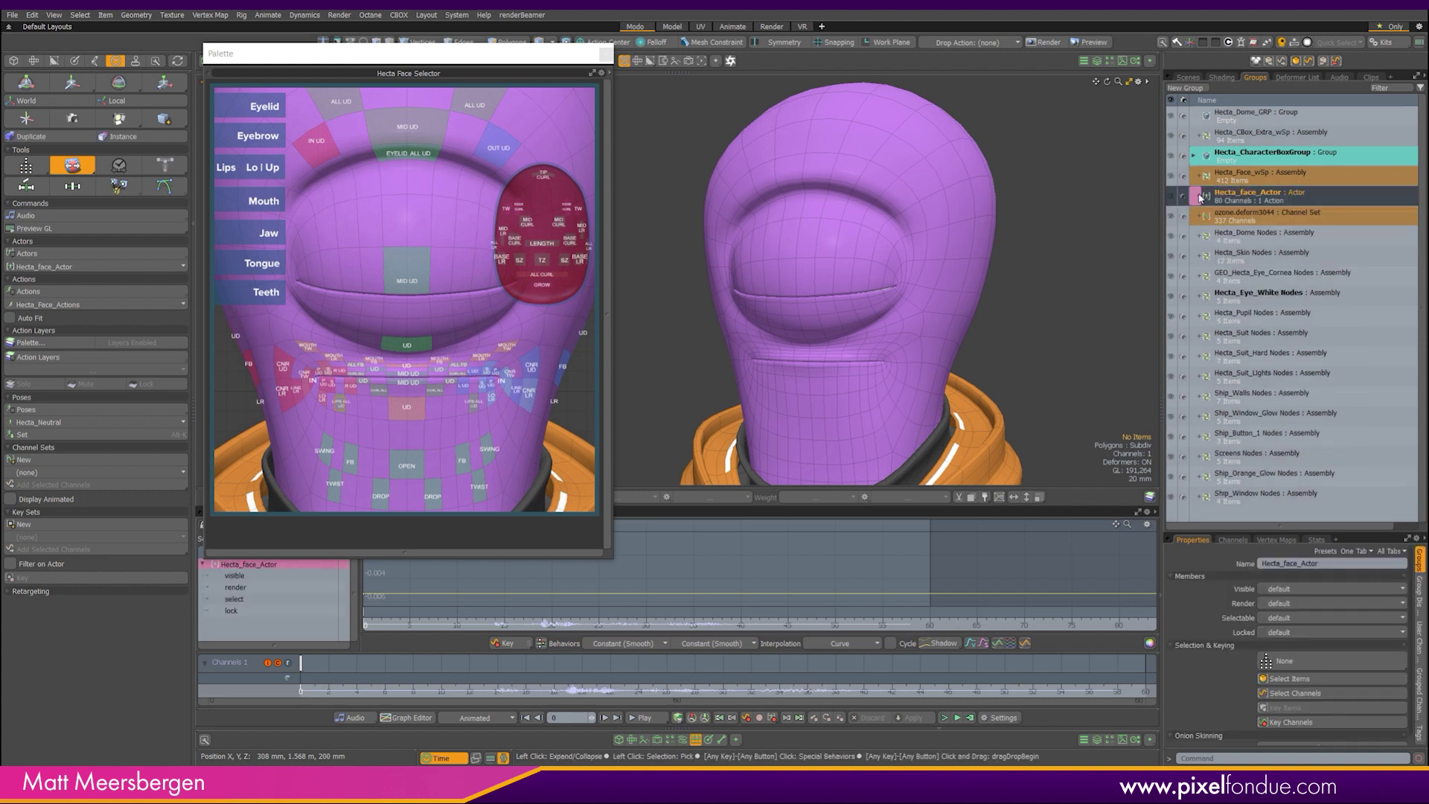
{"action": "left_click", "coordinate": [1200, 203]}
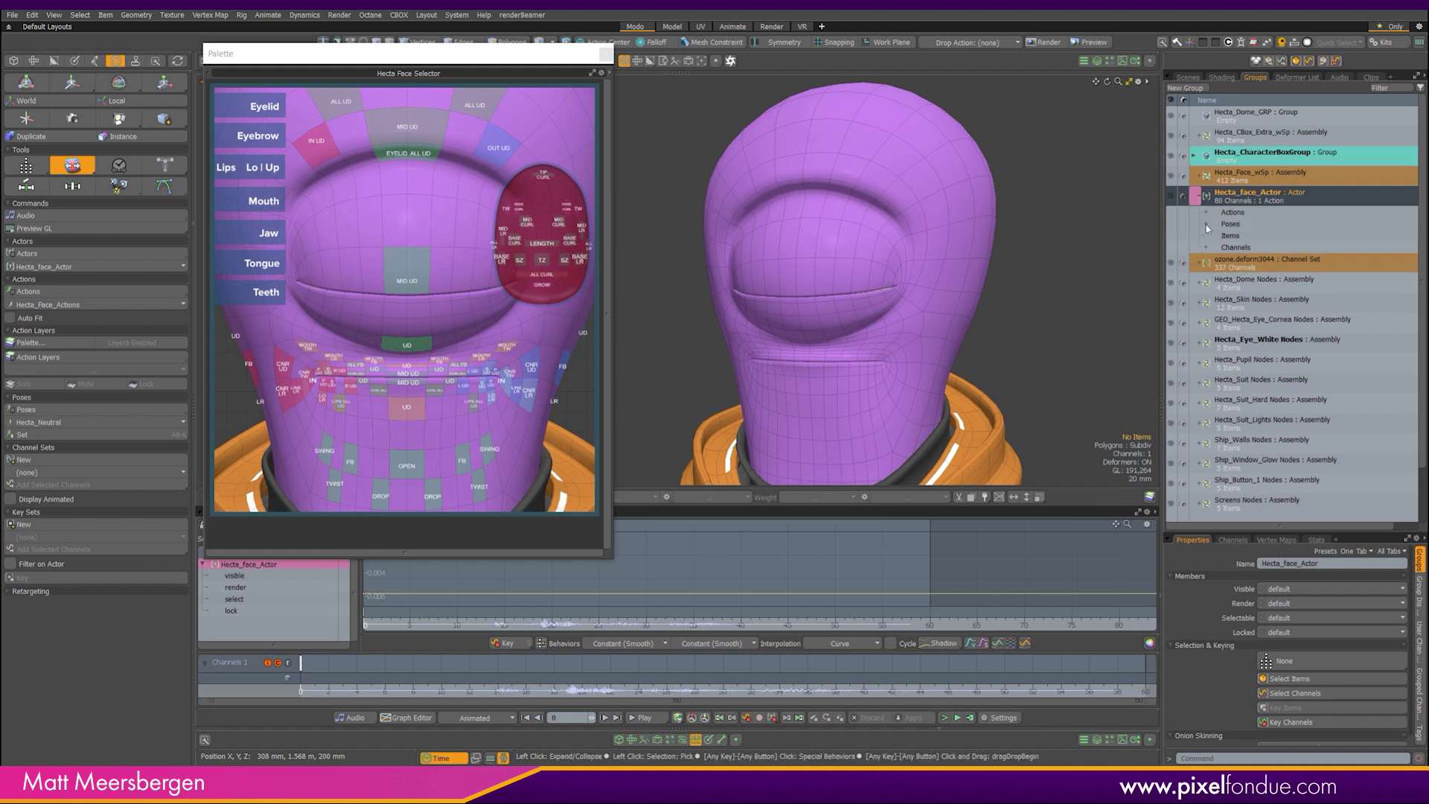
{"action": "left_click", "coordinate": [1206, 224]}
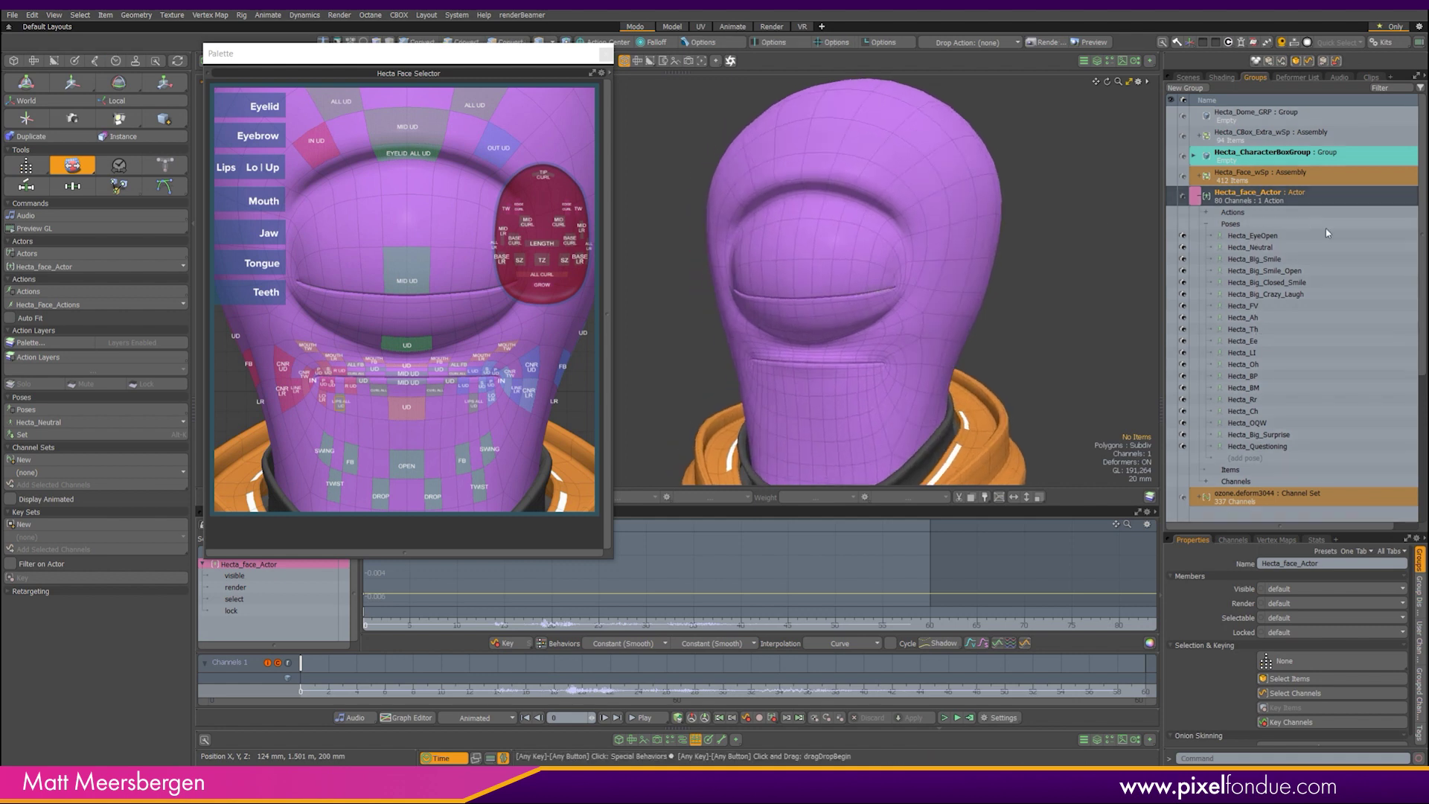
{"action": "left_click", "coordinate": [1246, 237]}
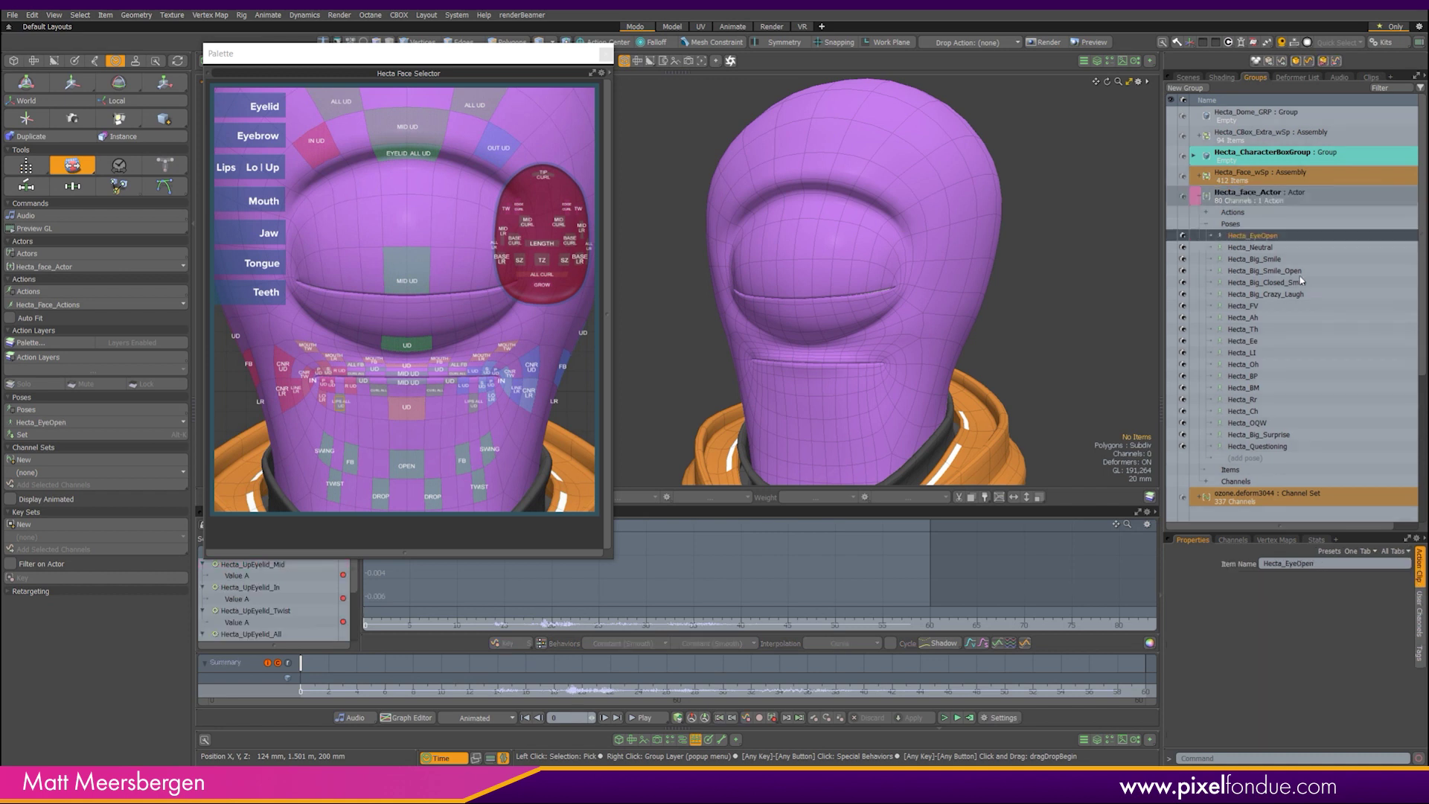
{"action": "left_click", "coordinate": [46, 421]}
{"action": "left_click", "coordinate": [46, 423]}
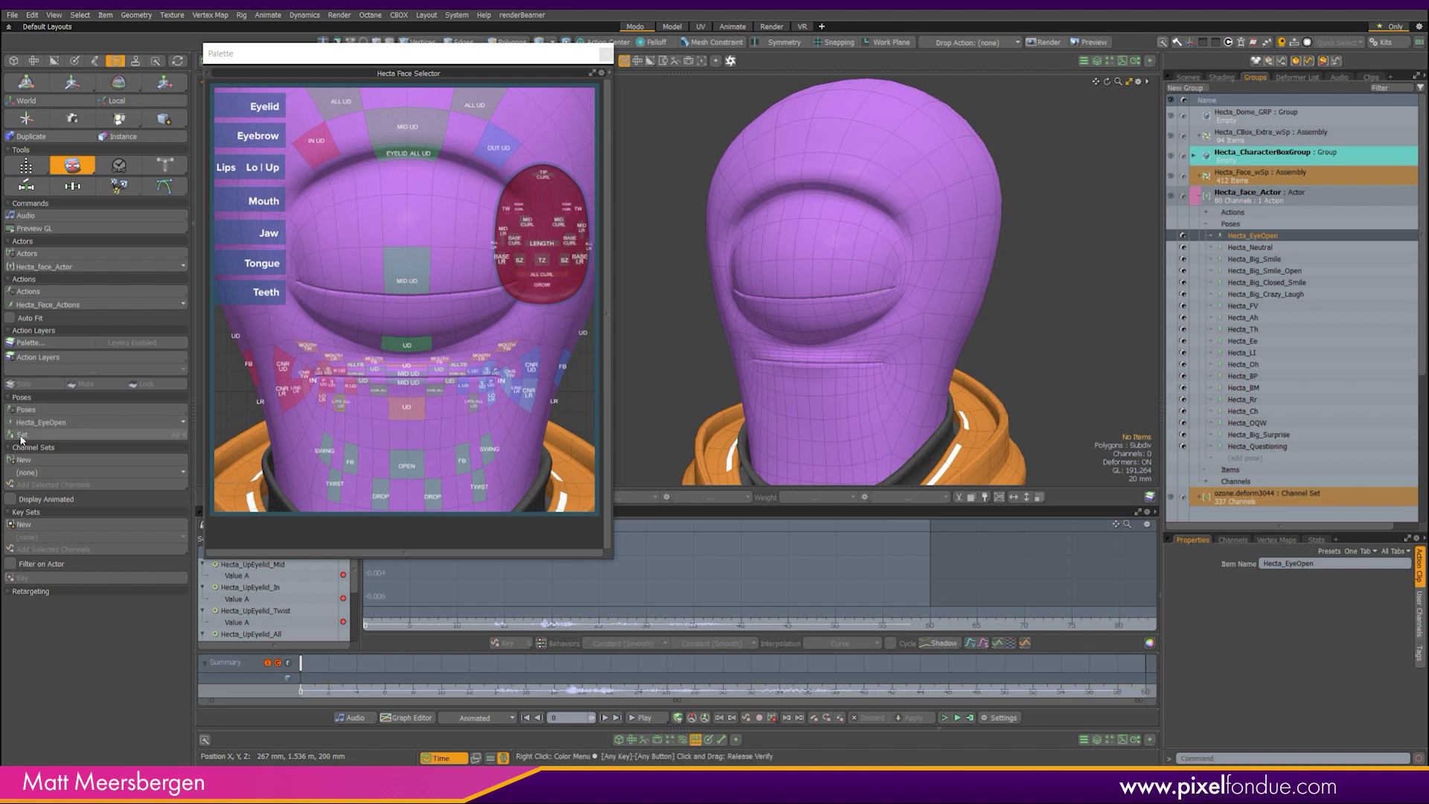
{"action": "left_click", "coordinate": [21, 436]}
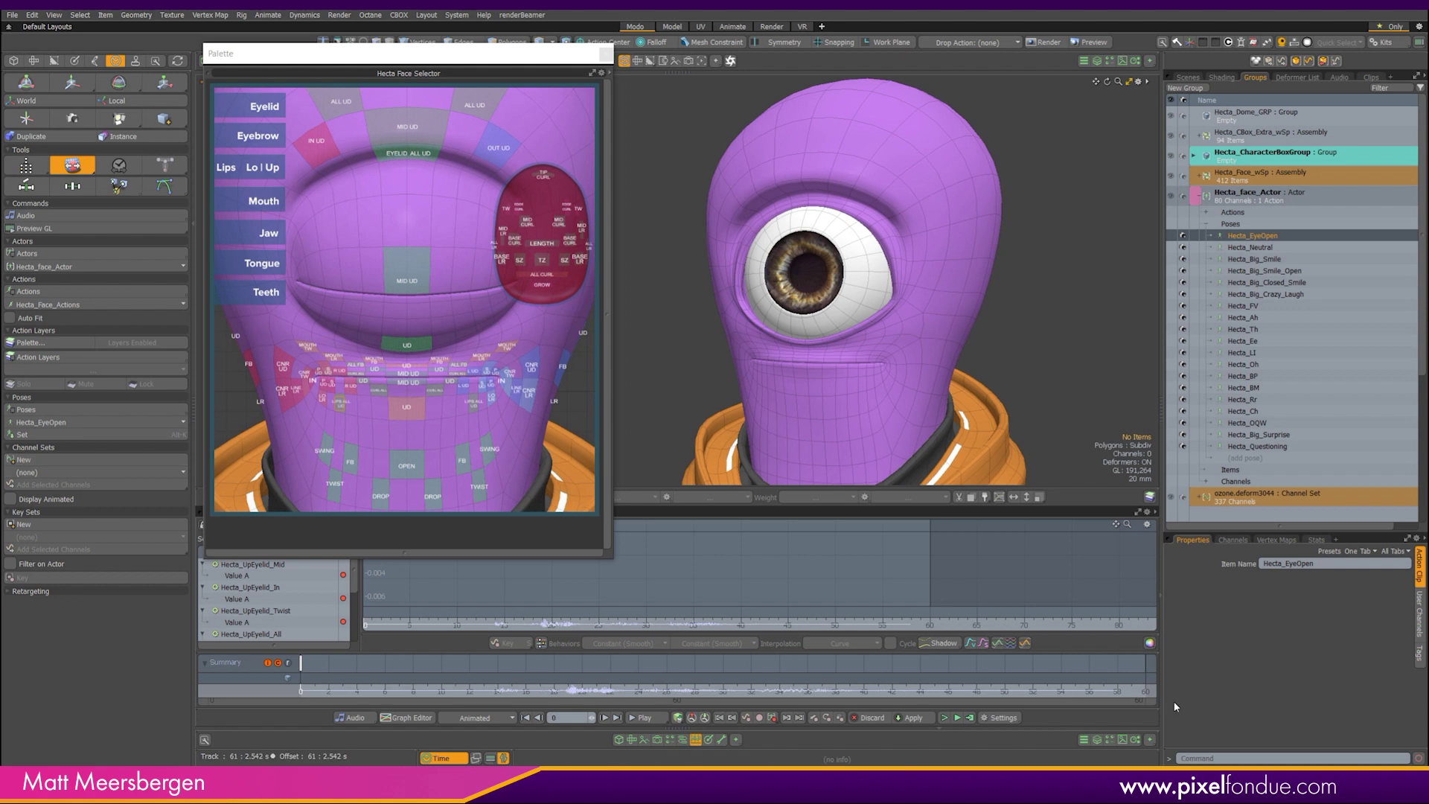
Map the Apply Pose command from the Undos history to the Alt-K shortcut, then collapse Undos
{"action": "left_click", "coordinate": [1215, 749]}
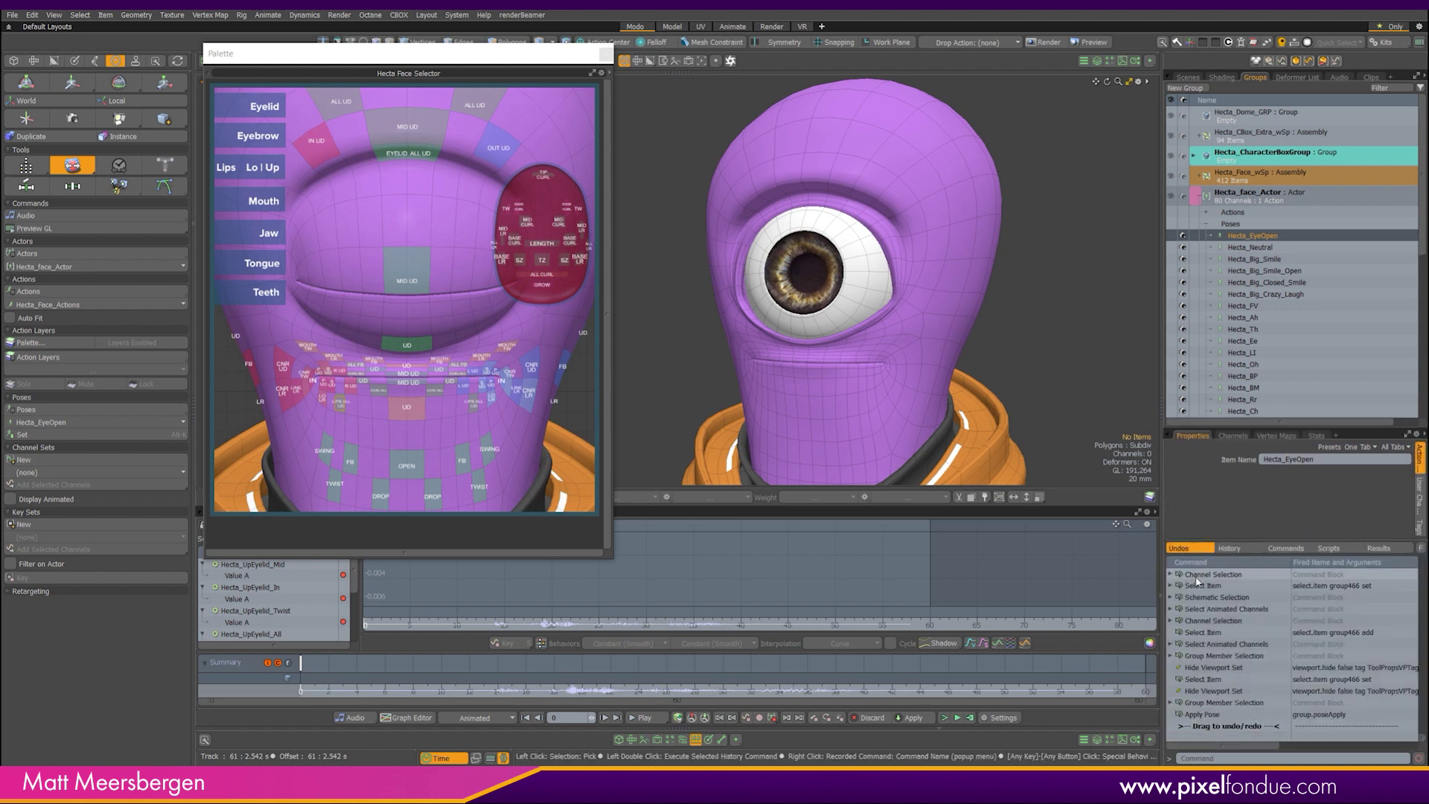
{"action": "left_click", "coordinate": [26, 438]}
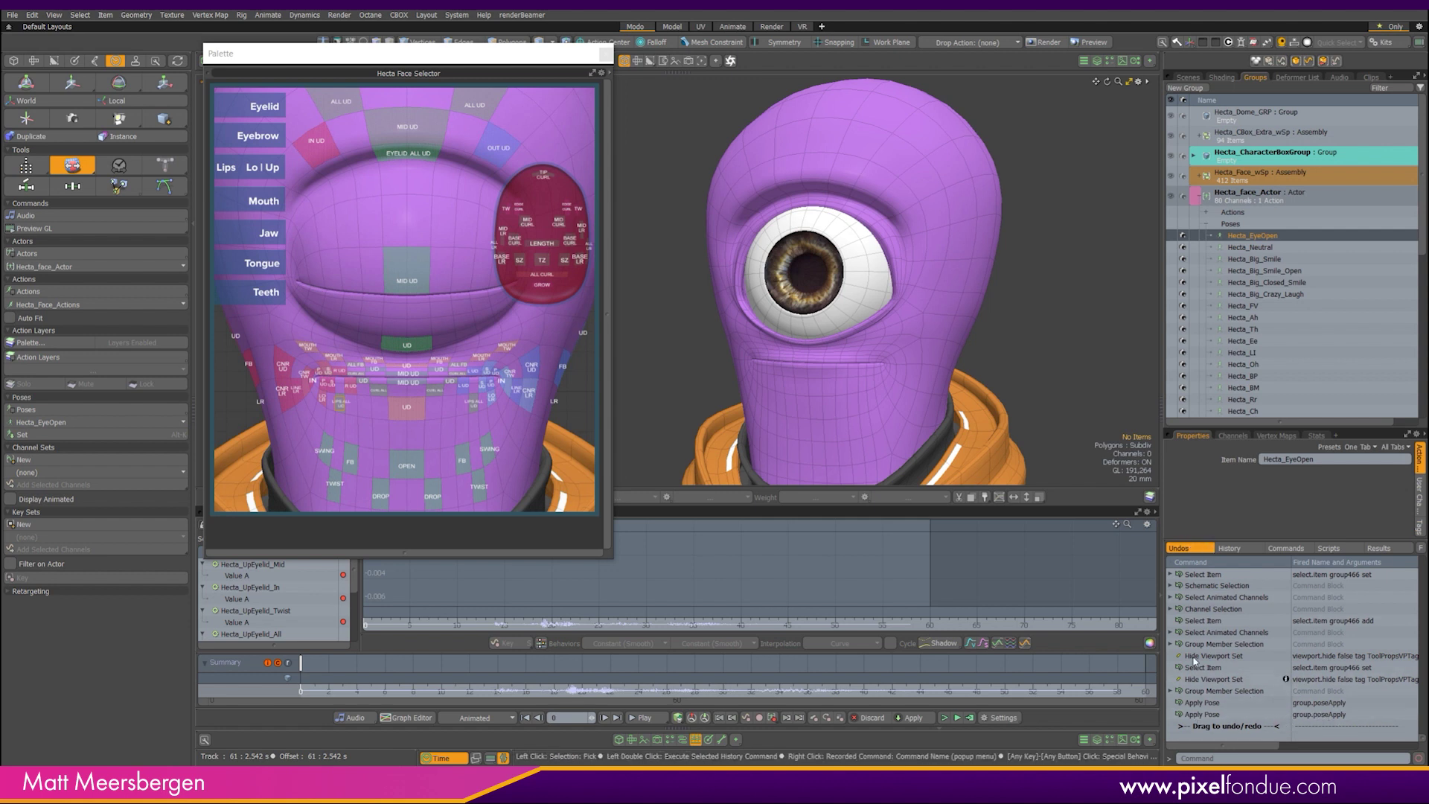
{"action": "right_click", "coordinate": [1201, 717]}
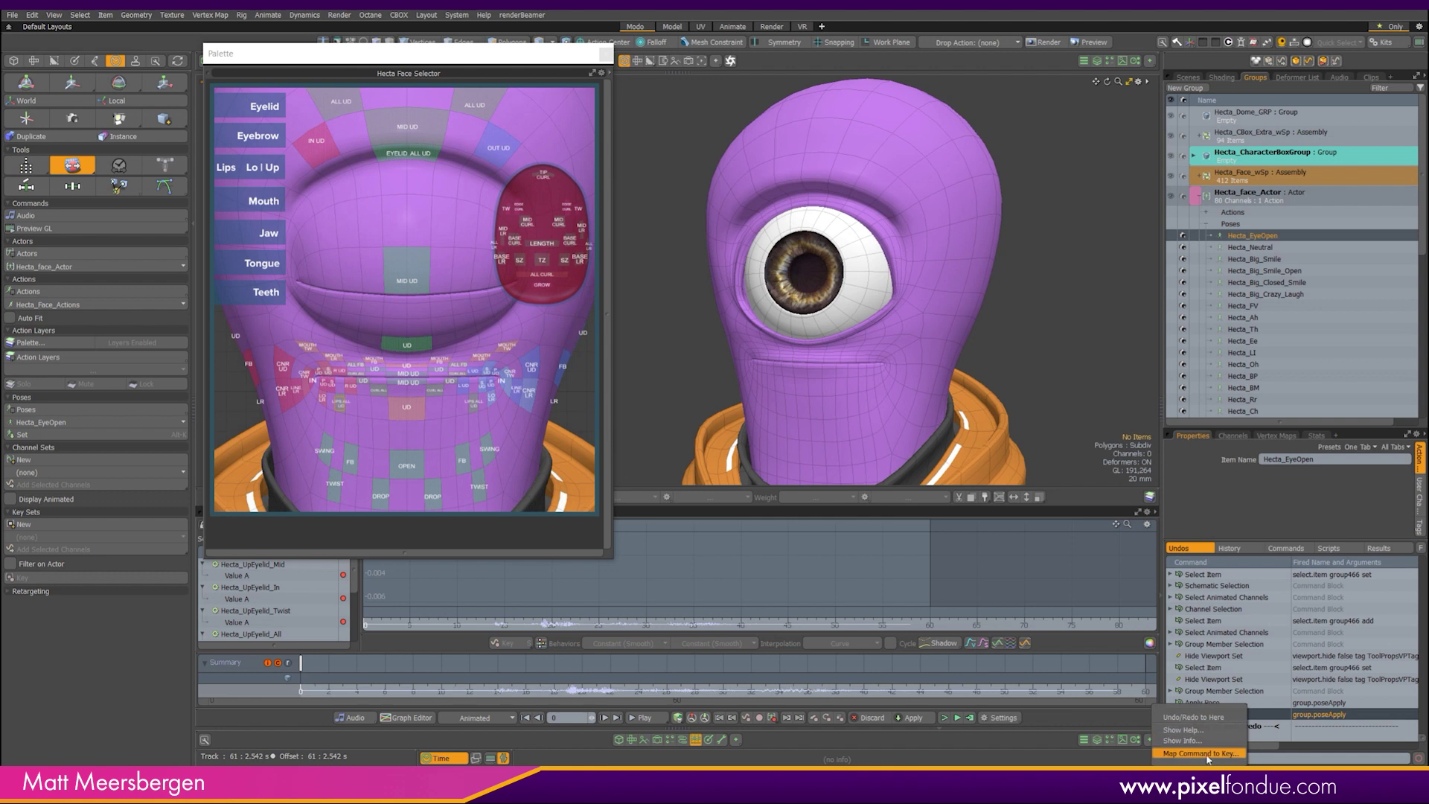
{"action": "left_click", "coordinate": [1191, 754]}
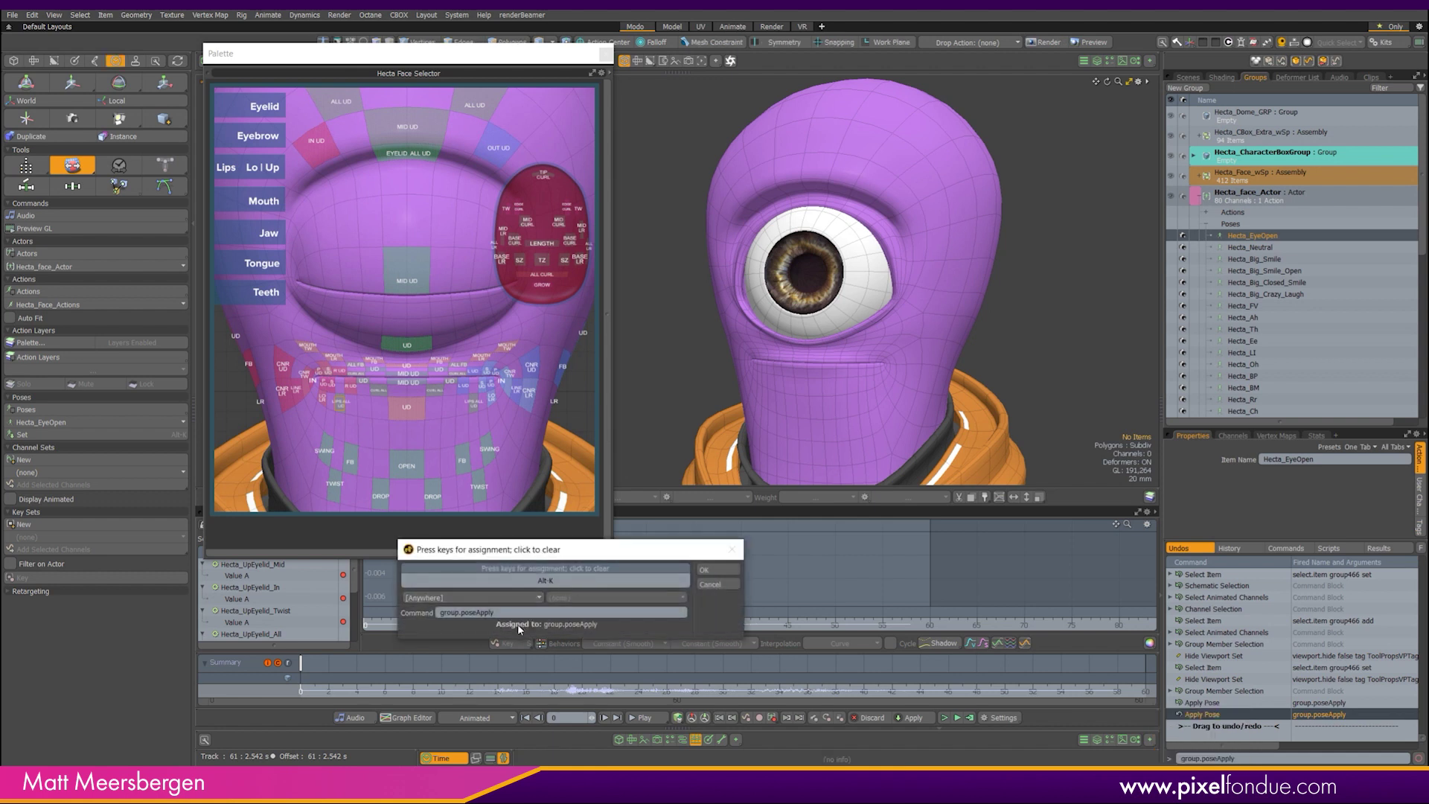
{"action": "left_click_drag", "start_coordinate": [558, 552], "coordinate": [620, 350]}
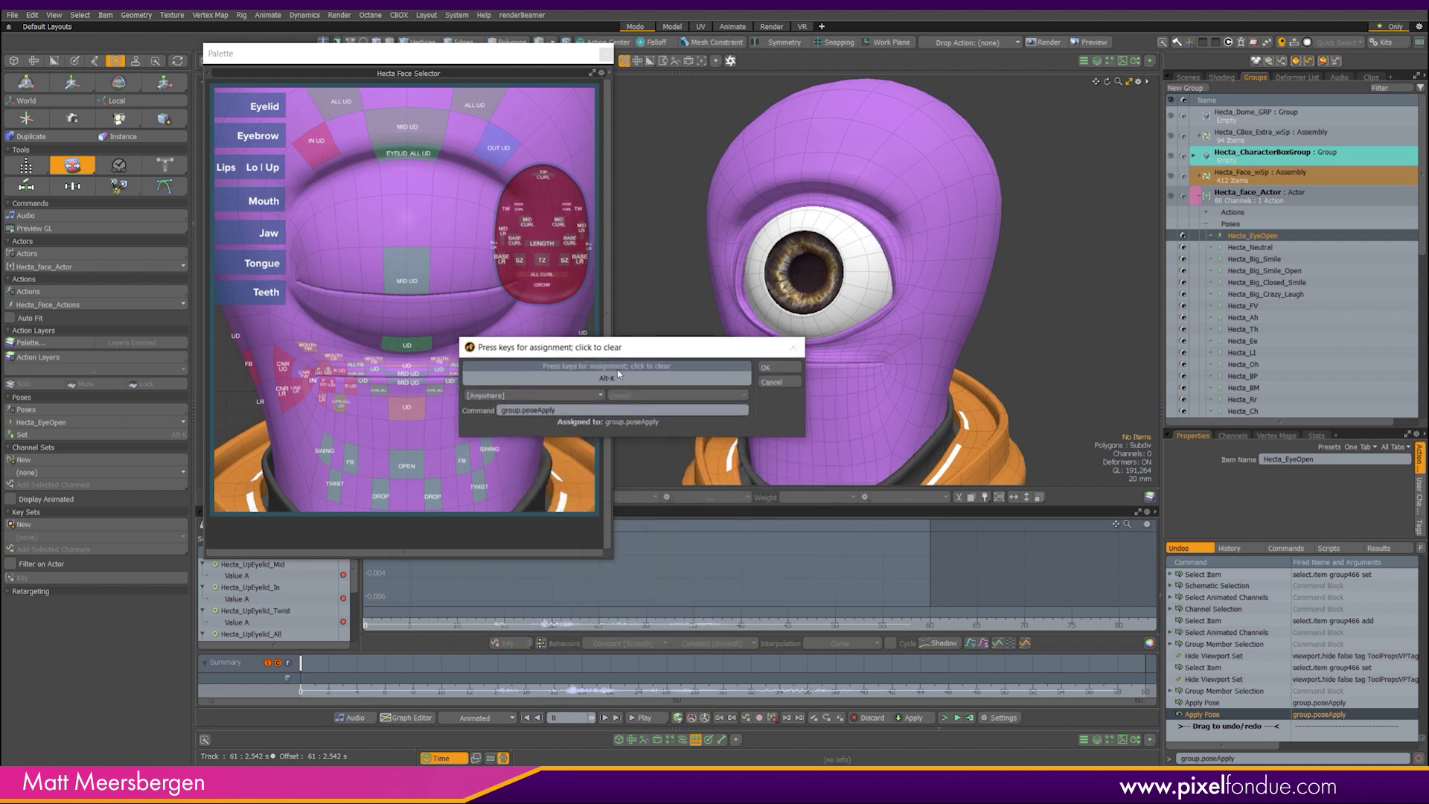
{"action": "left_click", "coordinate": [775, 382]}
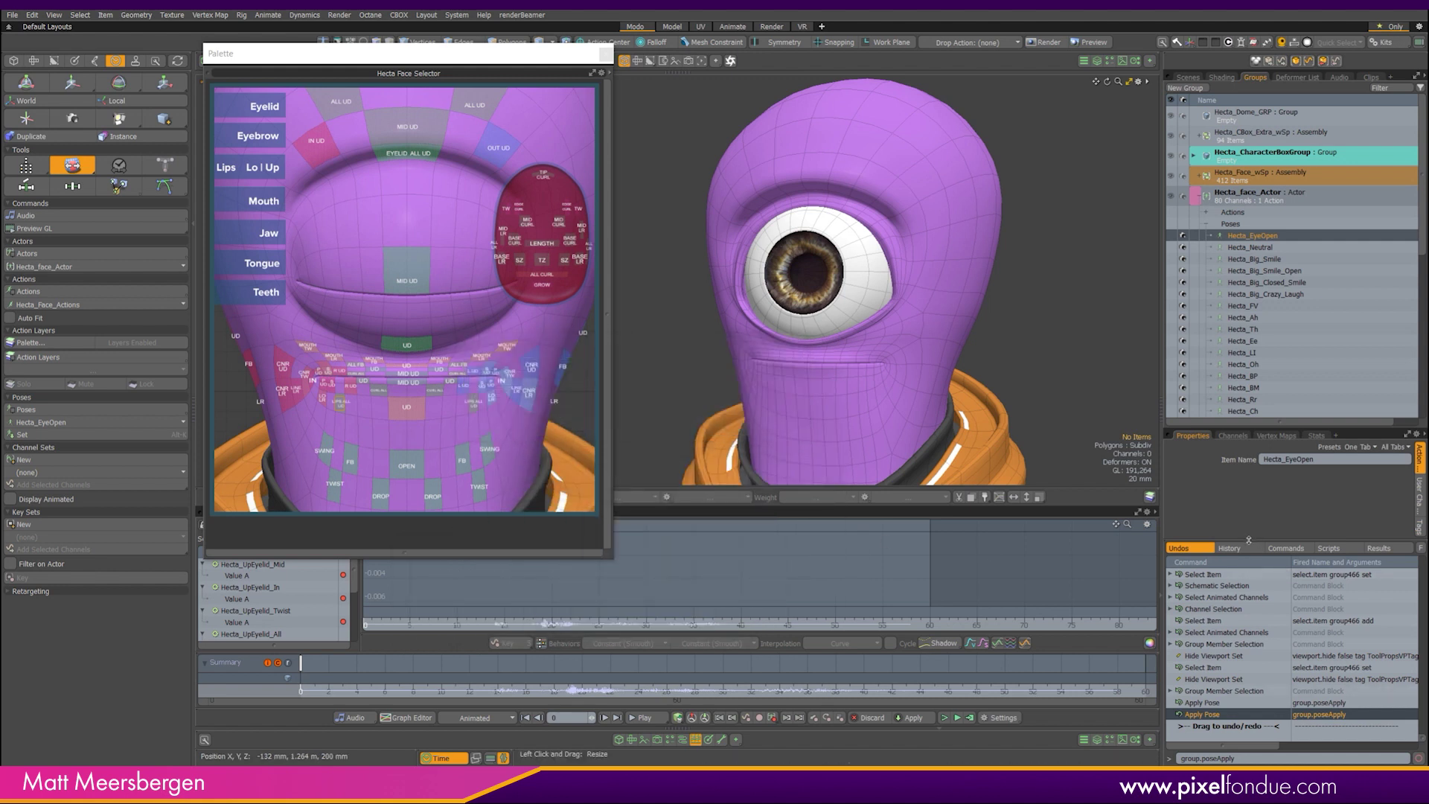
{"action": "left_click_drag", "start_coordinate": [1250, 542], "coordinate": [1244, 755]}
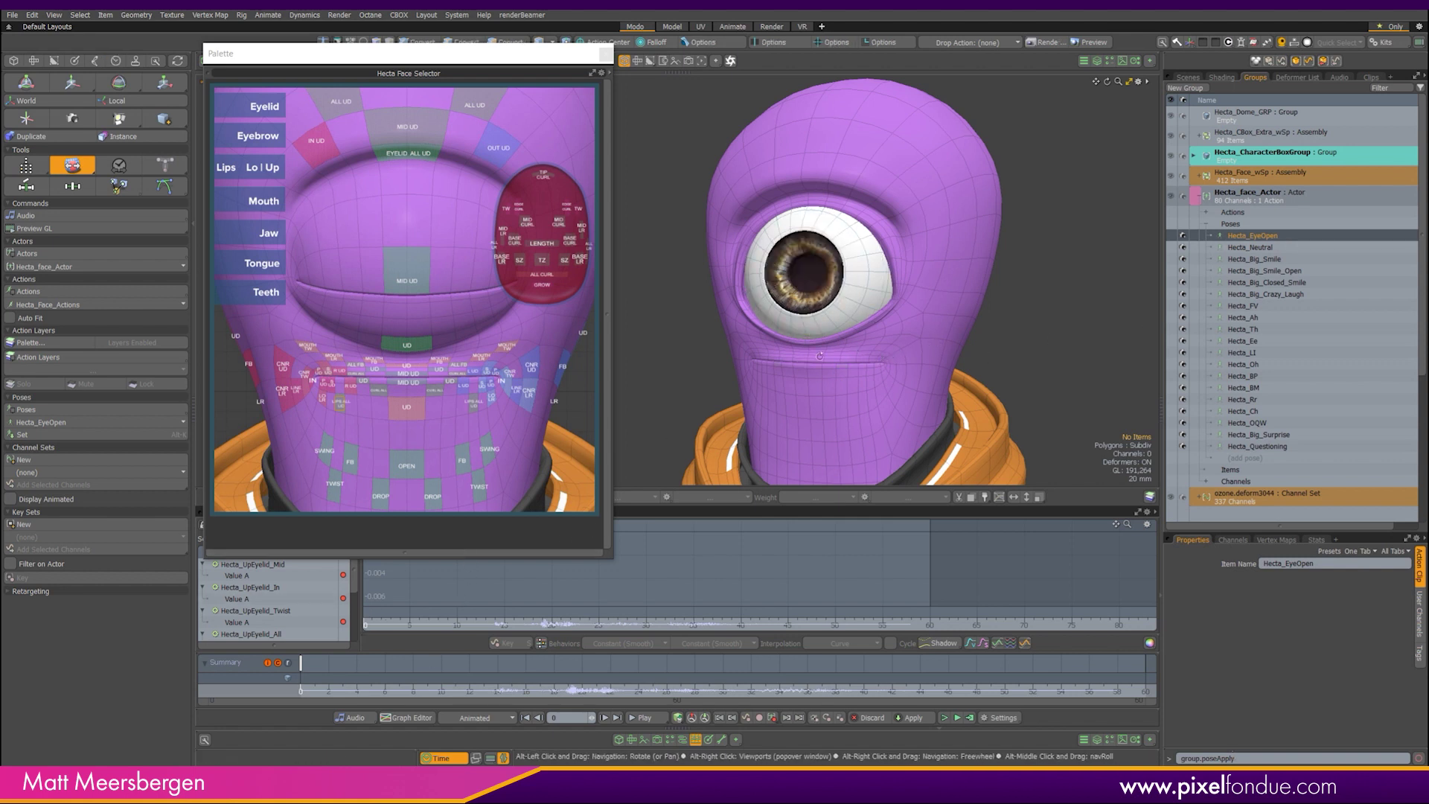
Lower the mouth with the mouth UD control and bend it into a frown with lips UD
{"action": "left_click_drag", "start_coordinate": [831, 352], "coordinate": [998, 345], "text": "alt"}
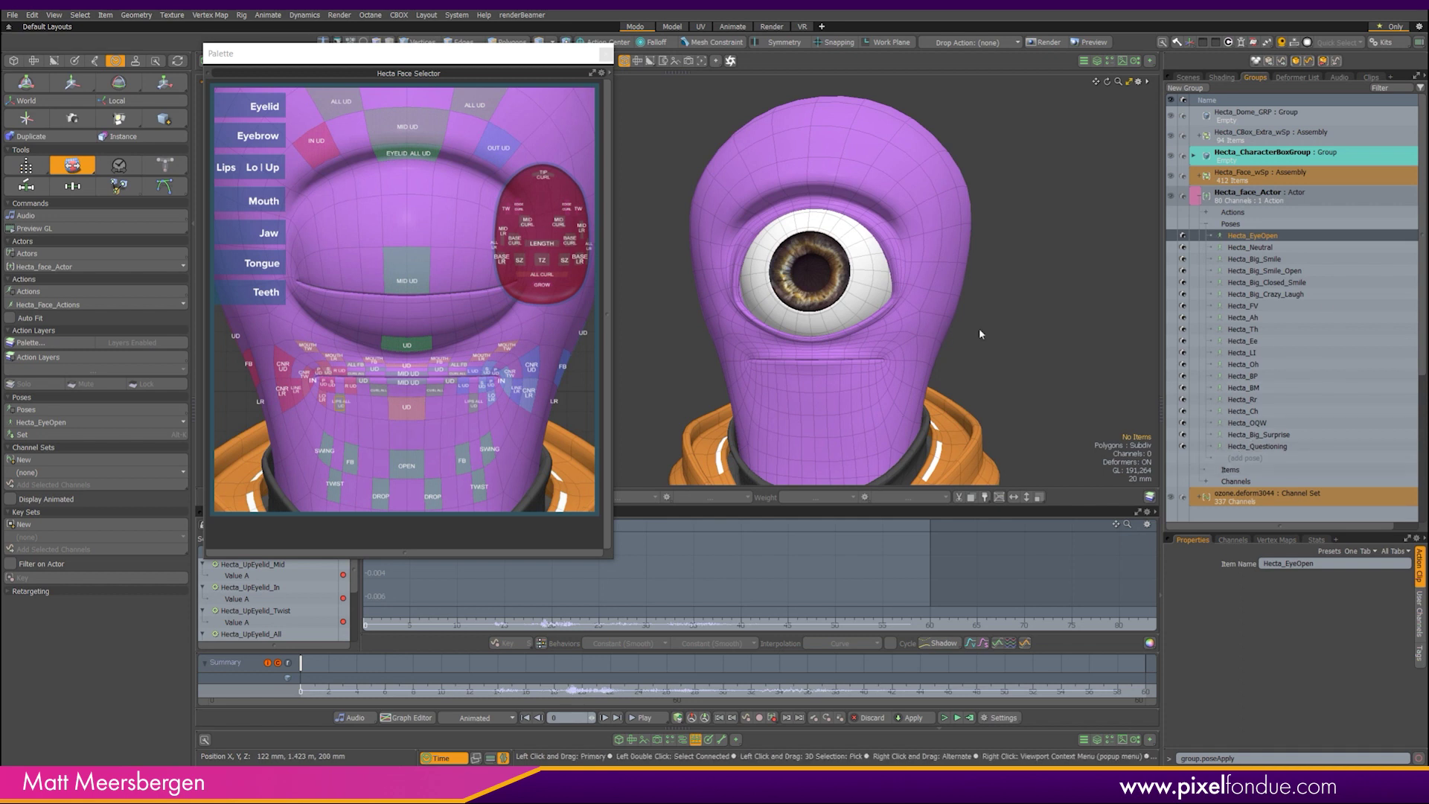
{"action": "scroll", "coordinate": [782, 357], "scroll_direction": "up", "scroll_amount": 3}
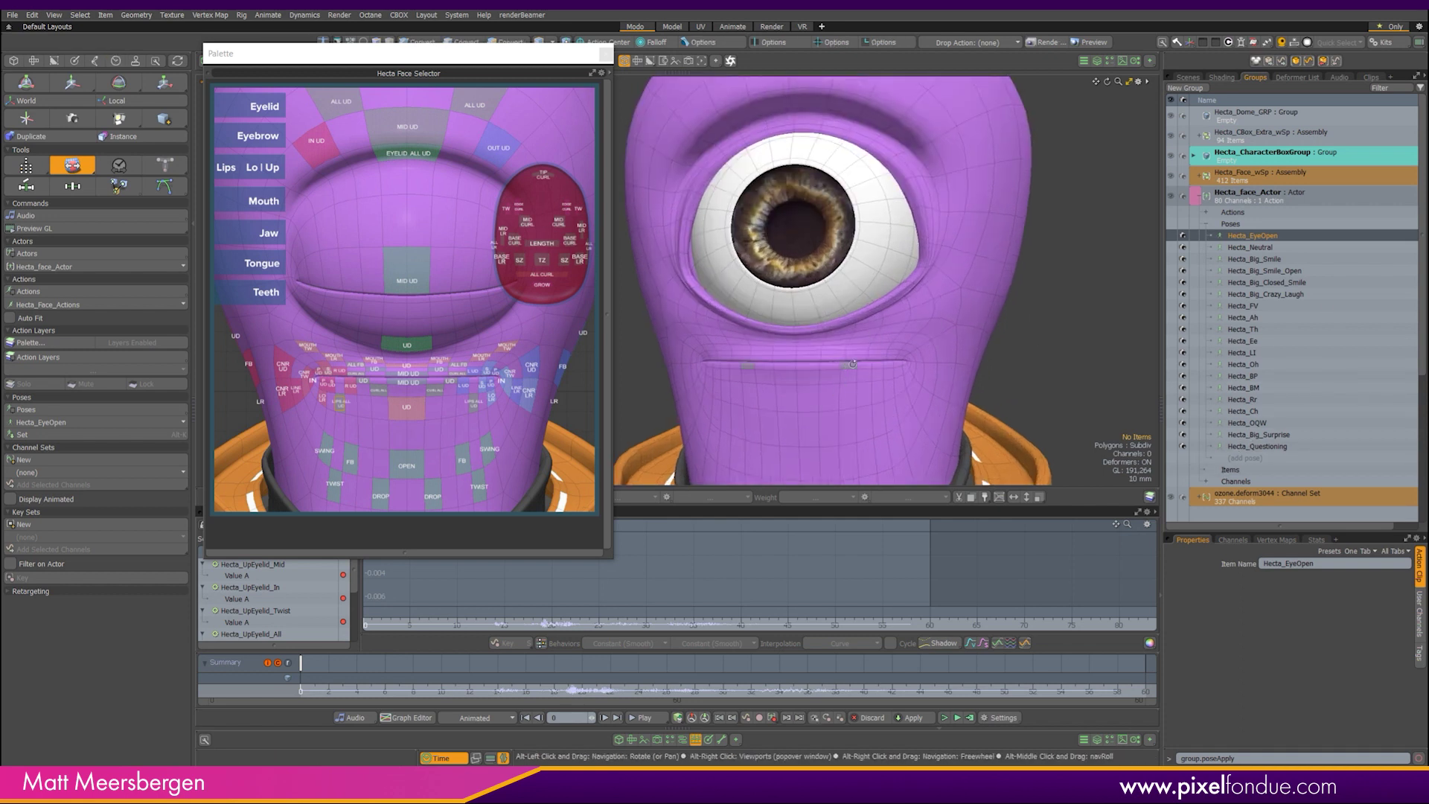
{"action": "key", "text": "5"}
{"action": "left_click", "coordinate": [407, 407]}
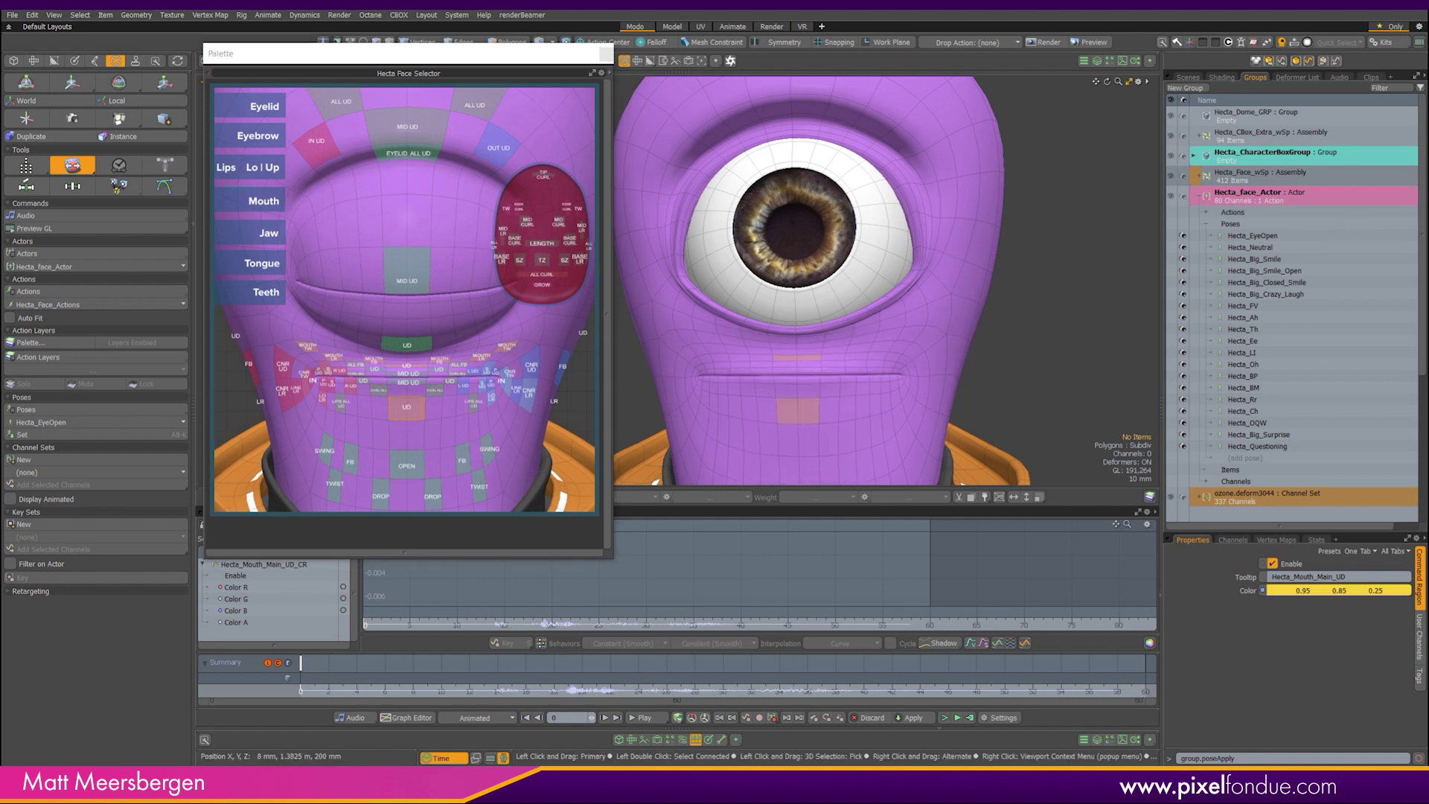
{"action": "mouse_move", "coordinate": [406, 407]}
{"action": "left_mouse_down"}
{"action": "mouse_move", "coordinate": [407, 430]}
{"action": "mouse_move", "coordinate": [424, 354]}
{"action": "left_mouse_up"}
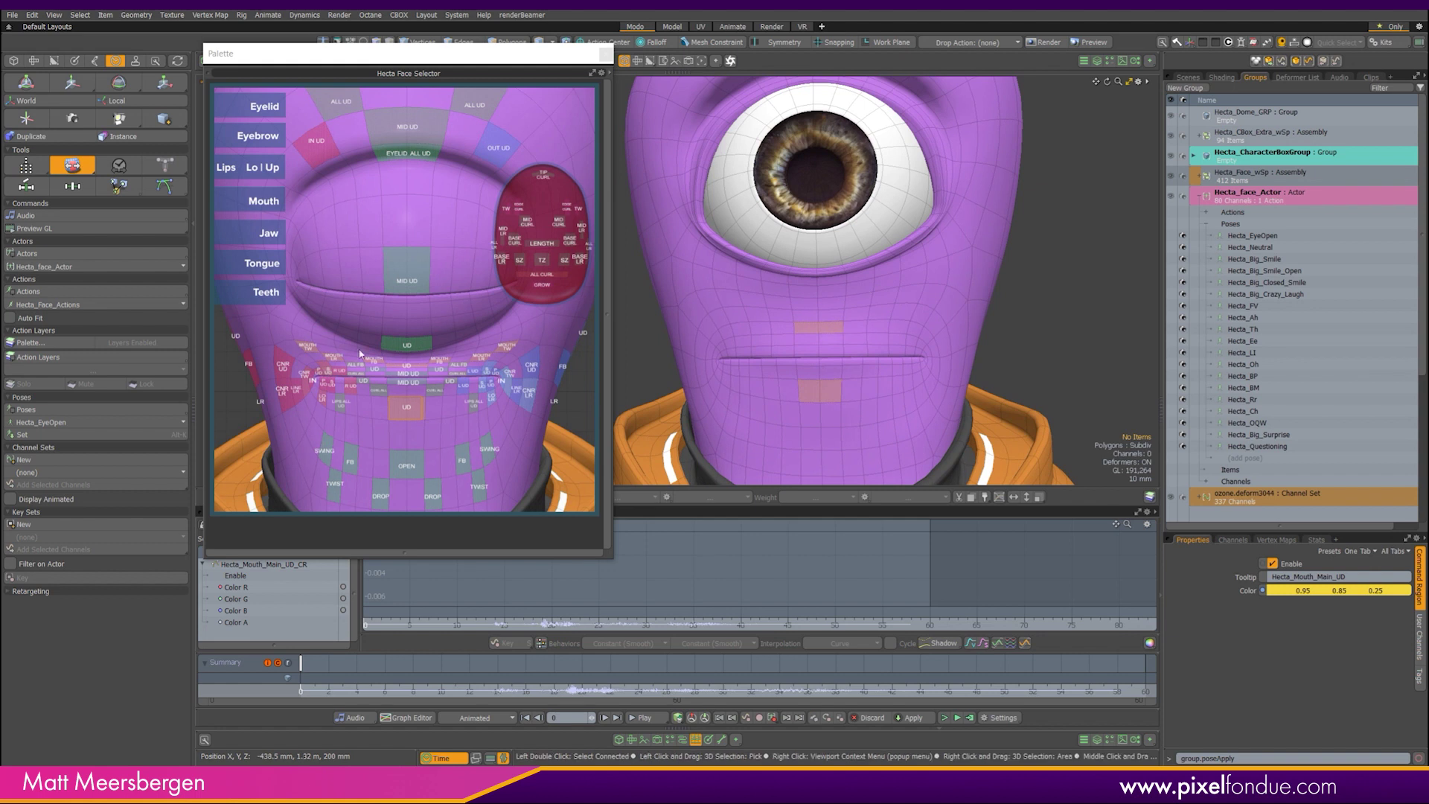
{"action": "left_click", "coordinate": [818, 386]}
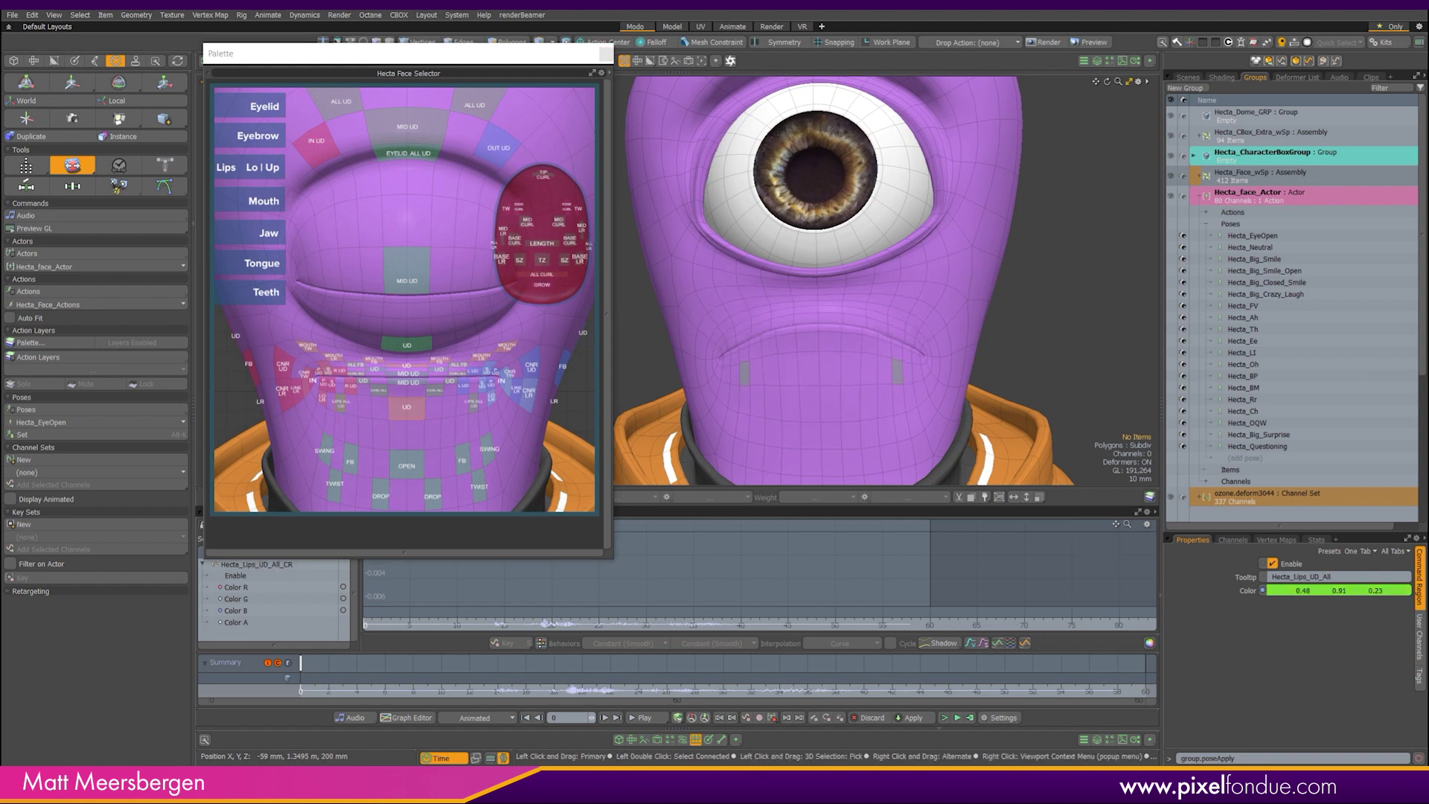
{"action": "left_click_drag", "start_coordinate": [819, 386], "coordinate": [819, 369]}
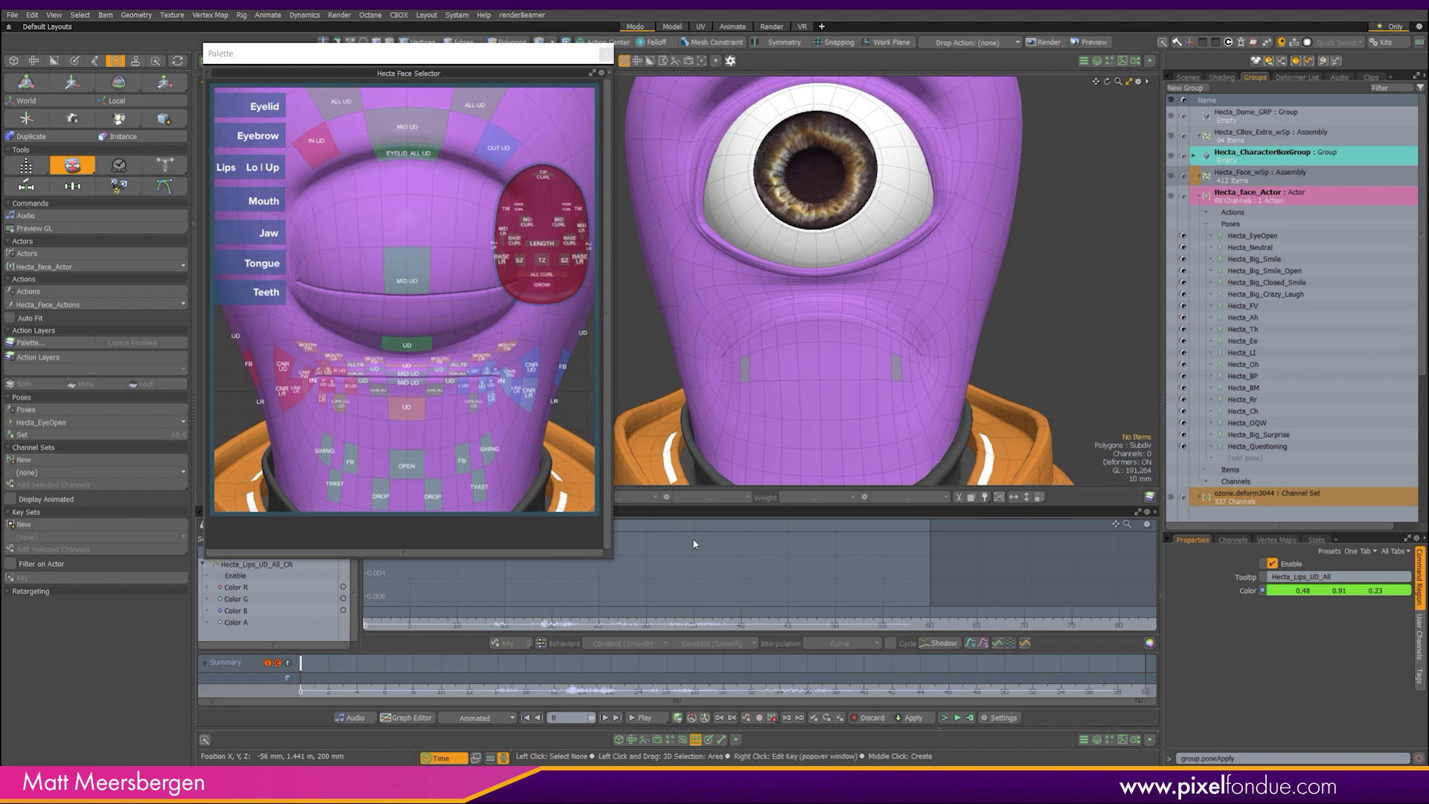
{"action": "left_click_drag", "start_coordinate": [759, 313], "coordinate": [782, 309], "text": "alt"}
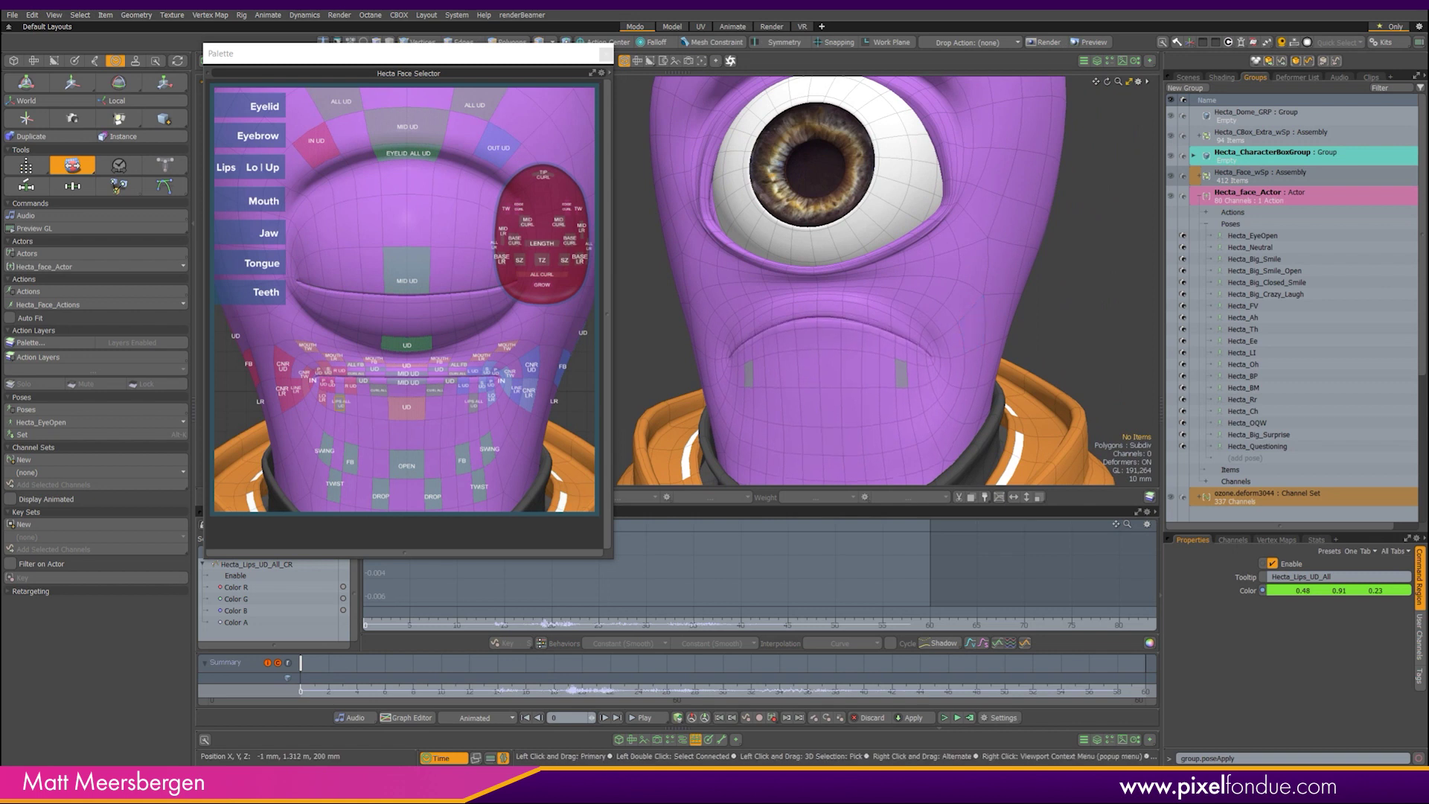
{"action": "left_click", "coordinate": [405, 417]}
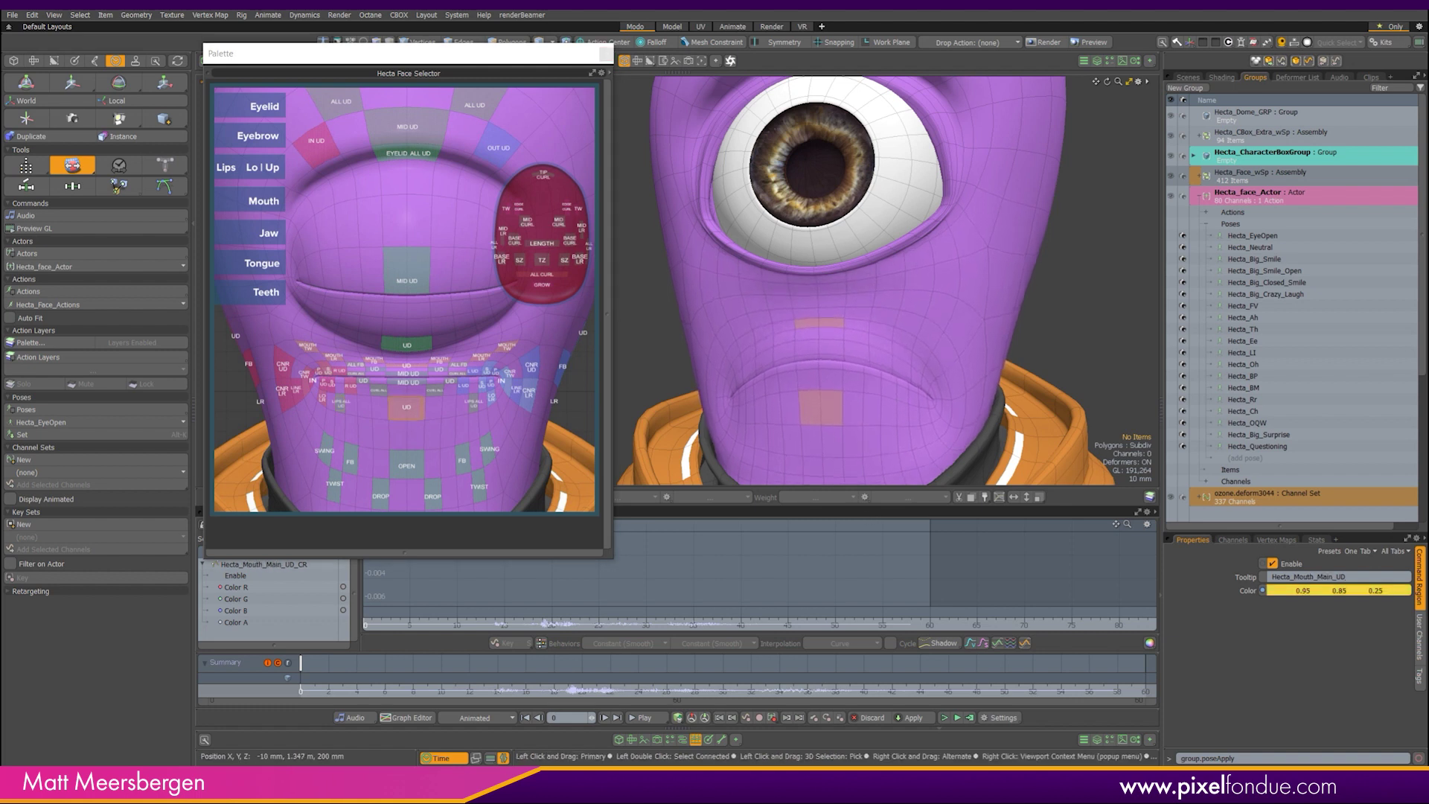
{"action": "mouse_move", "coordinate": [849, 335]}
{"action": "left_mouse_down", "text": "alt"}
{"action": "mouse_move", "coordinate": [895, 331]}
{"action": "mouse_move", "coordinate": [882, 335]}
{"action": "left_mouse_up", "text": "alt"}
Add pose Hecta_Sad with Source Channels set to All and Transforms Only unchecked
{"action": "left_click", "coordinate": [1246, 458]}
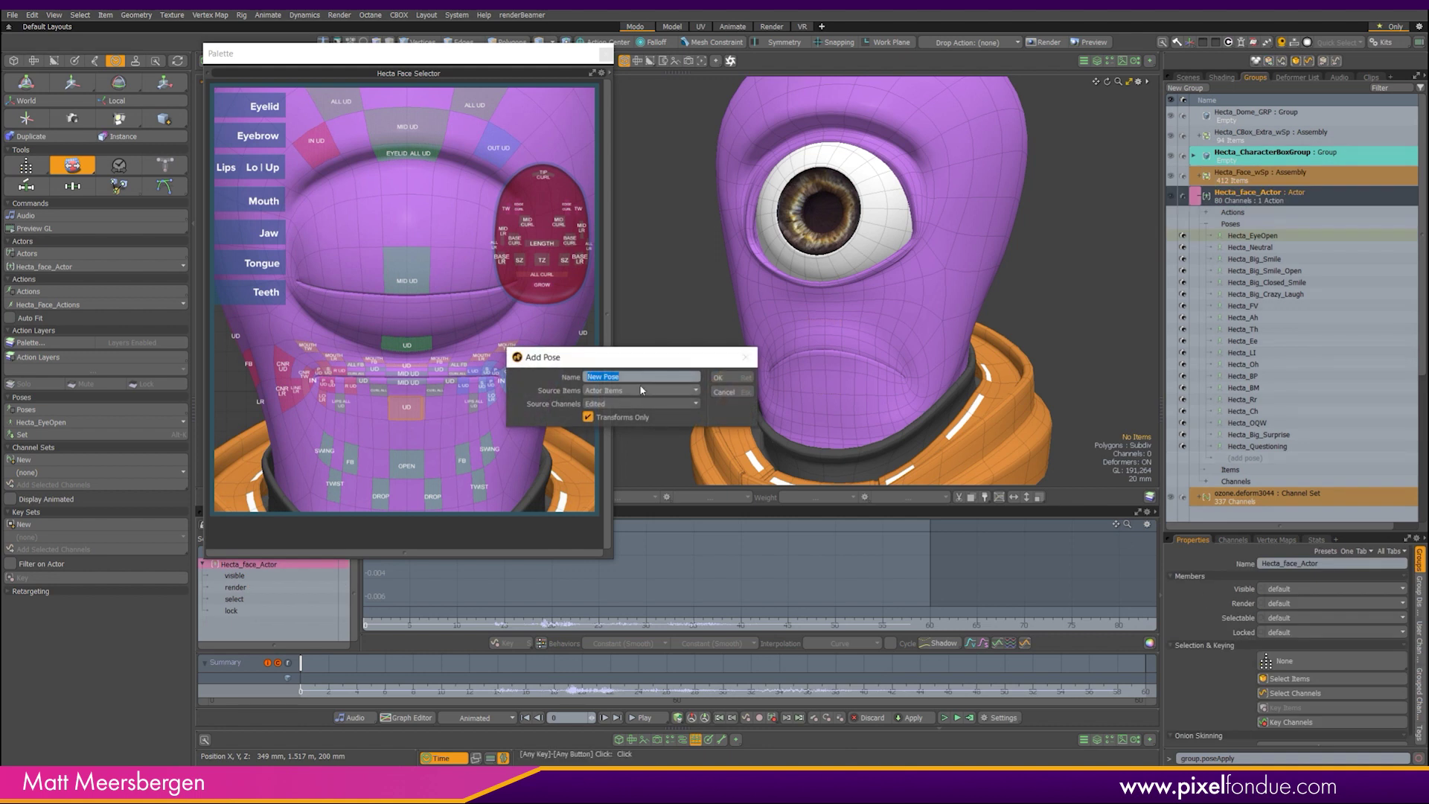
{"action": "type", "text": "Hecta_Sad"}
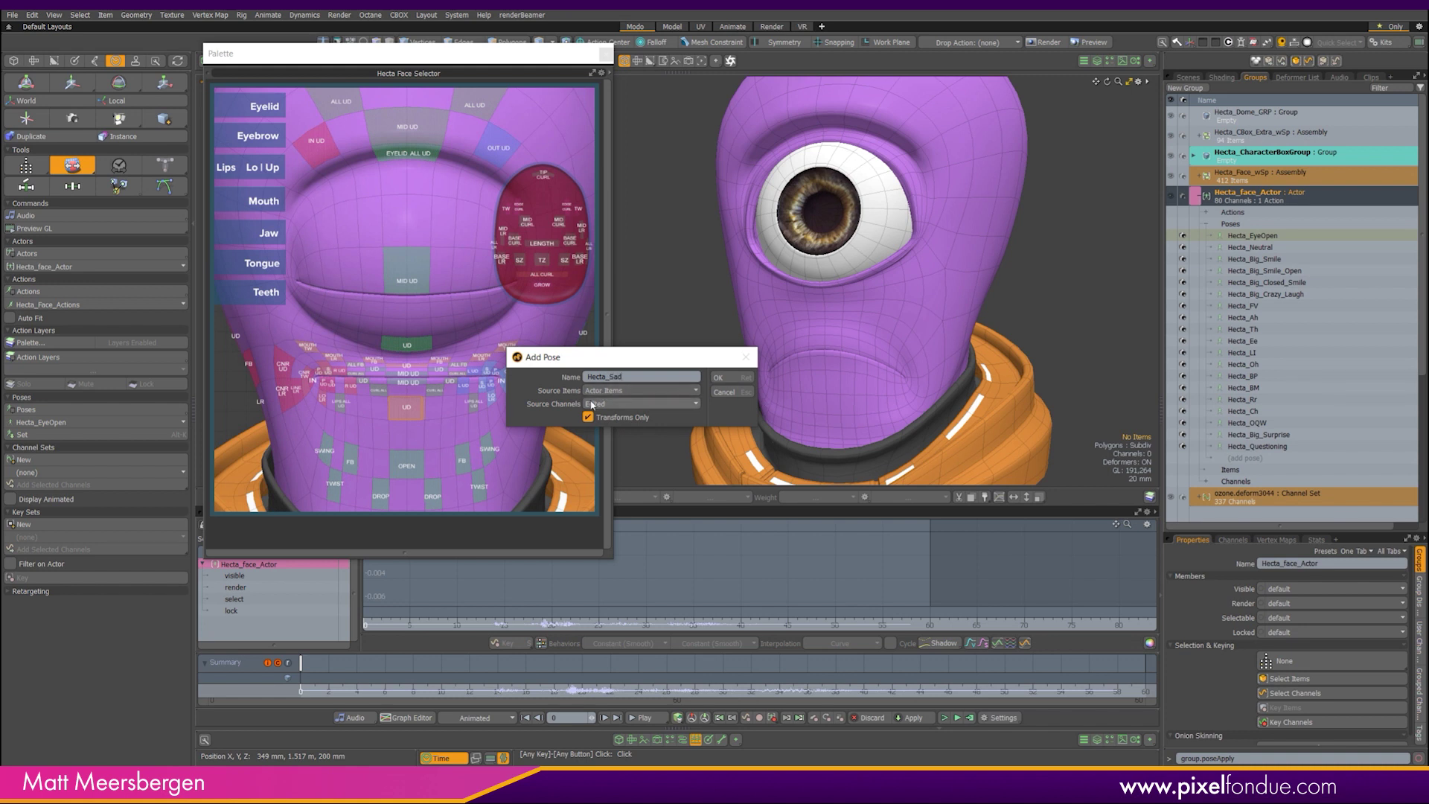
{"action": "left_click", "coordinate": [599, 404]}
{"action": "left_click", "coordinate": [597, 430]}
{"action": "left_click", "coordinate": [589, 417]}
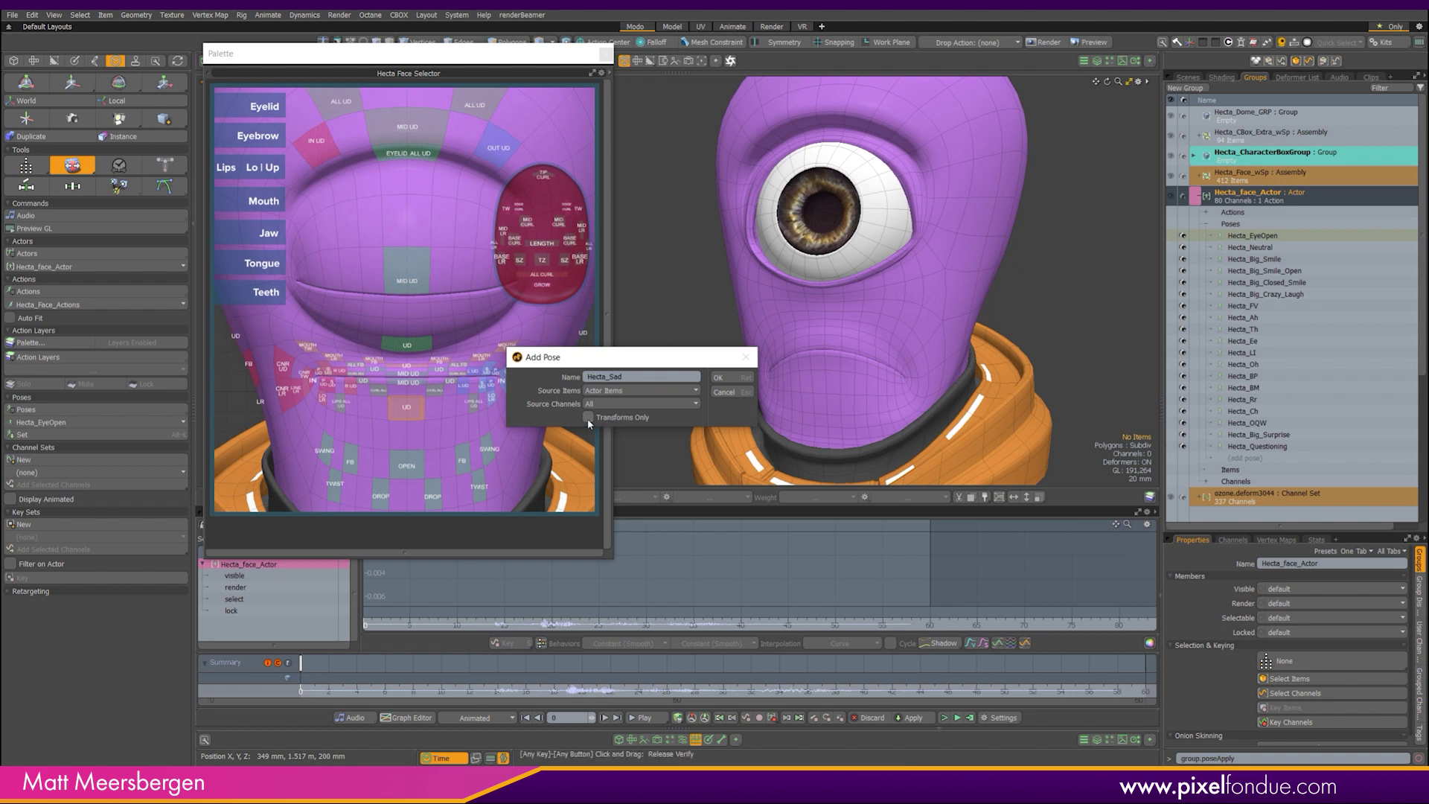
{"action": "left_click", "coordinate": [728, 381]}
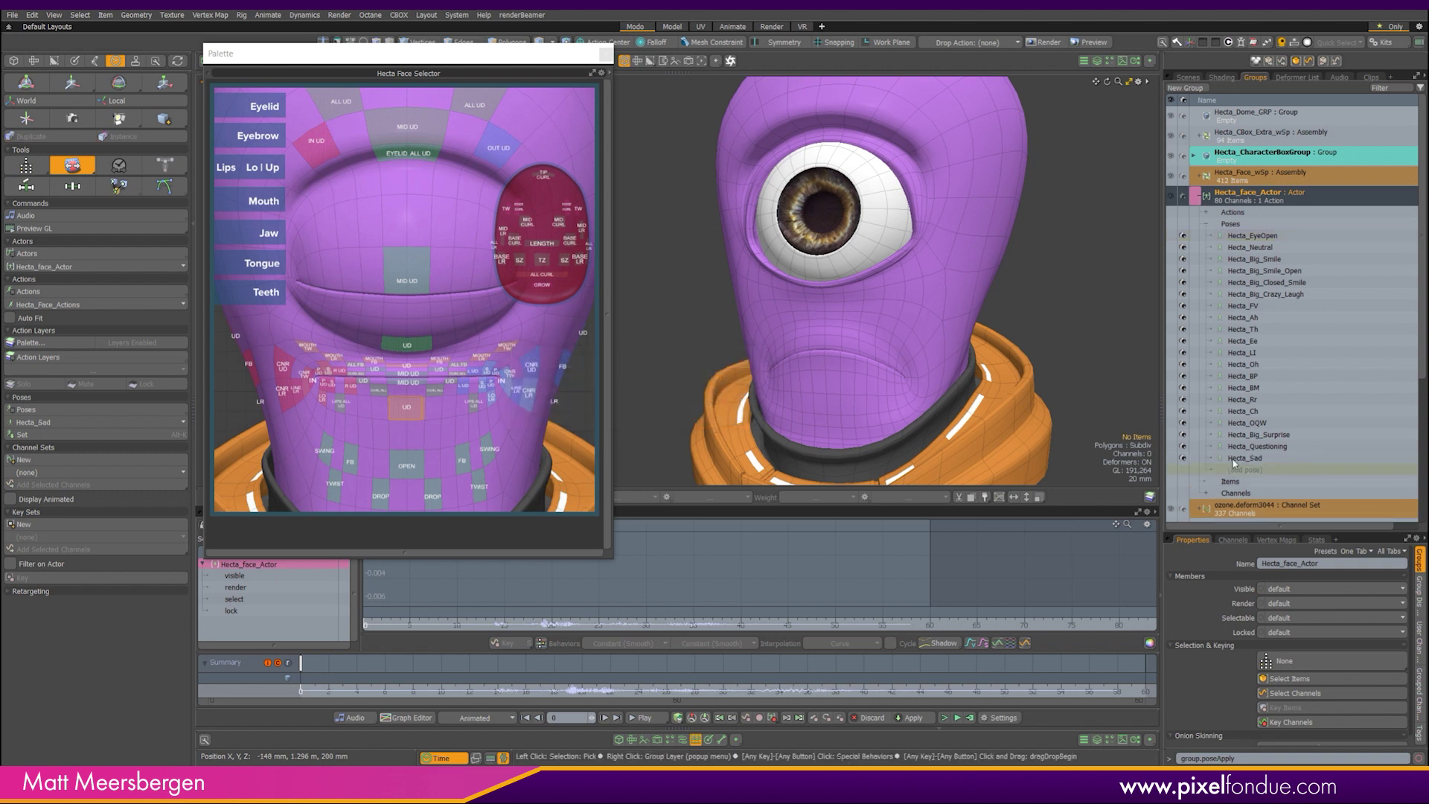
Apply Hecta_Neutral, Hecta_Sad, Hecta_FV, Hecta_Ah and finally Hecta_Th in turn
{"action": "left_click", "coordinate": [1252, 253]}
{"action": "key", "text": "alt"}
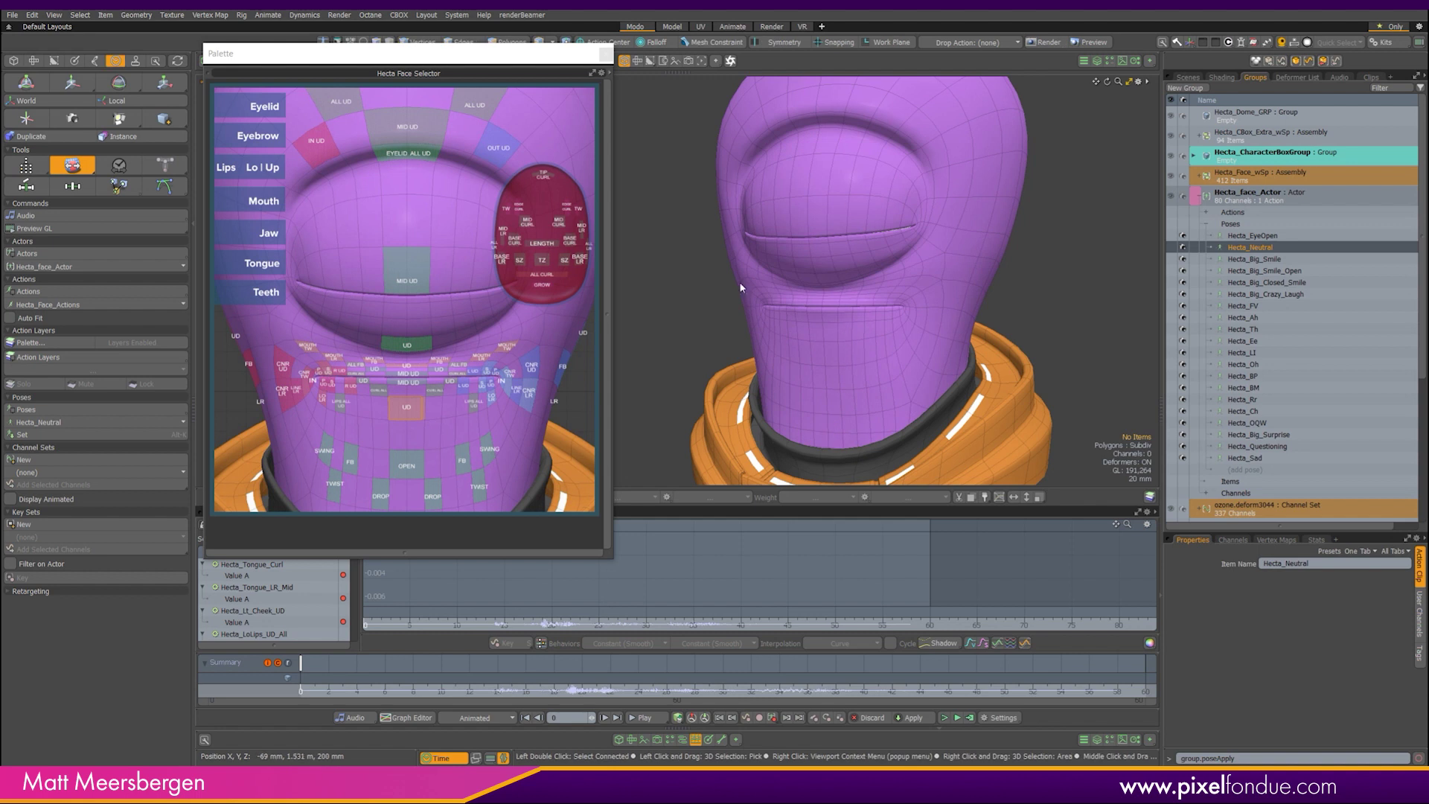
{"action": "left_click", "coordinate": [1274, 458]}
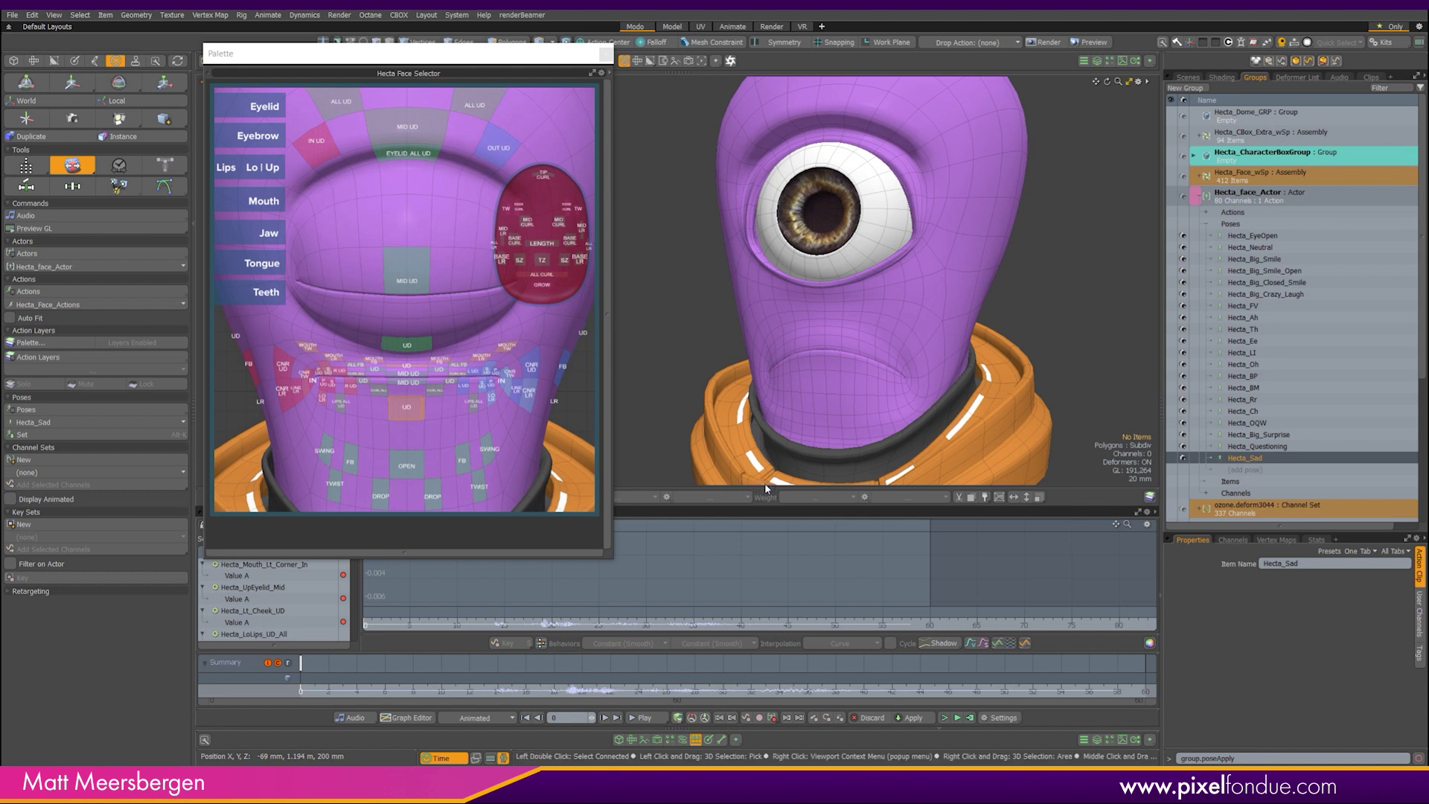
{"action": "left_click", "coordinate": [1268, 306]}
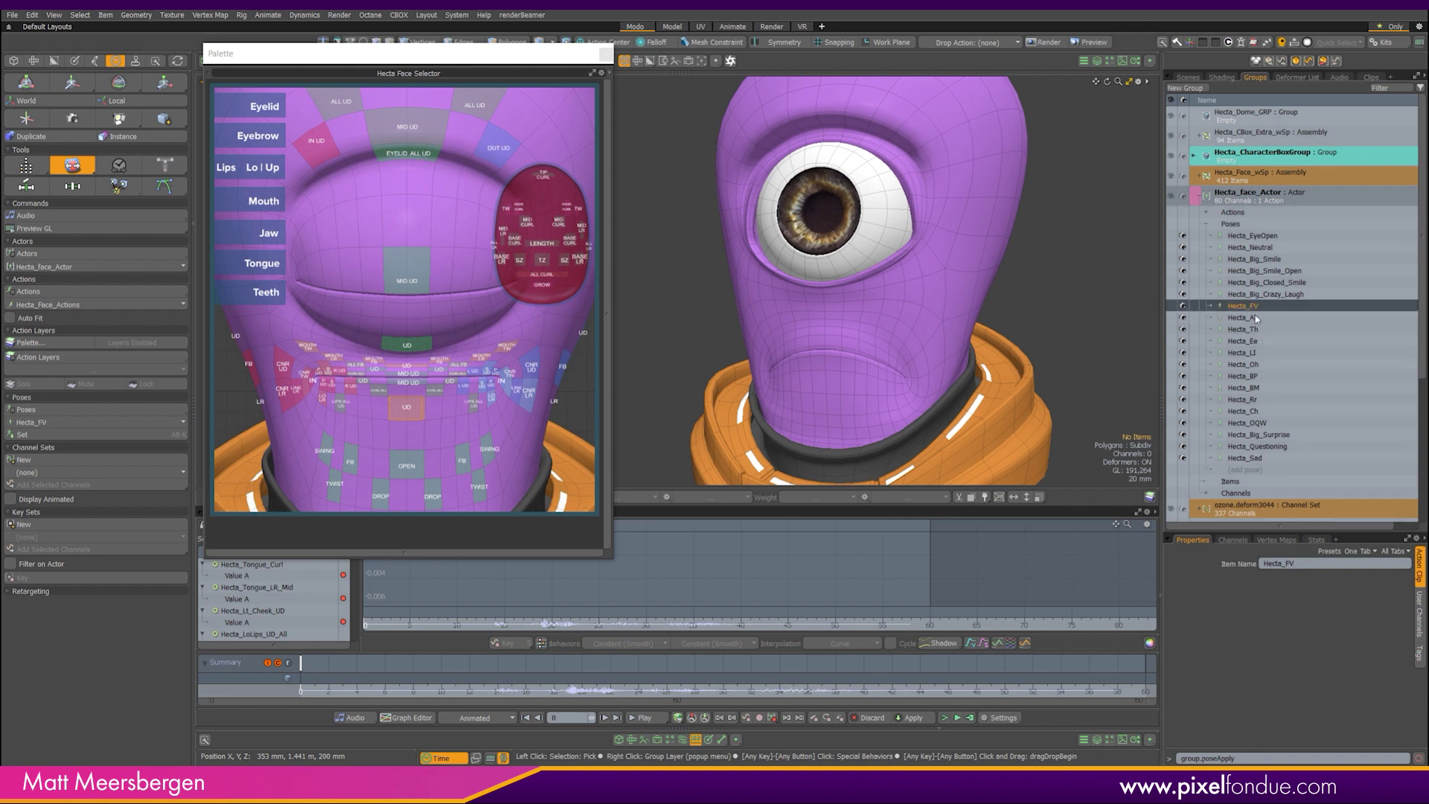
{"action": "left_click", "coordinate": [1257, 318]}
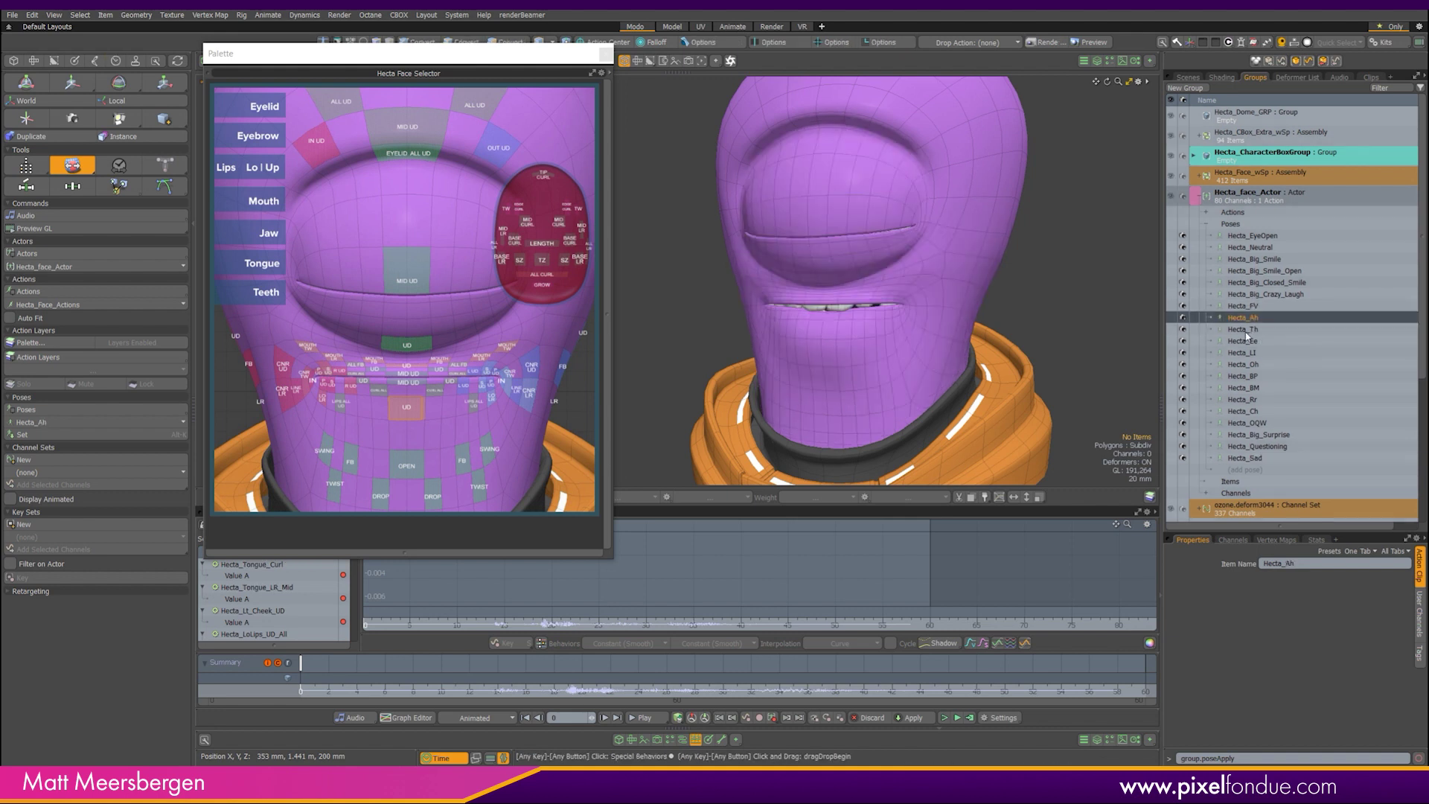
{"action": "left_click", "coordinate": [1263, 329]}
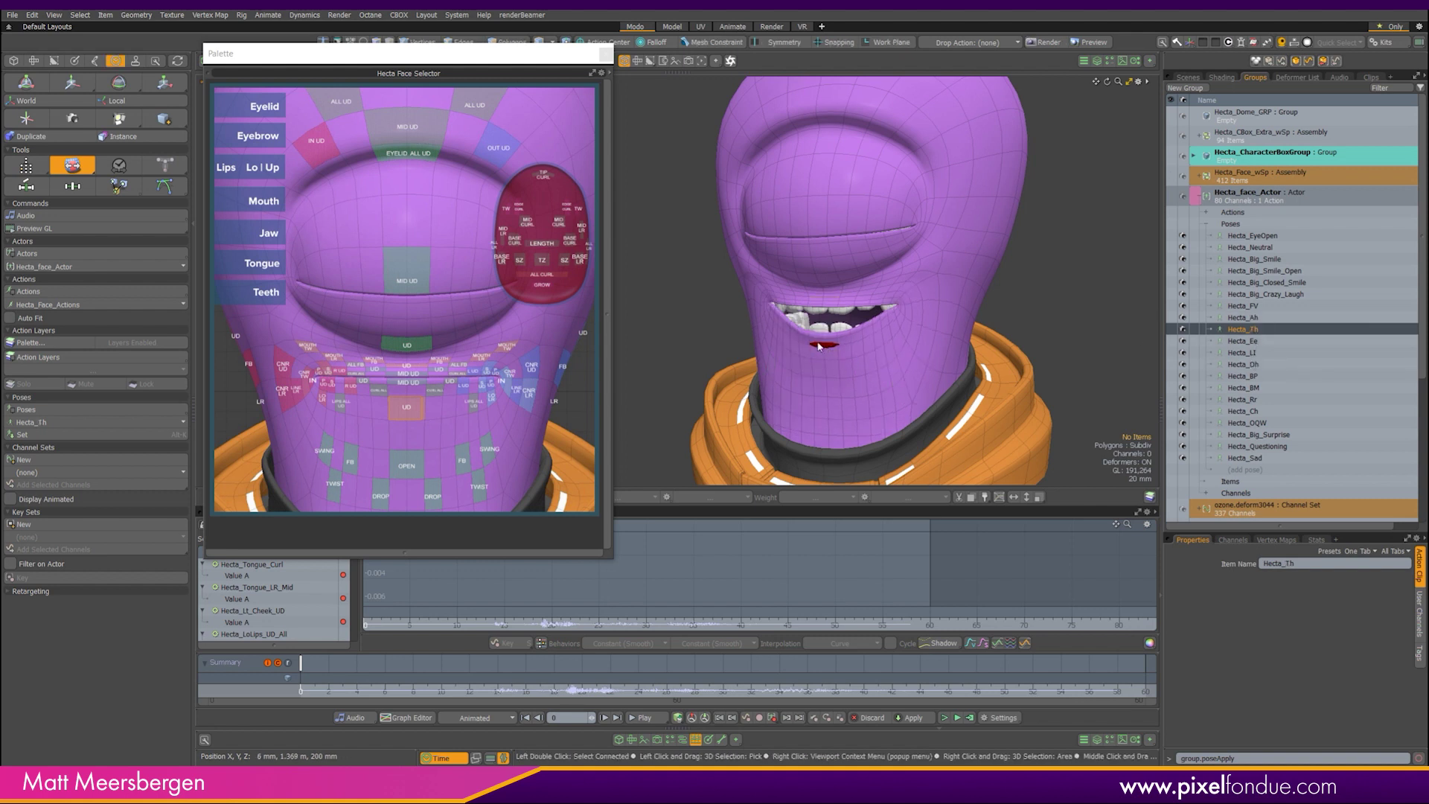
Retract the tongue with the LENGTH control, then select the MID CURL control
{"action": "mouse_move", "coordinate": [804, 346]}
{"action": "left_mouse_down", "text": "alt"}
{"action": "mouse_move", "coordinate": [877, 325]}
{"action": "mouse_move", "coordinate": [983, 335]}
{"action": "left_mouse_up", "text": "alt"}
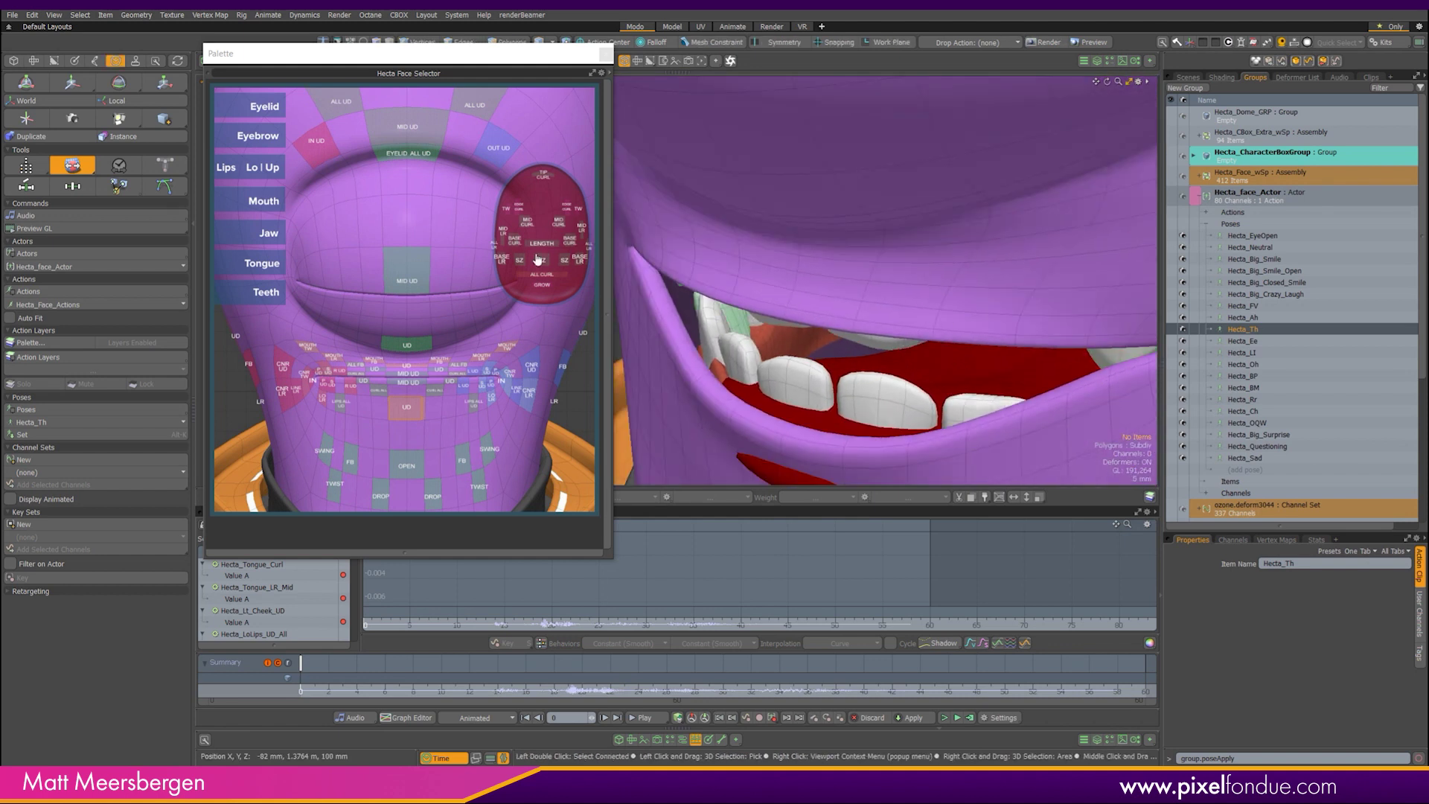
{"action": "left_click", "coordinate": [543, 245]}
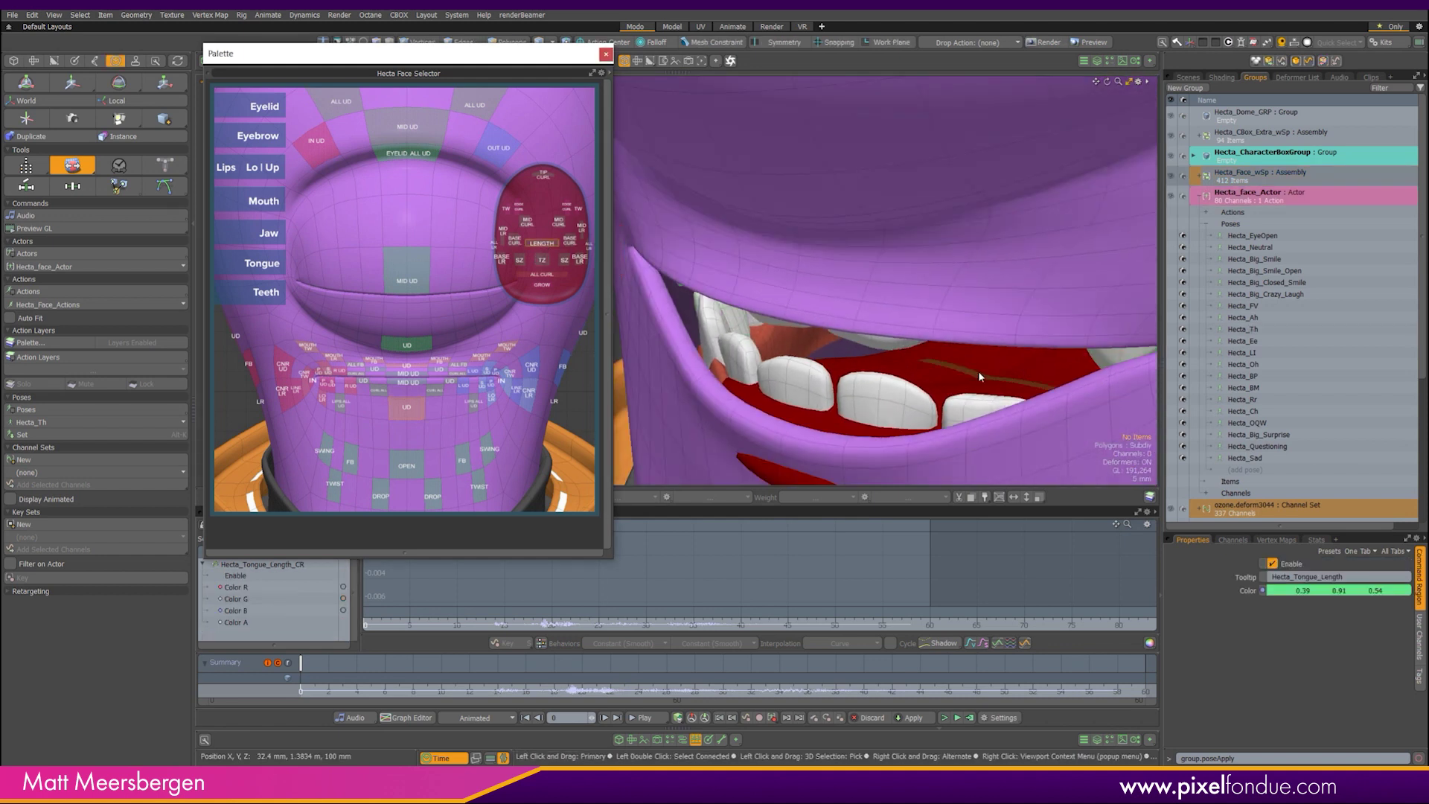
{"action": "middle_click_drag", "start_coordinate": [975, 370], "coordinate": [938, 371]}
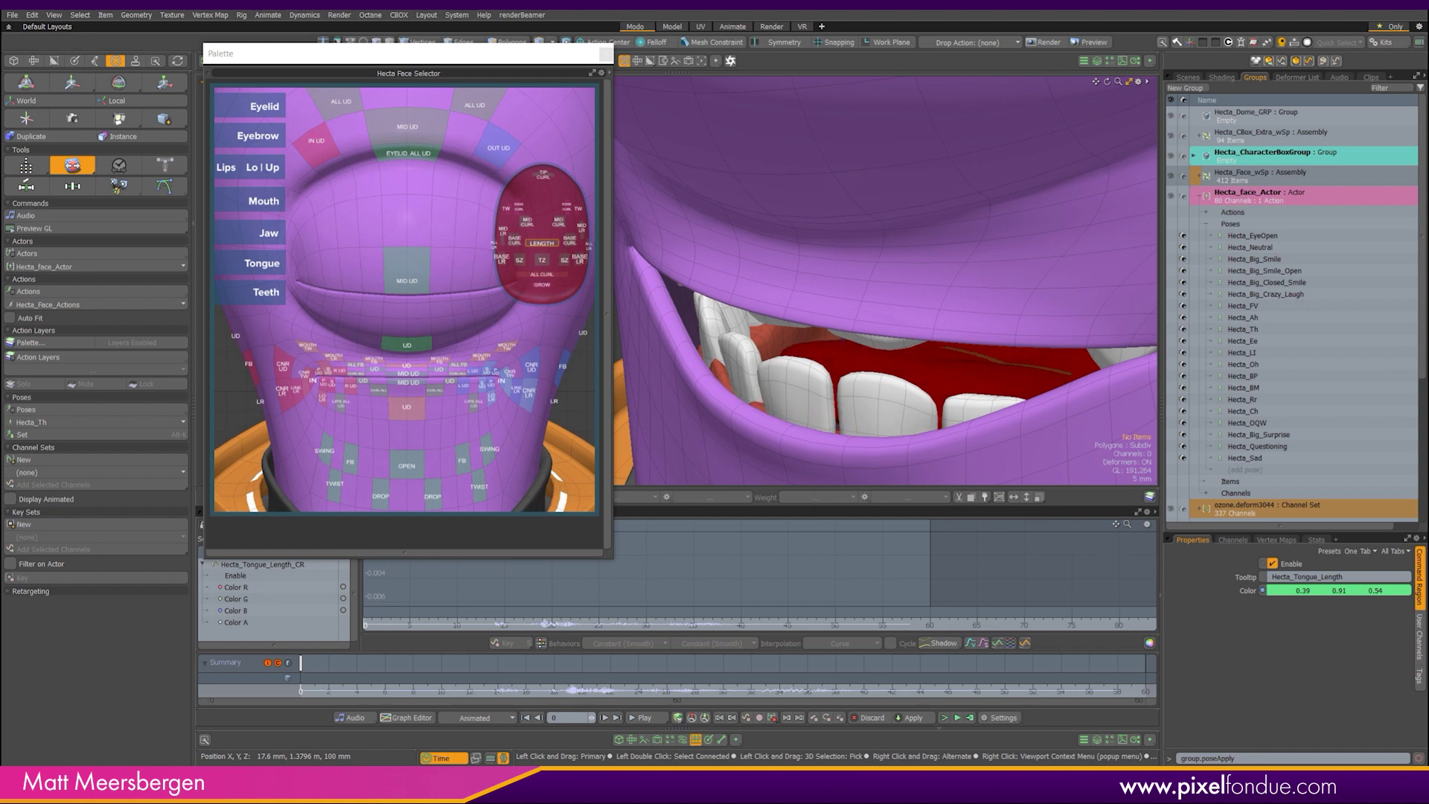
{"action": "left_click", "coordinate": [560, 224]}
{"action": "right_click", "coordinate": [1051, 367]}
{"action": "key", "text": "Escape"}
{"action": "left_click_drag", "start_coordinate": [1045, 365], "coordinate": [983, 335], "text": "alt+shift"}
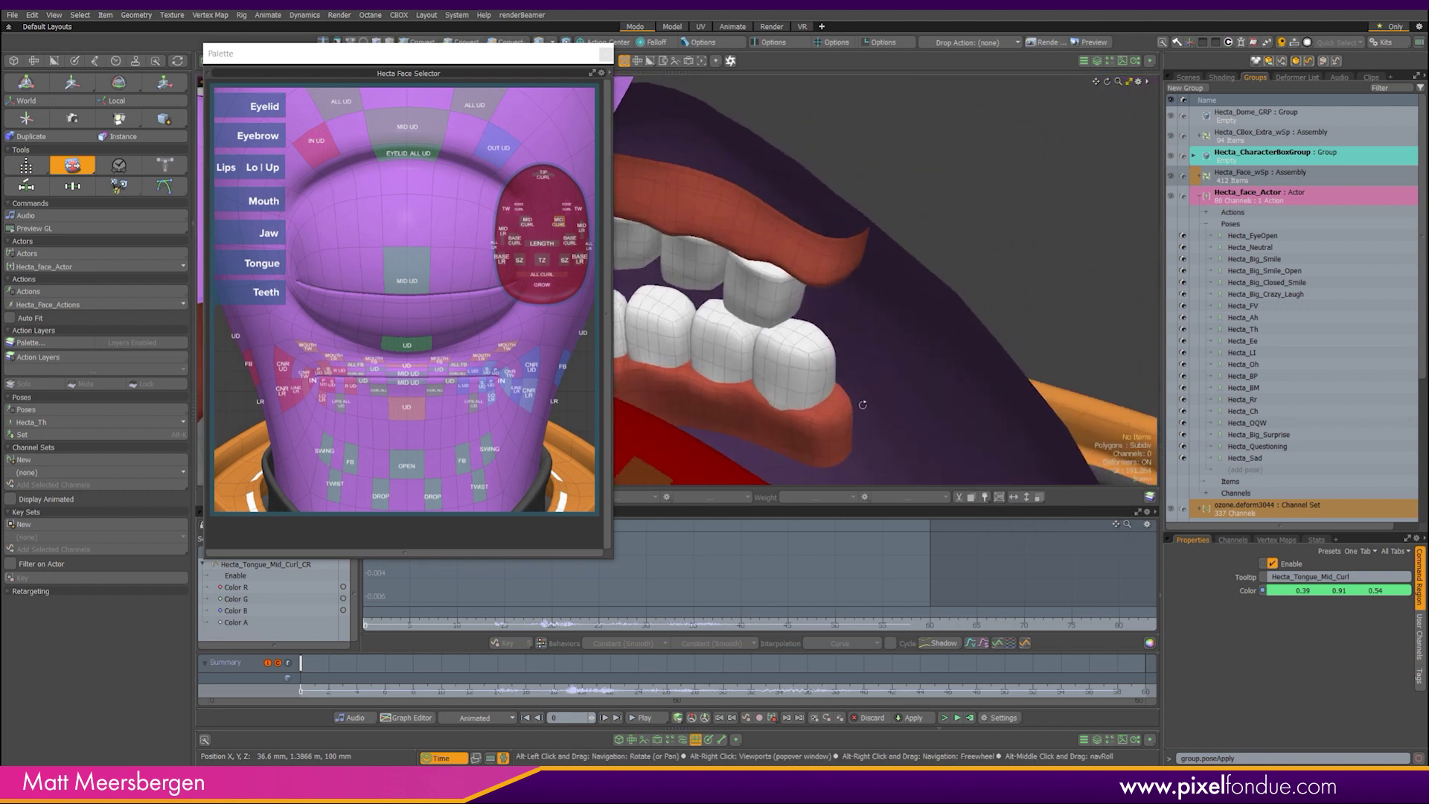
{"action": "mouse_move", "coordinate": [875, 288]}
{"action": "left_mouse_down", "text": "alt+shift"}
{"action": "mouse_move", "coordinate": [824, 242]}
{"action": "mouse_move", "coordinate": [790, 447]}
{"action": "left_mouse_up", "text": "alt+shift"}
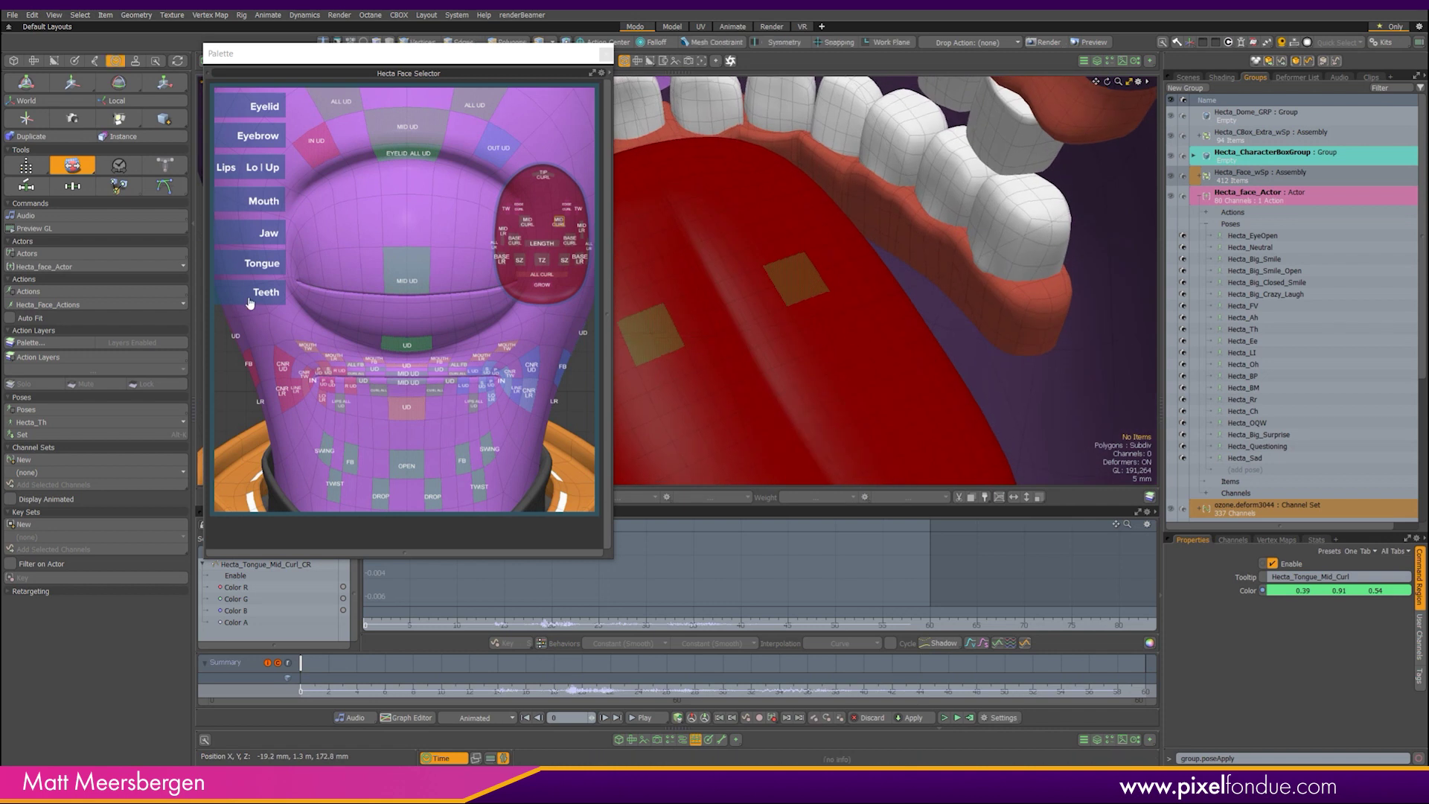
Set the Tongue channel keys to 0.0 in the Graph Editor, then apply Hecta_Oh
{"action": "left_click", "coordinate": [256, 265]}
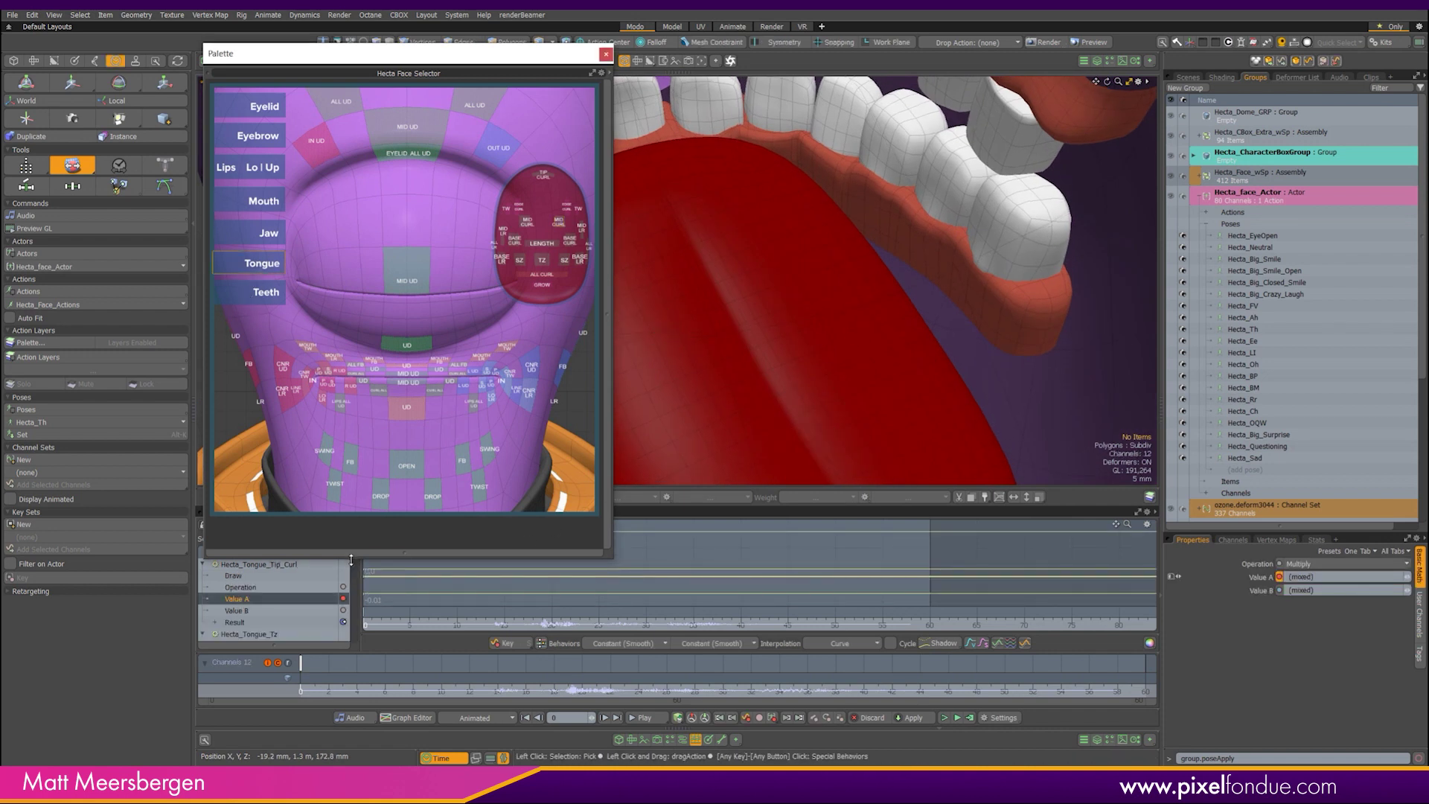
{"action": "left_click_drag", "start_coordinate": [350, 560], "coordinate": [354, 463]}
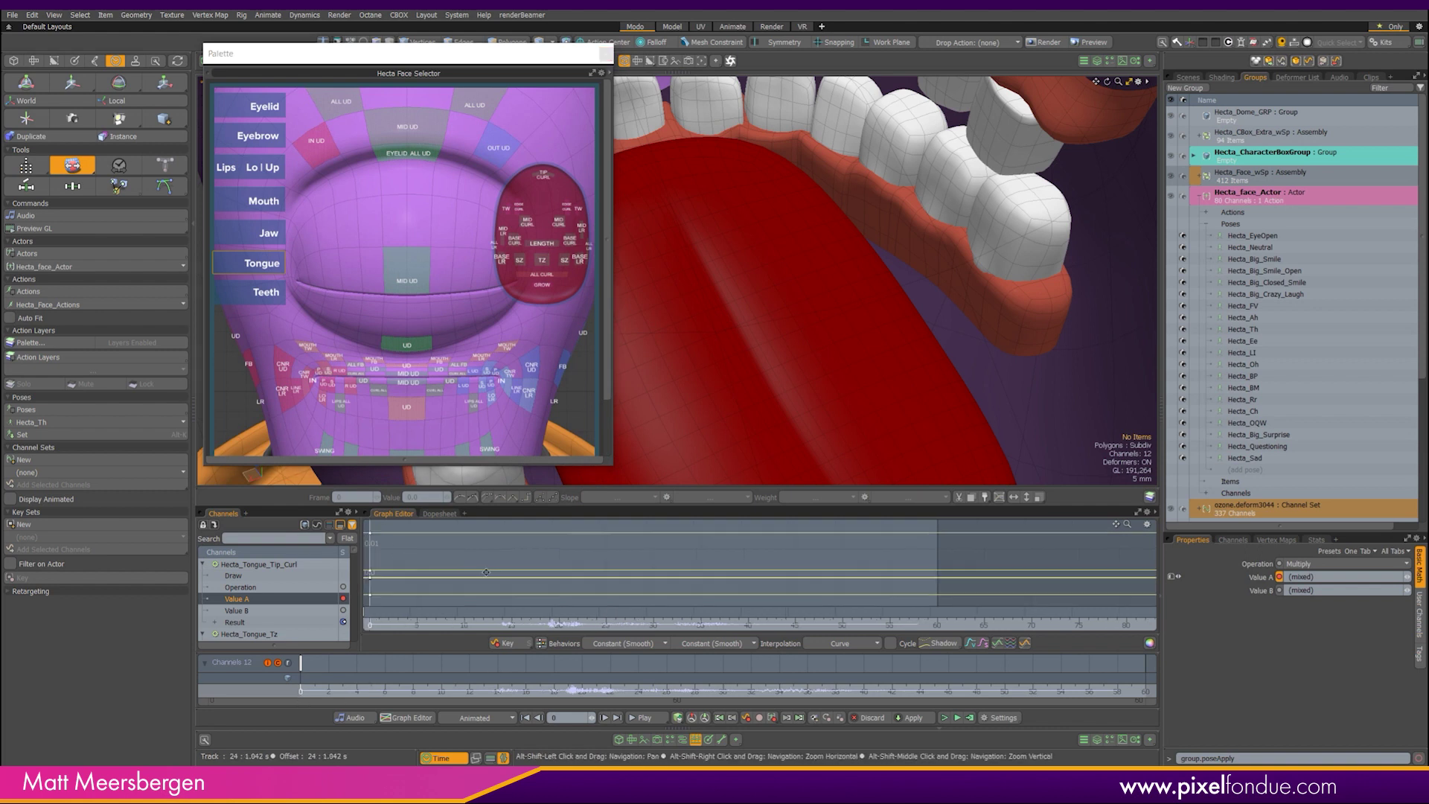
{"action": "key", "text": "a"}
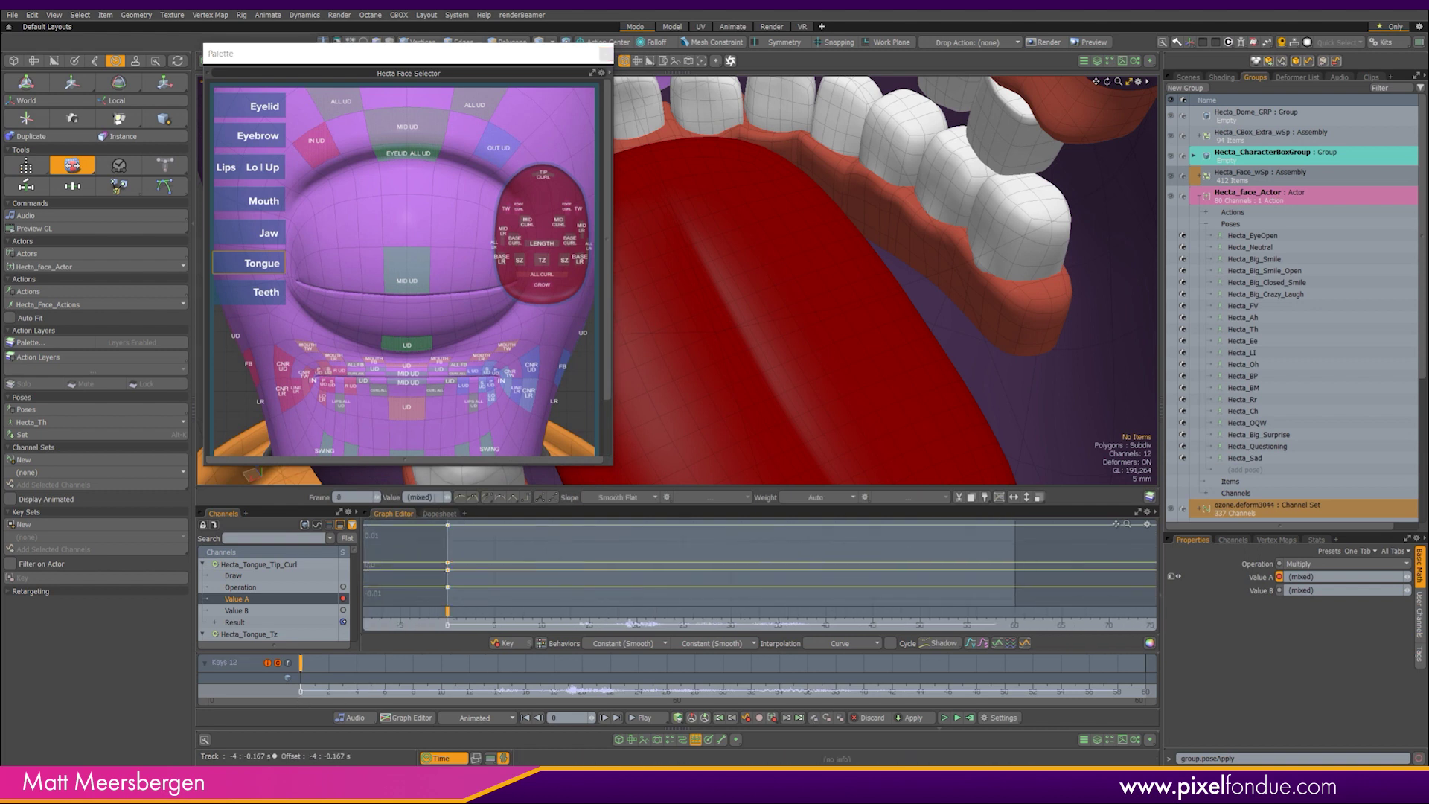
{"action": "mouse_move", "coordinate": [782, 336]}
{"action": "left_mouse_down", "text": "alt"}
{"action": "mouse_move", "coordinate": [766, 314]}
{"action": "mouse_move", "coordinate": [875, 373]}
{"action": "mouse_move", "coordinate": [804, 369]}
{"action": "left_mouse_up", "text": "alt"}
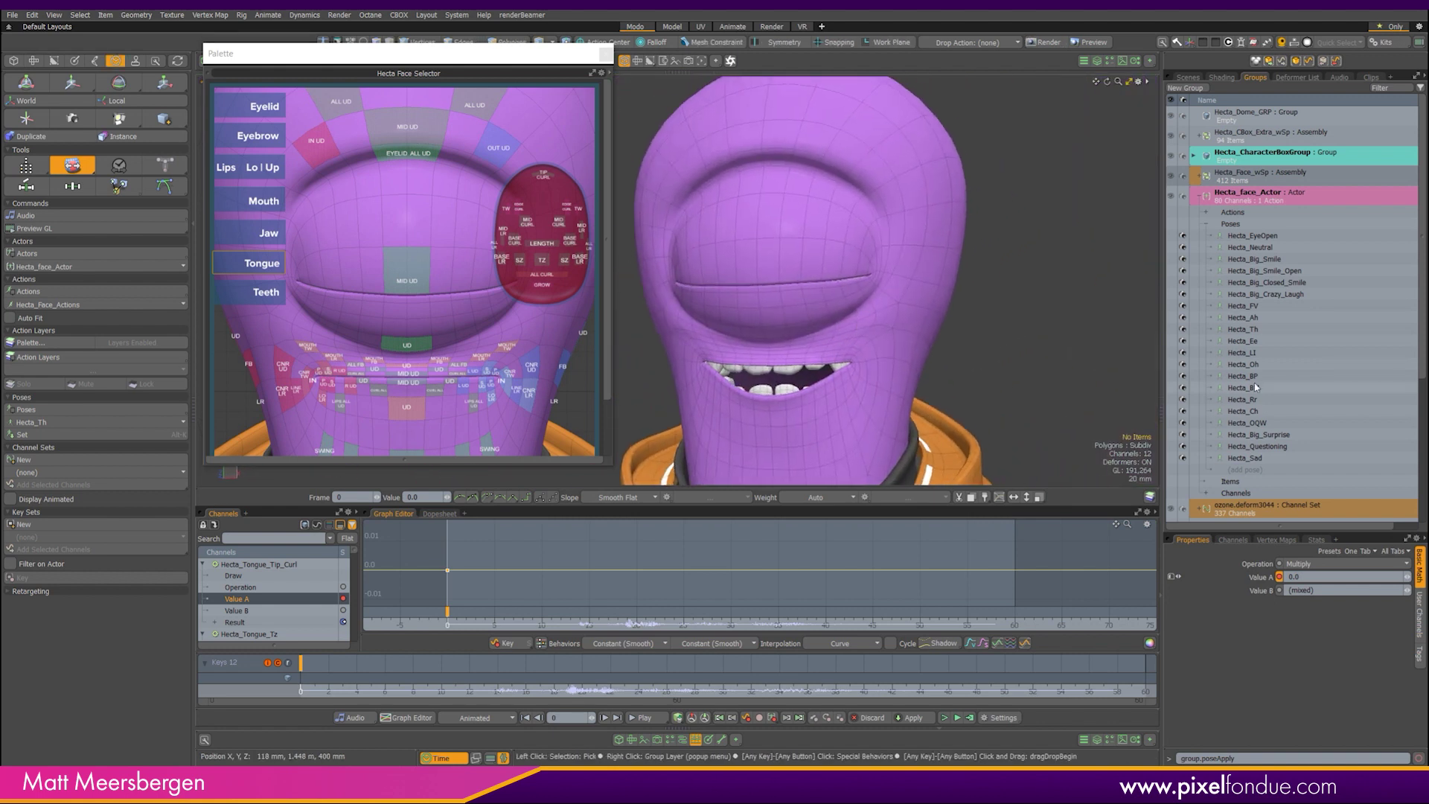
{"action": "left_click", "coordinate": [1242, 364]}
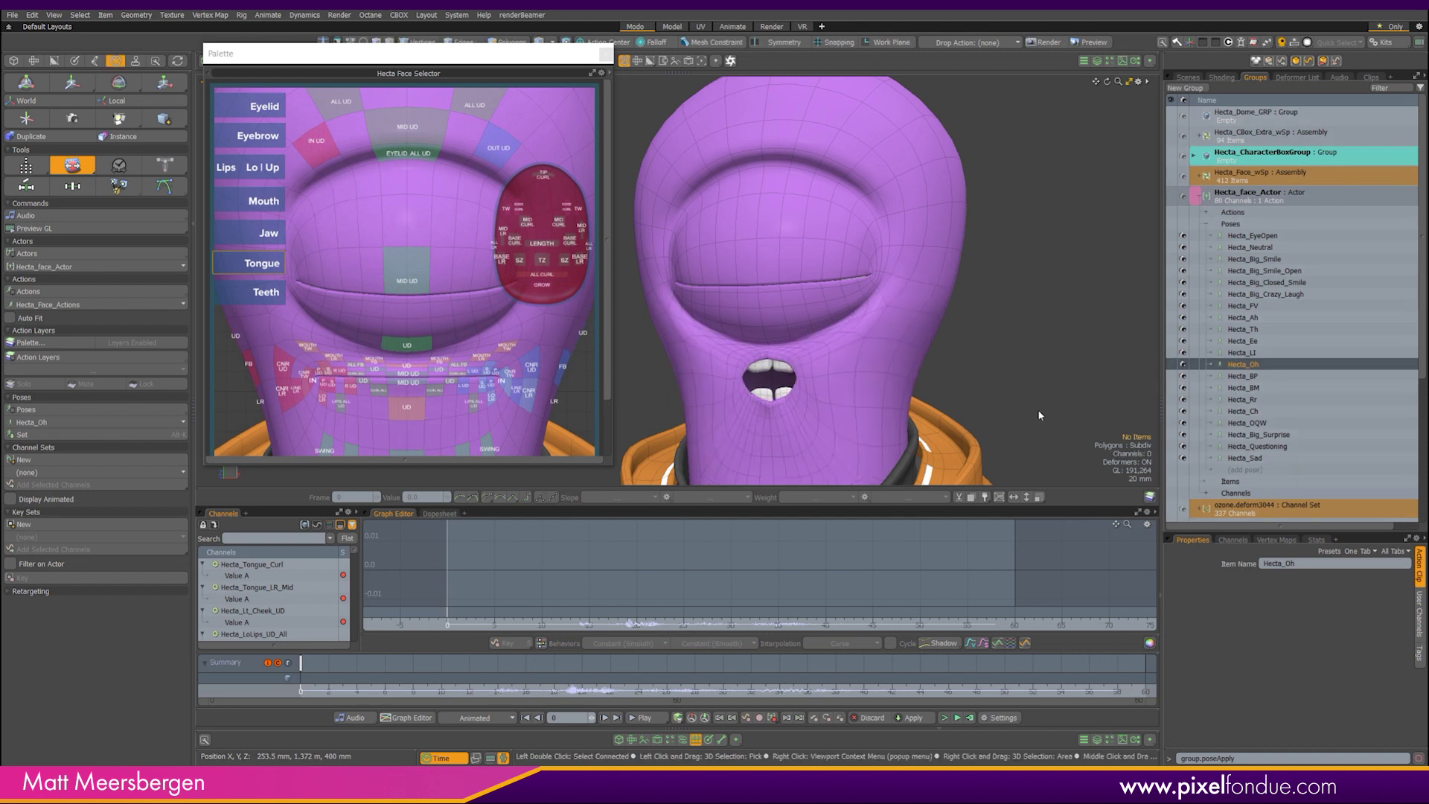
Cycle through the Hecta_BP, Hecta_BM and Hecta_Rr poses, ending on Hecta_OQW
{"action": "left_click", "coordinate": [1243, 377]}
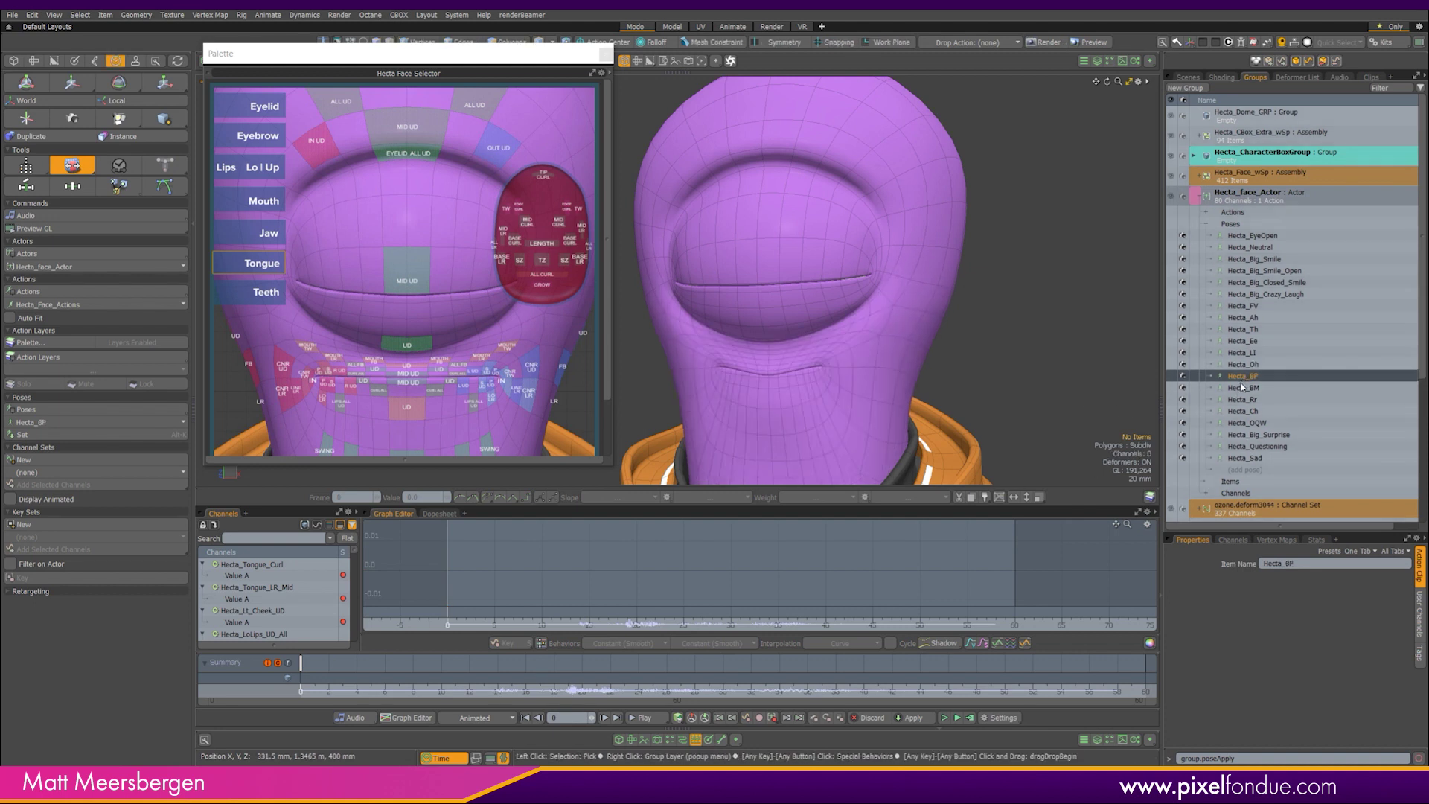
{"action": "left_click", "coordinate": [1251, 389]}
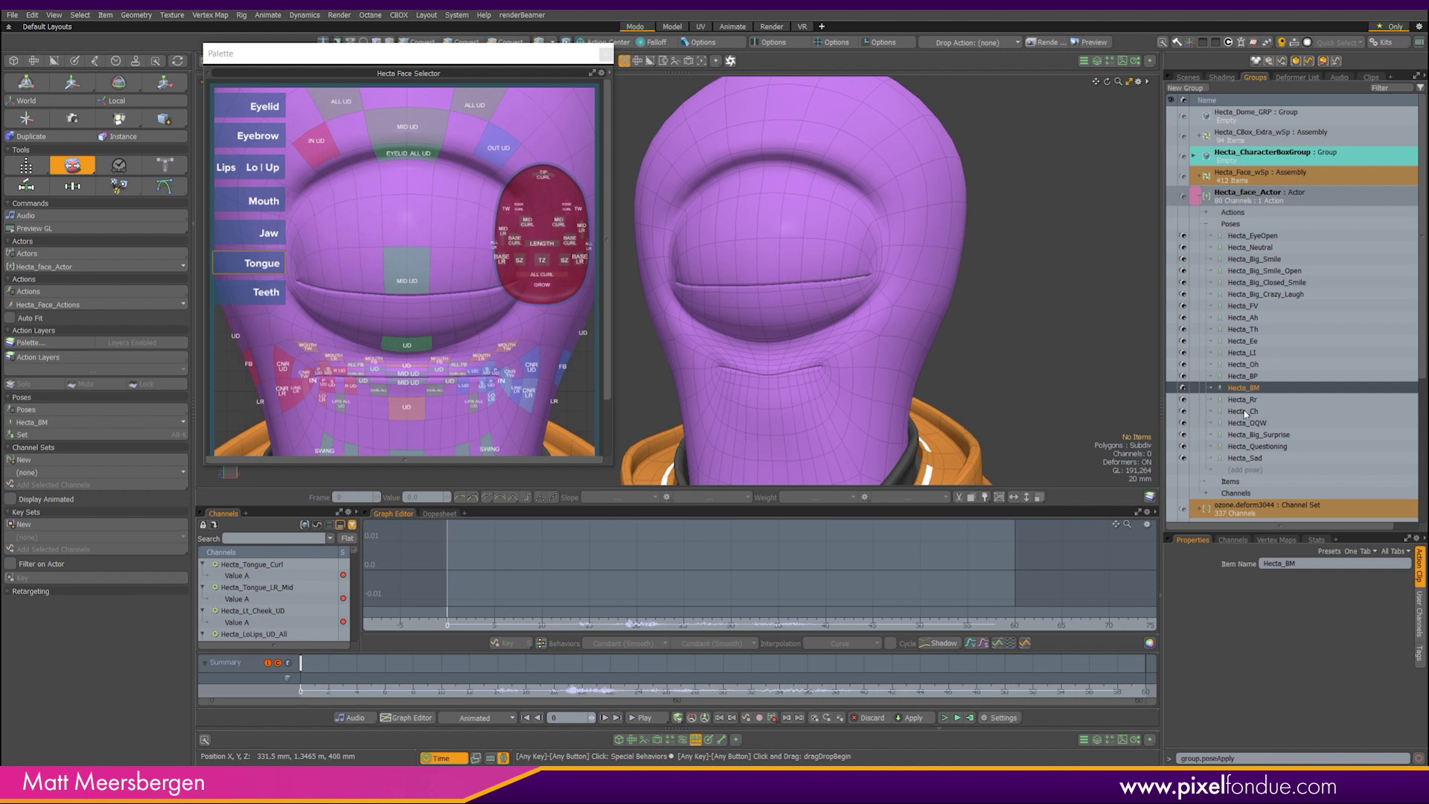
{"action": "left_click", "coordinate": [1239, 400]}
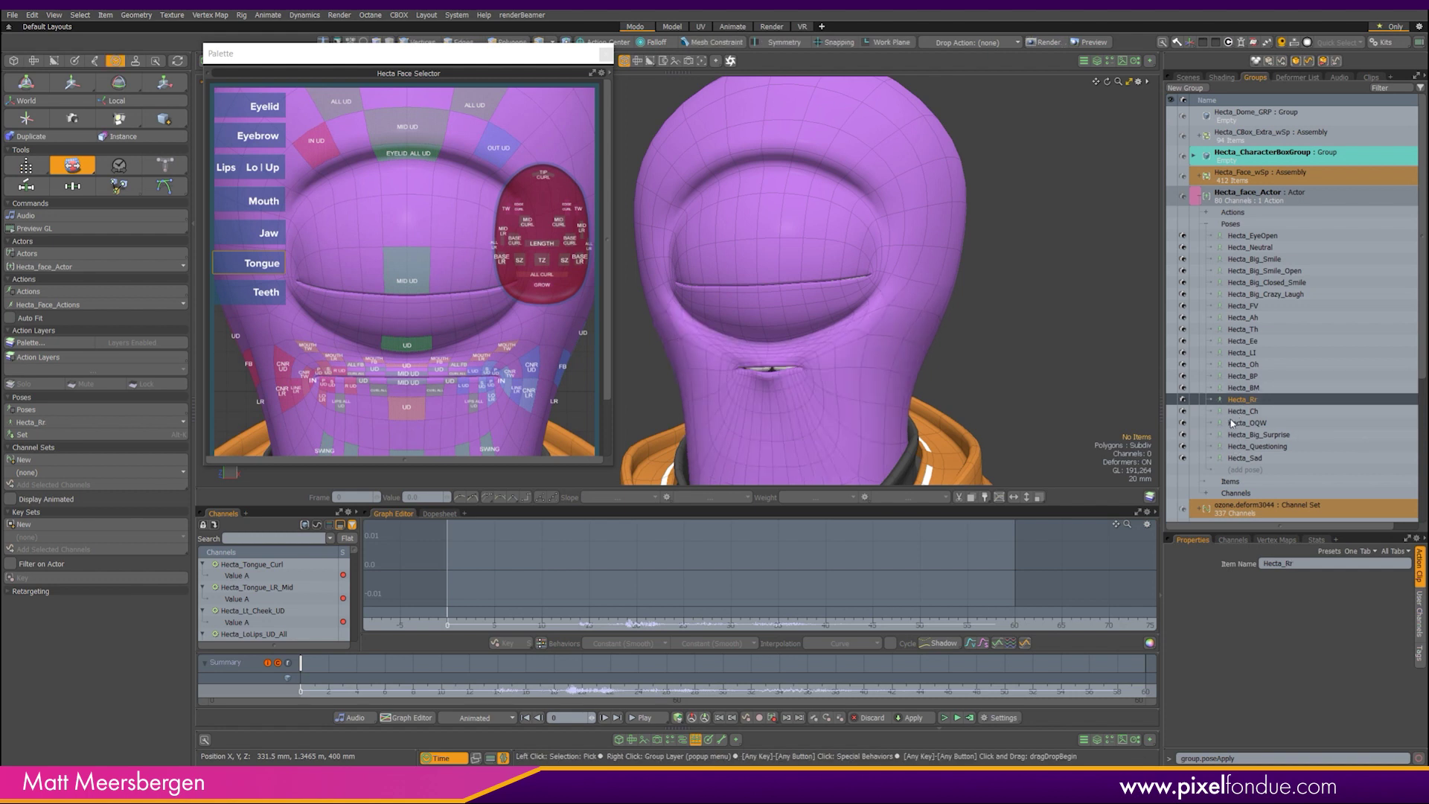
{"action": "left_click", "coordinate": [1250, 413]}
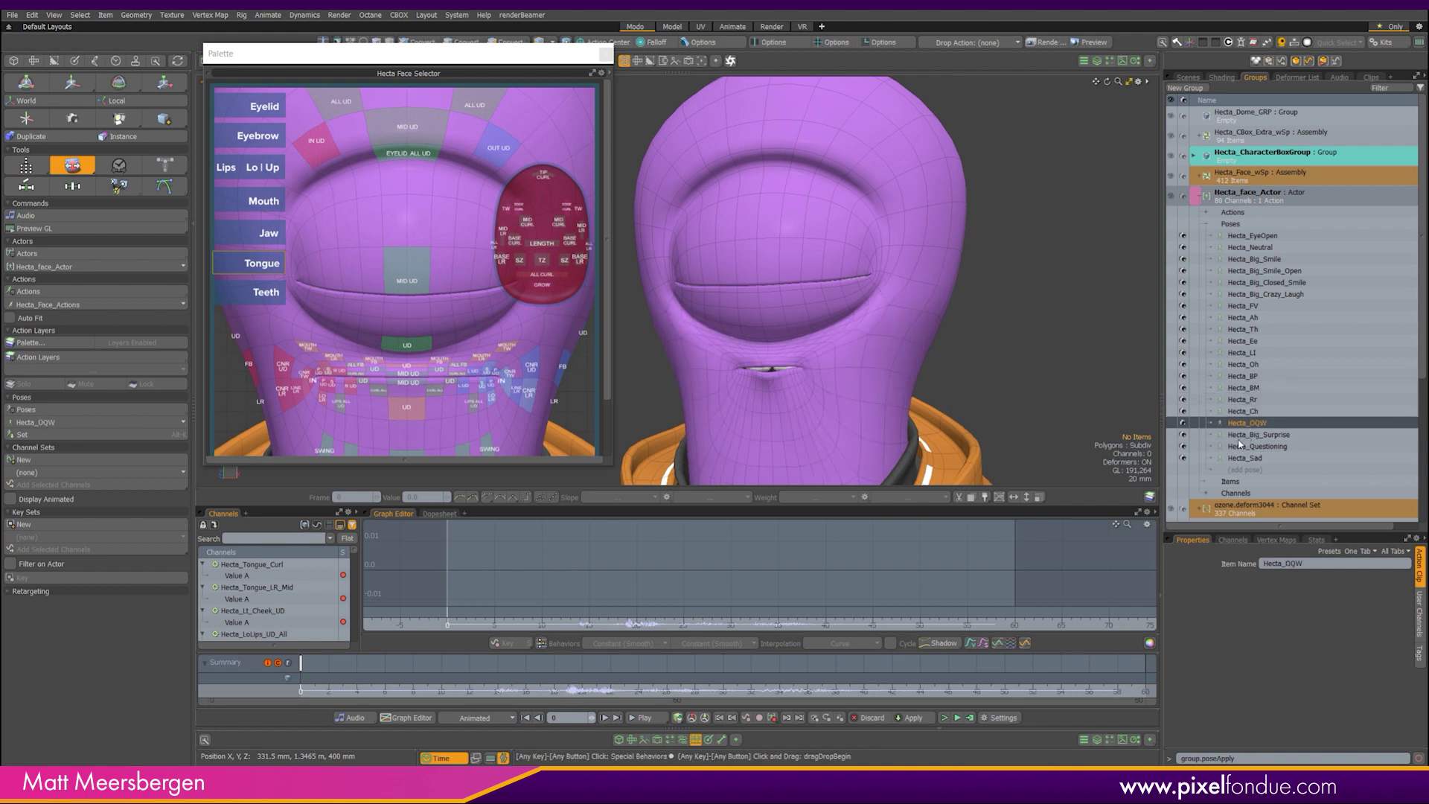
{"action": "scroll", "coordinate": [782, 369], "scroll_direction": "up", "scroll_amount": 2}
{"action": "scroll", "coordinate": [795, 350], "scroll_direction": "up", "scroll_amount": 2}
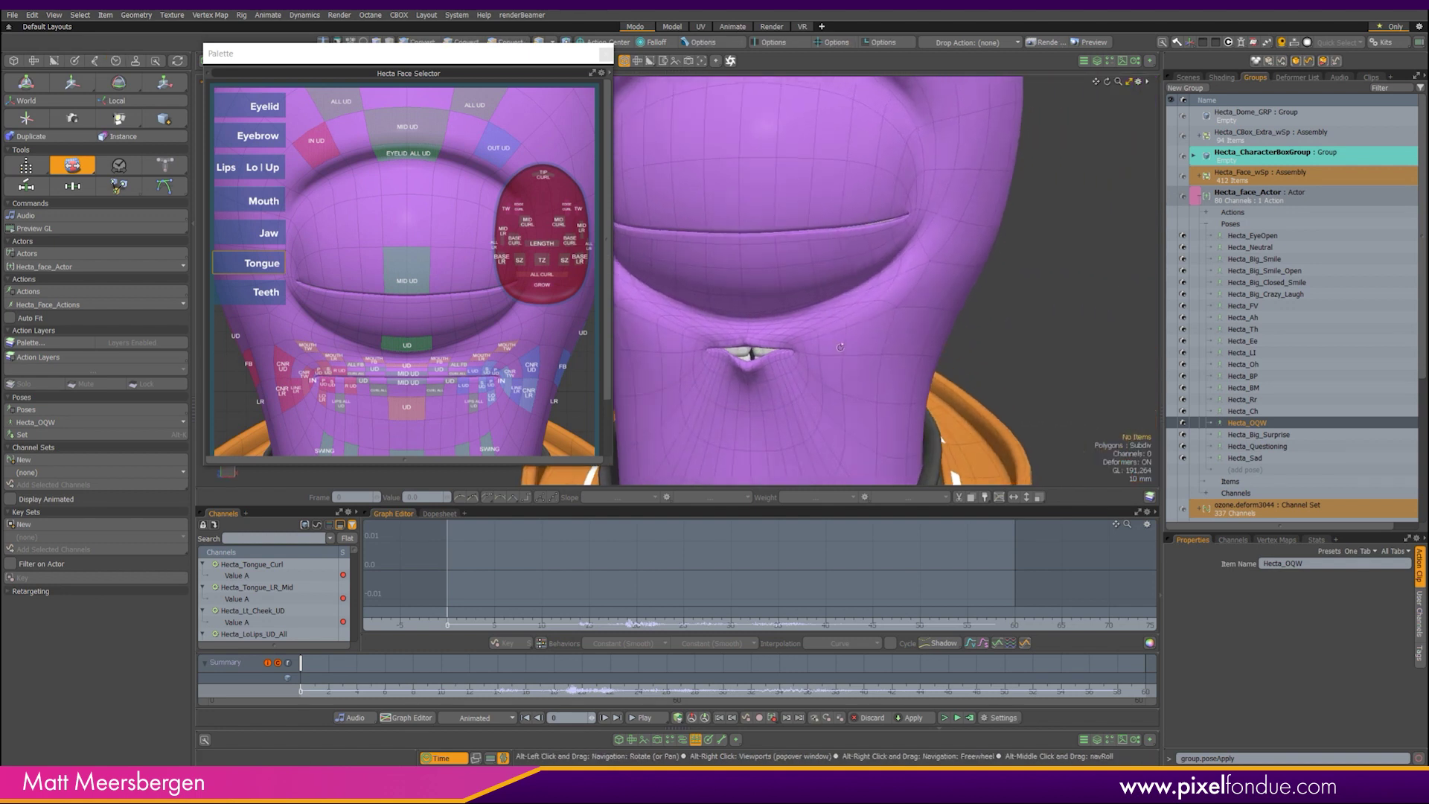
{"action": "scroll", "coordinate": [796, 350], "scroll_direction": "down", "scroll_amount": 1}
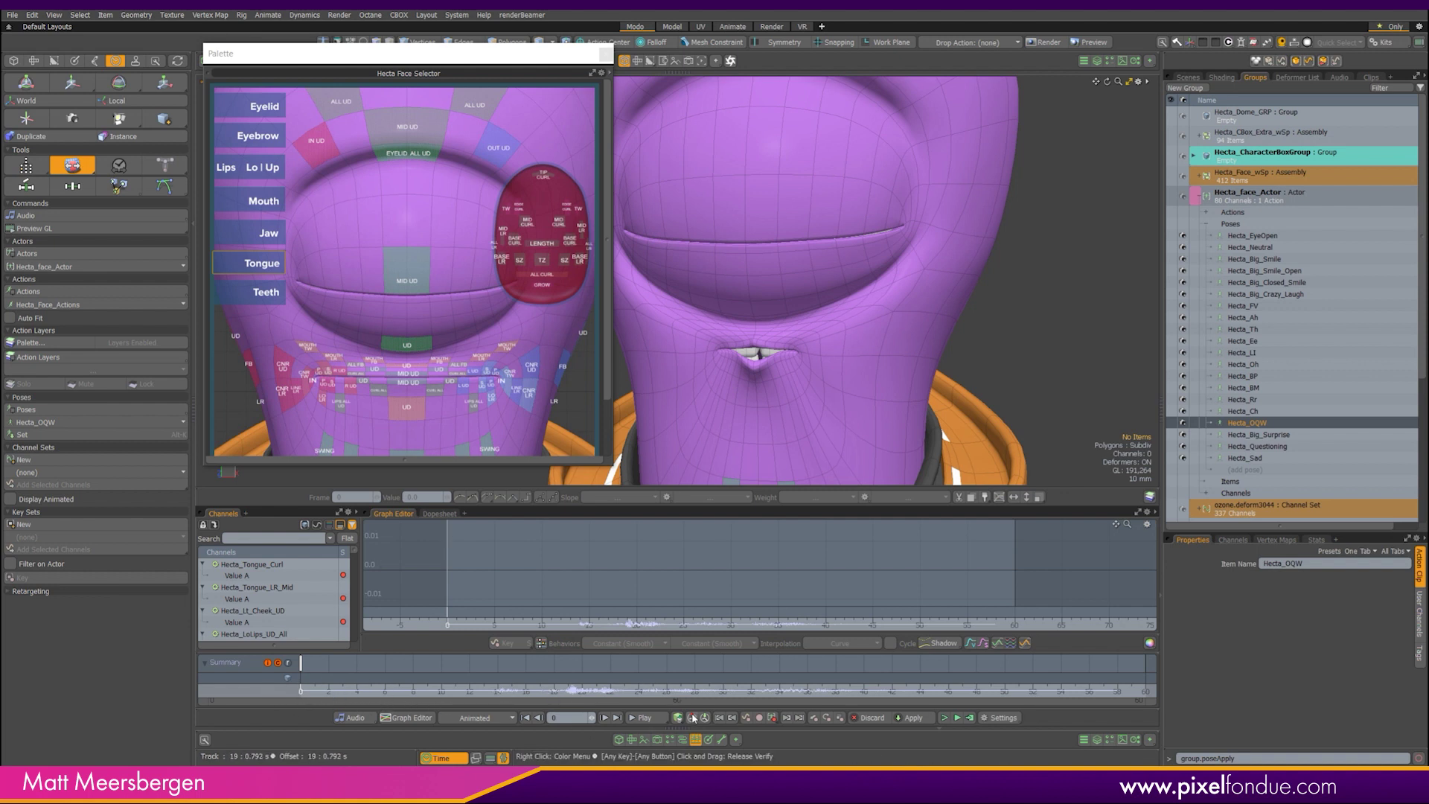
{"action": "left_click", "coordinate": [646, 723]}
{"action": "left_click", "coordinate": [647, 721]}
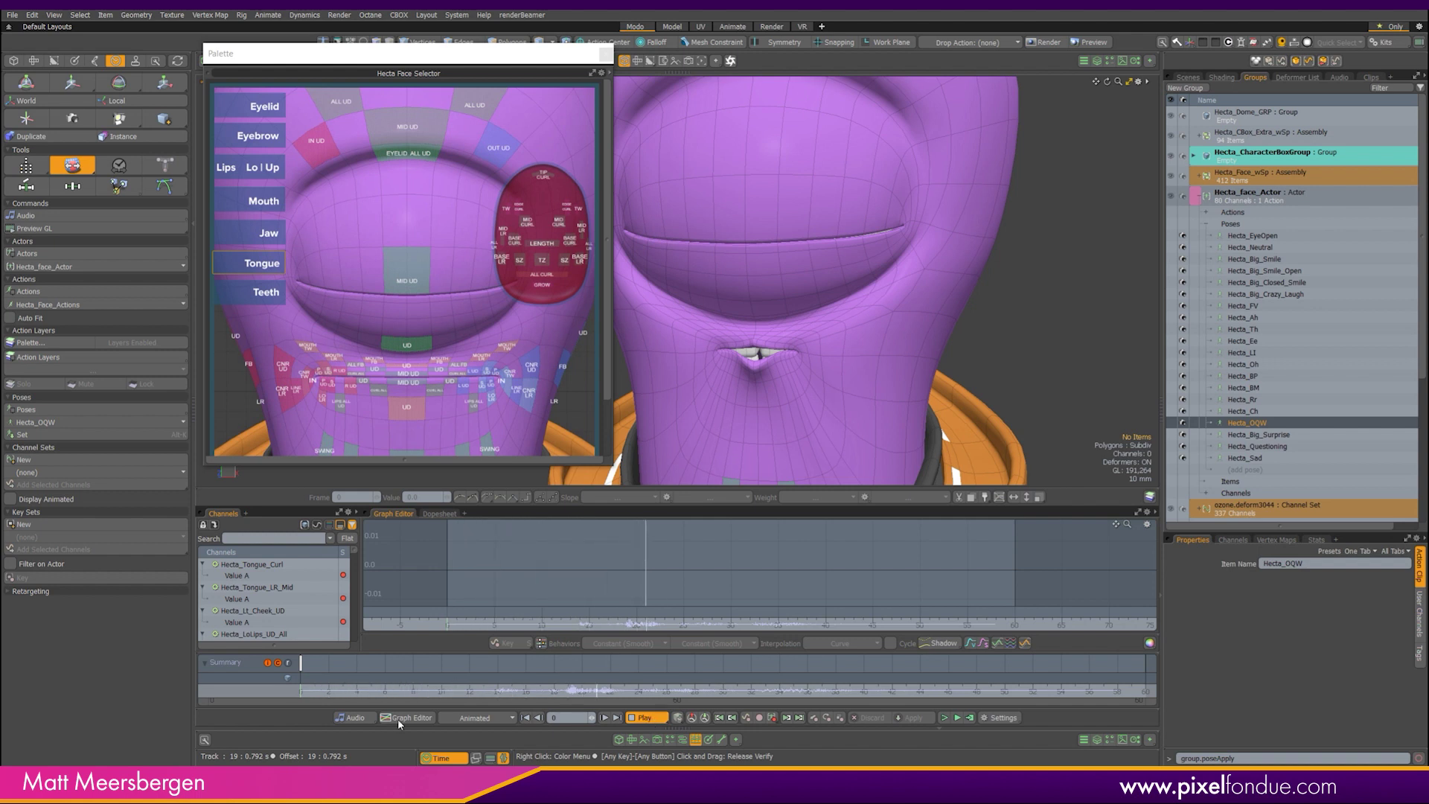
{"action": "left_click", "coordinate": [354, 719]}
{"action": "left_click", "coordinate": [368, 599]}
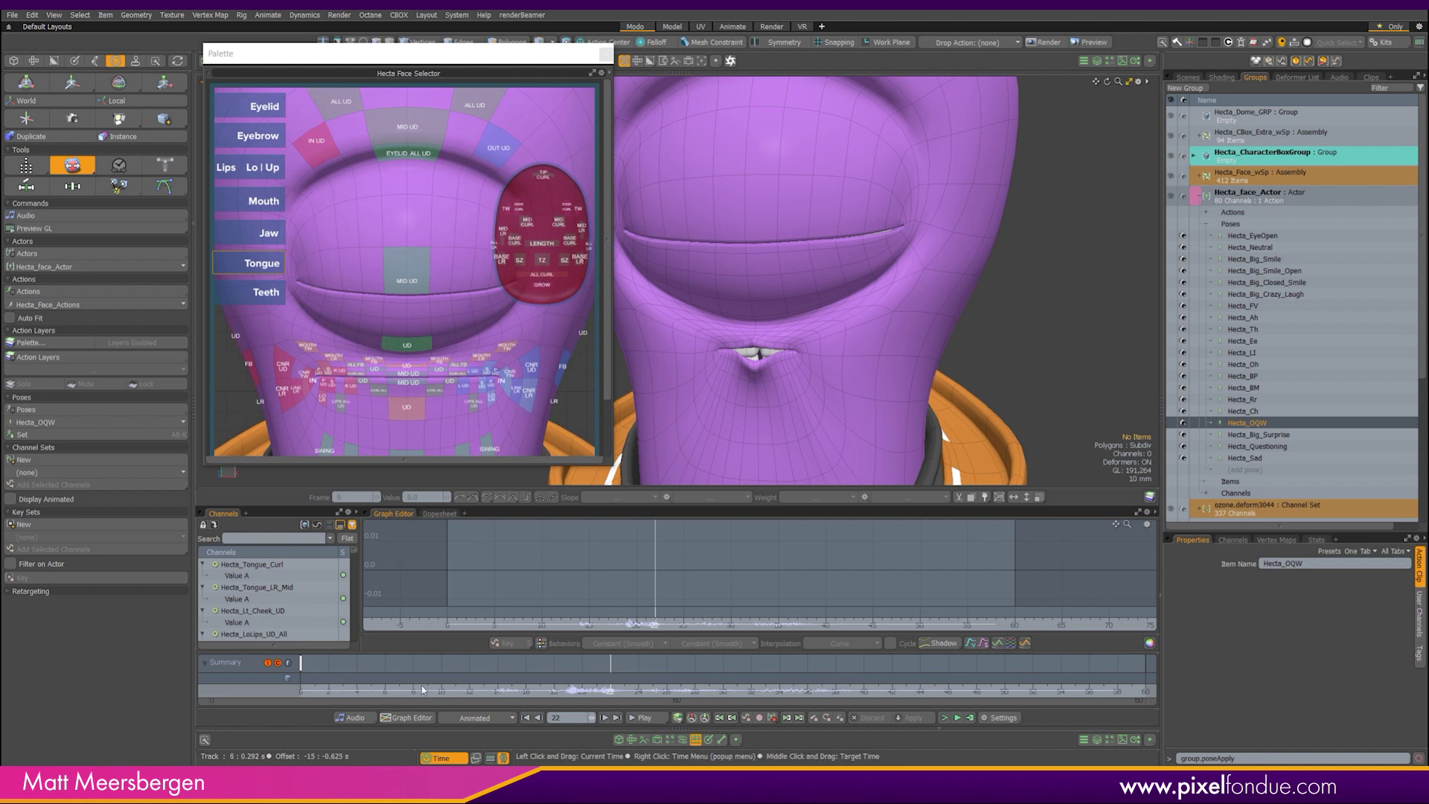
{"action": "left_click_drag", "start_coordinate": [656, 614], "coordinate": [740, 614]}
{"action": "left_click_drag", "start_coordinate": [741, 614], "coordinate": [447, 614]}
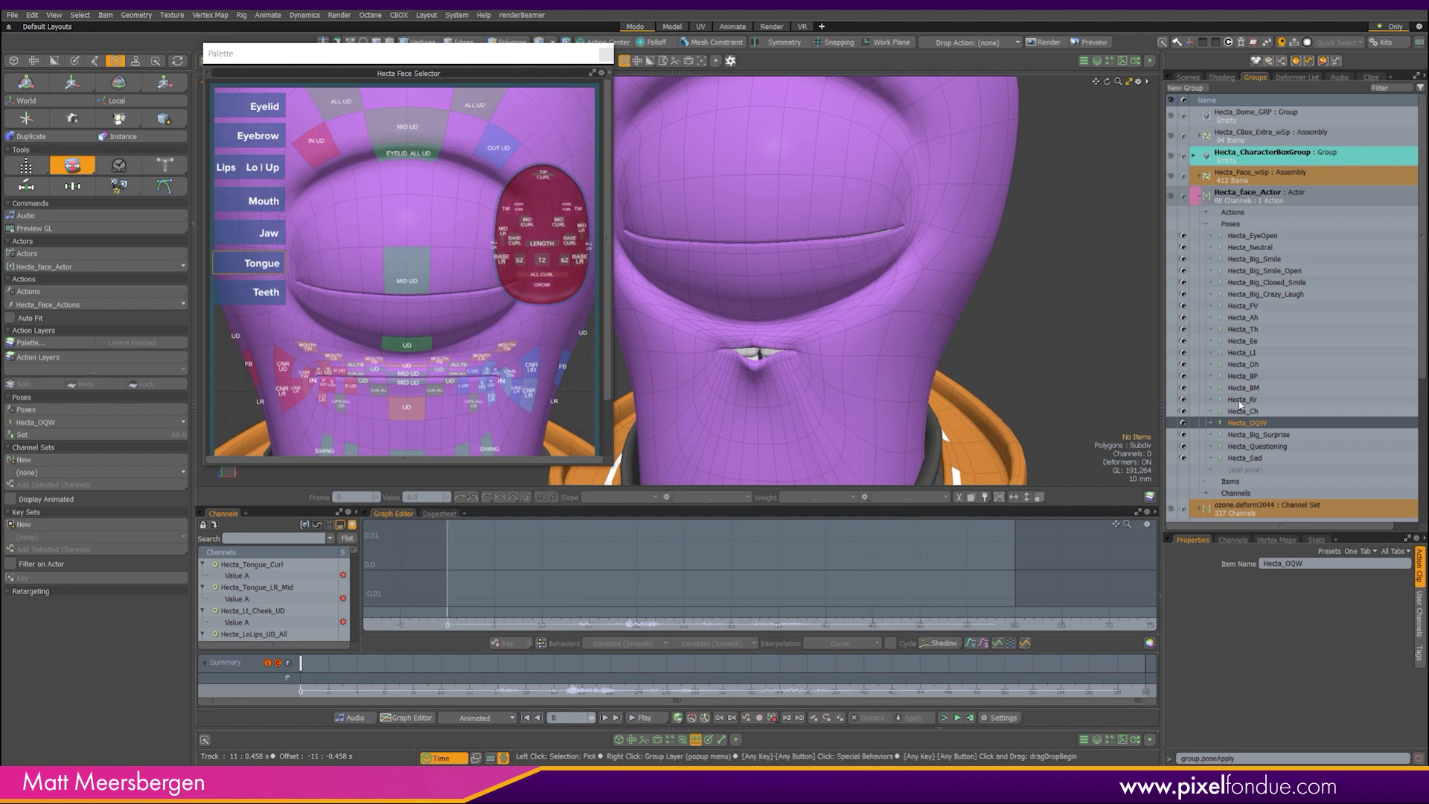
Apply the Hecta_Big_Closed_Smile pose after trying Hecta_Big_Smile_Open, and scrub forward
{"action": "left_click", "coordinate": [1261, 272]}
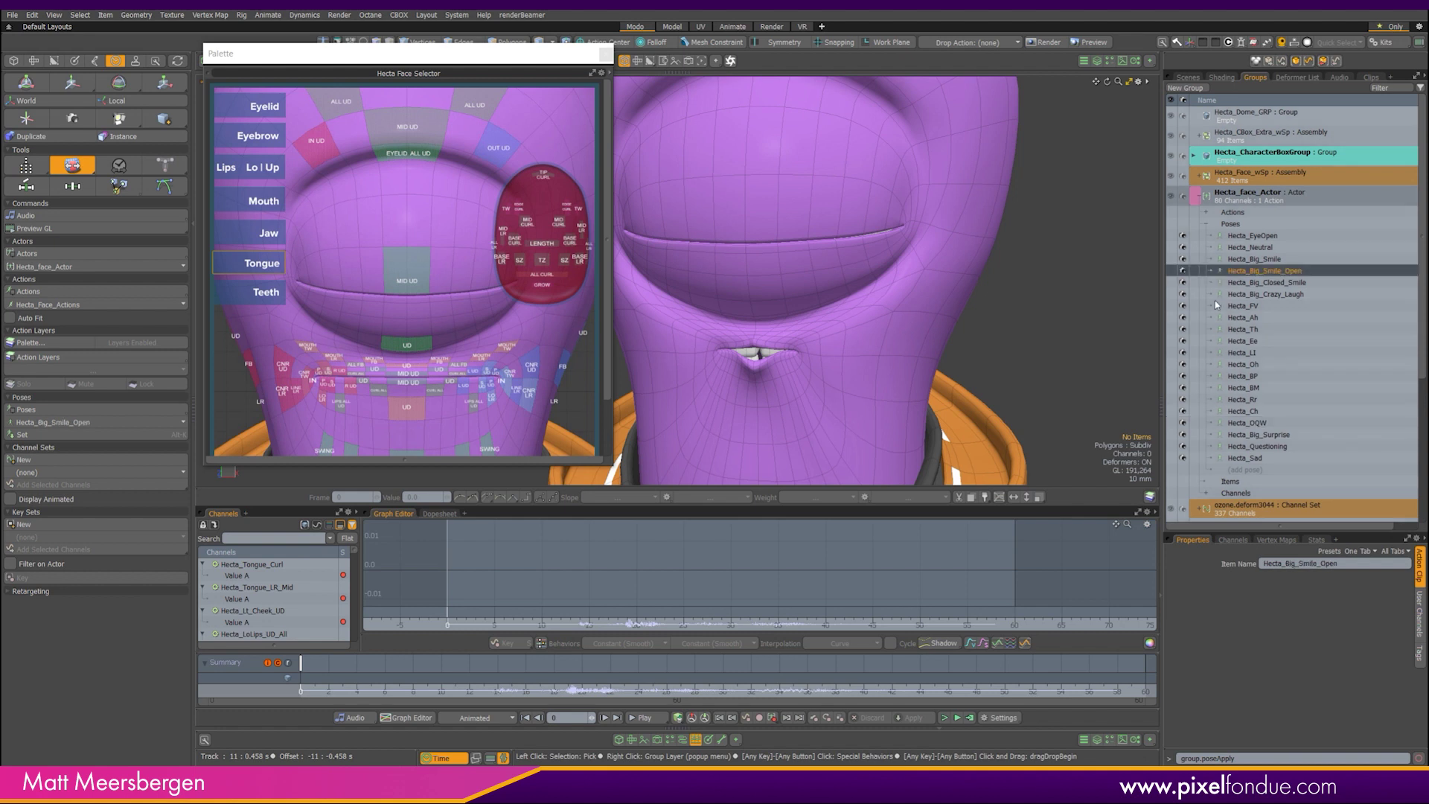
{"action": "left_click", "coordinate": [1269, 282]}
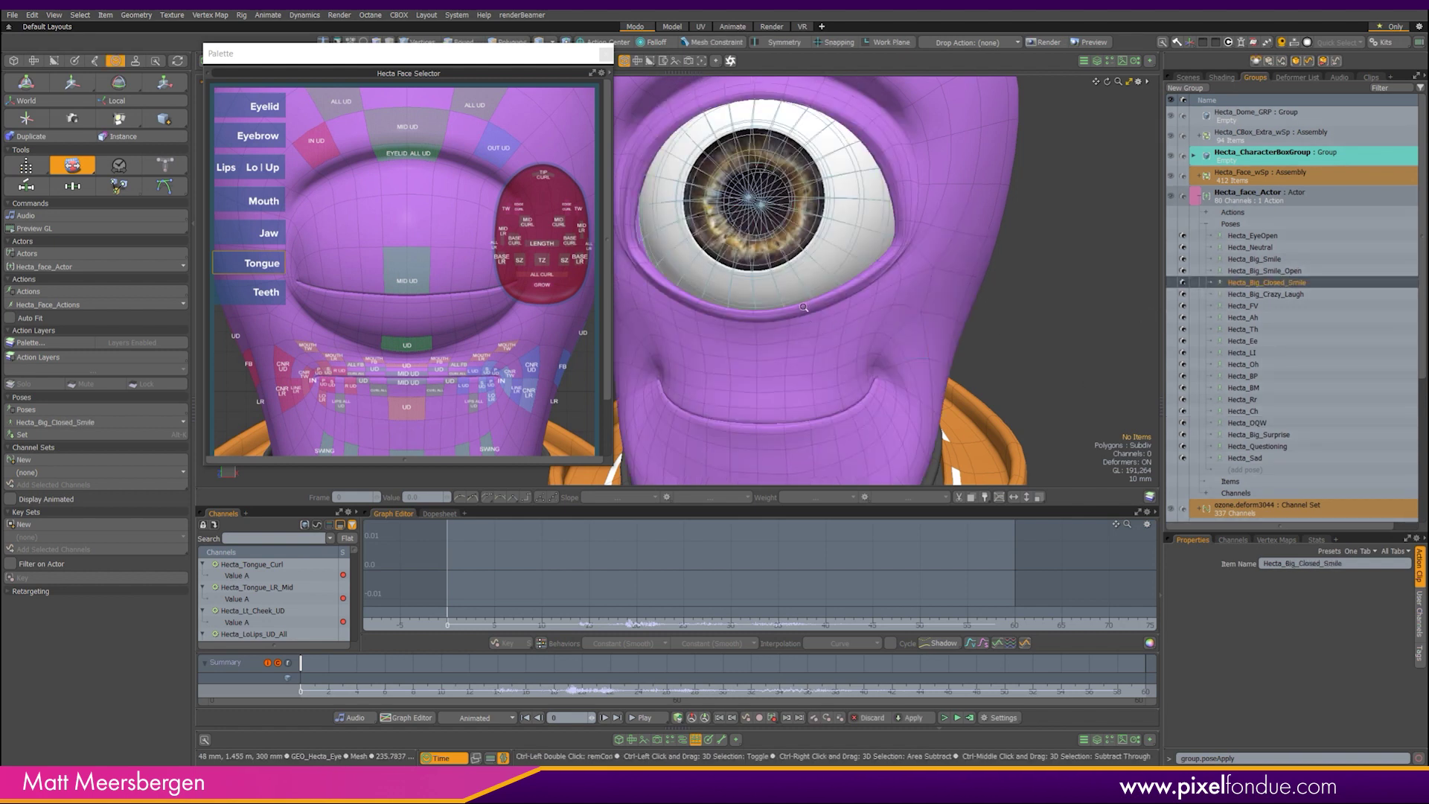
{"action": "scroll", "coordinate": [1002, 324], "scroll_direction": "down", "scroll_amount": 5}
{"action": "left_click_drag", "start_coordinate": [299, 691], "coordinate": [454, 690]}
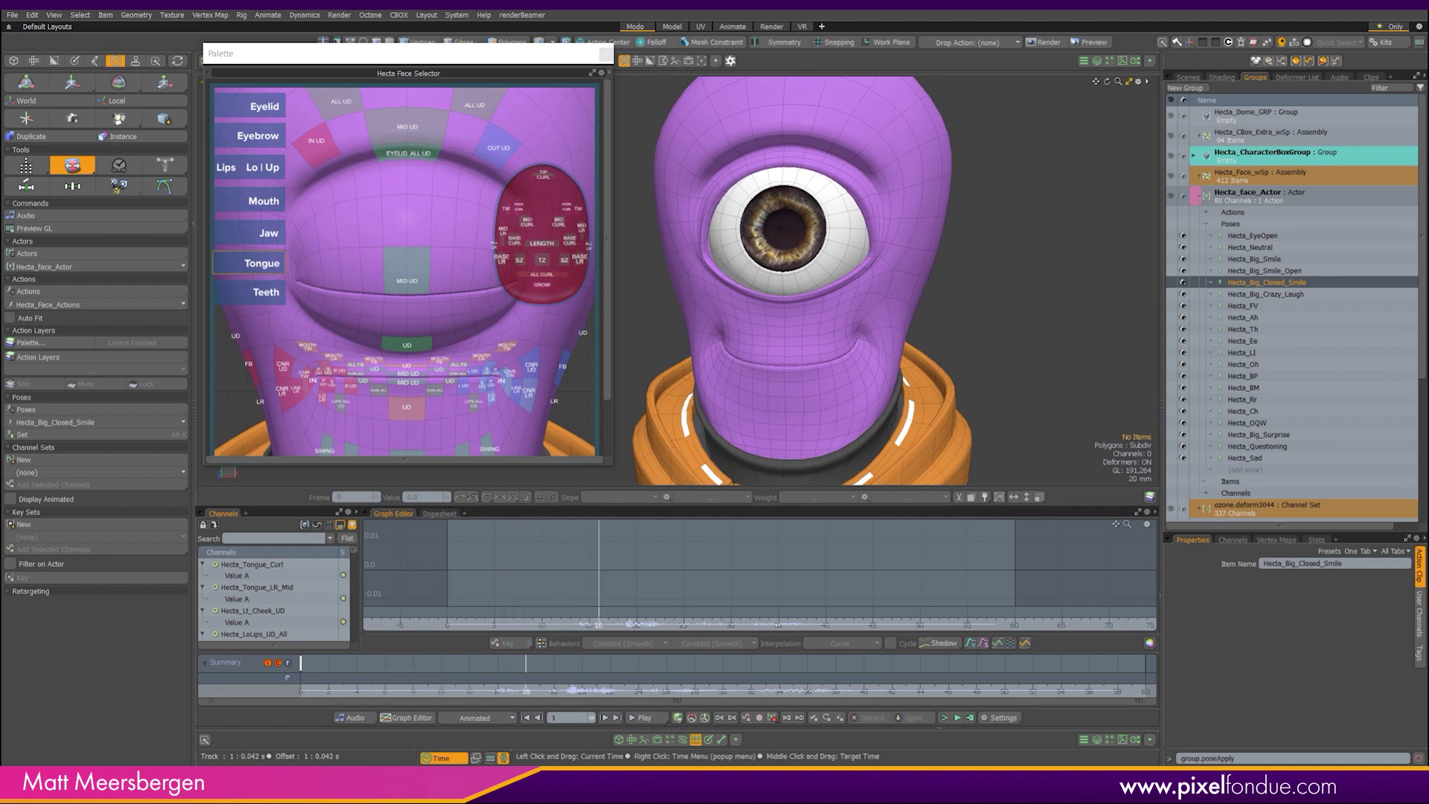
{"action": "mouse_move", "coordinate": [455, 690]}
{"action": "left_mouse_down"}
{"action": "mouse_move", "coordinate": [469, 690]}
{"action": "mouse_move", "coordinate": [455, 696]}
{"action": "left_mouse_up"}
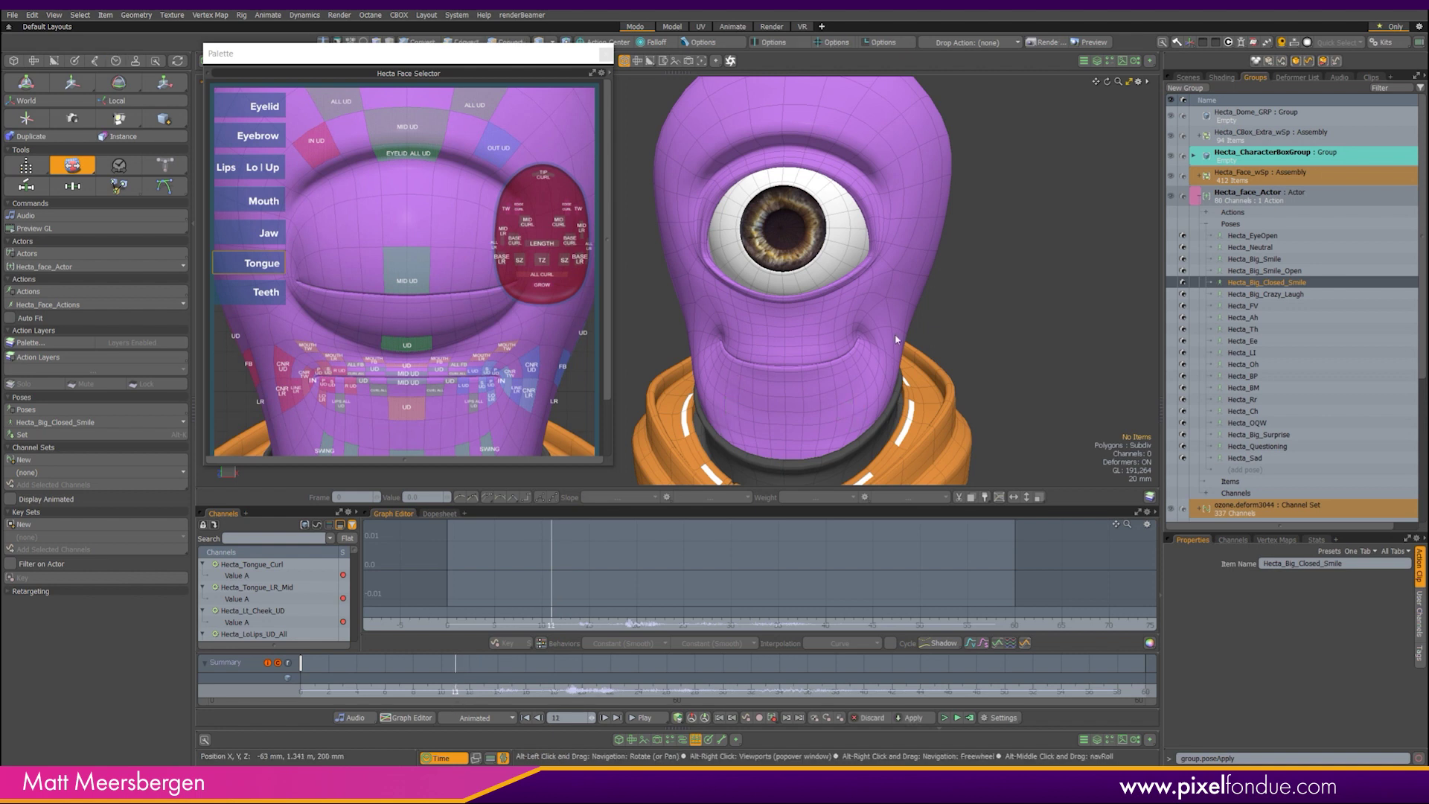
Set the current time to frame 4 and key the closed smile on the face
{"action": "key", "text": "5"}
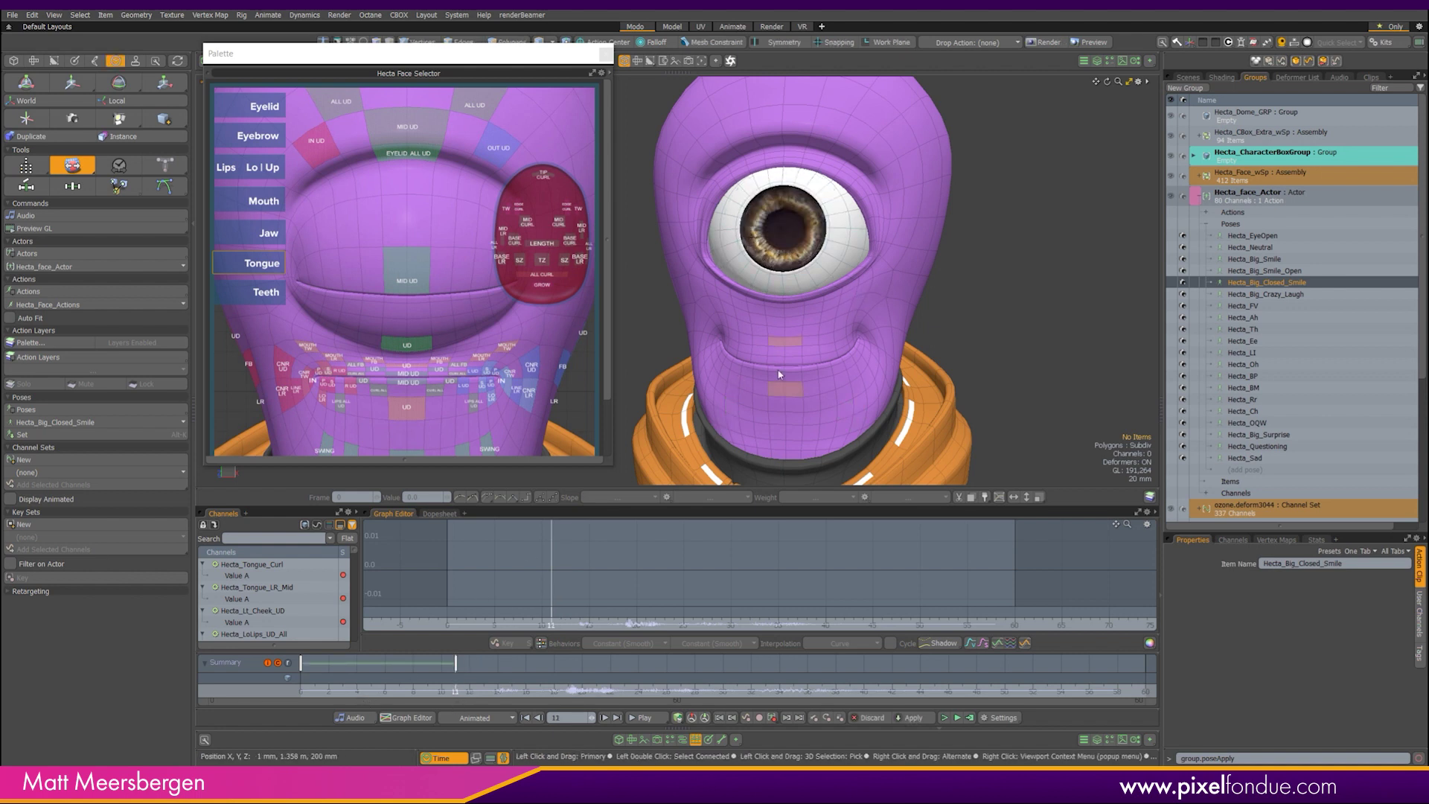
{"action": "left_click", "coordinate": [372, 693]}
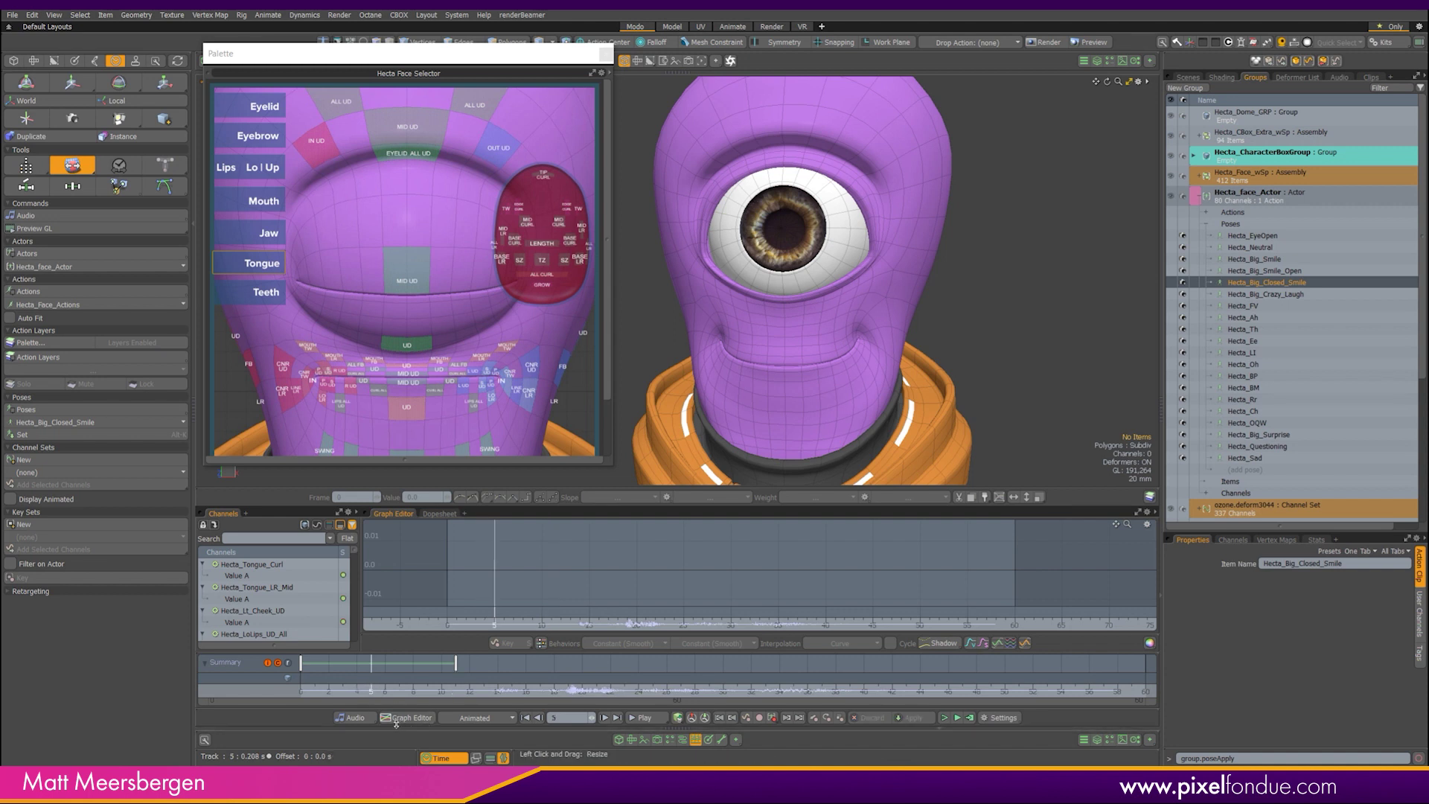
{"action": "left_click", "coordinate": [354, 692]}
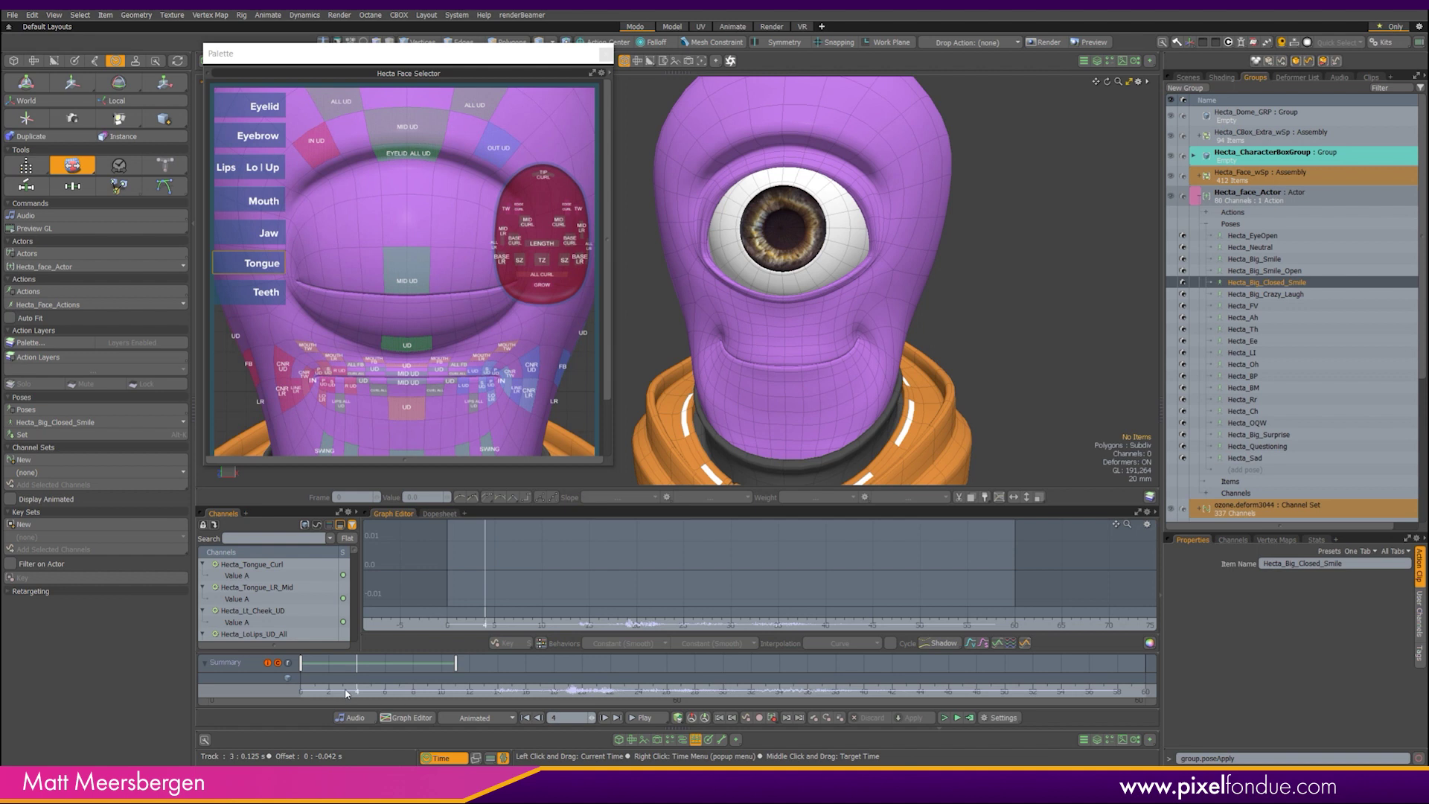
{"action": "left_click", "coordinate": [774, 717]}
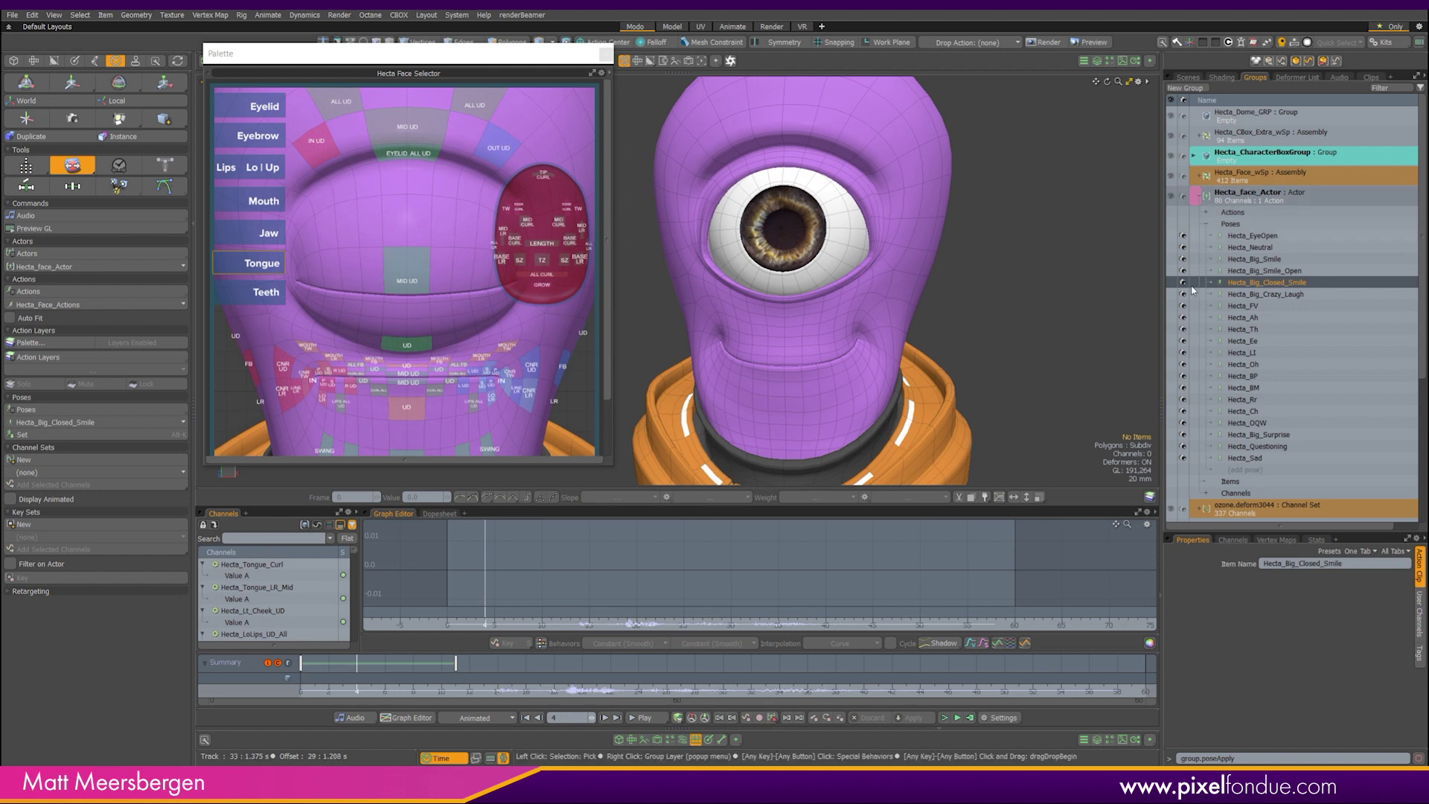
{"action": "left_click", "coordinate": [774, 721]}
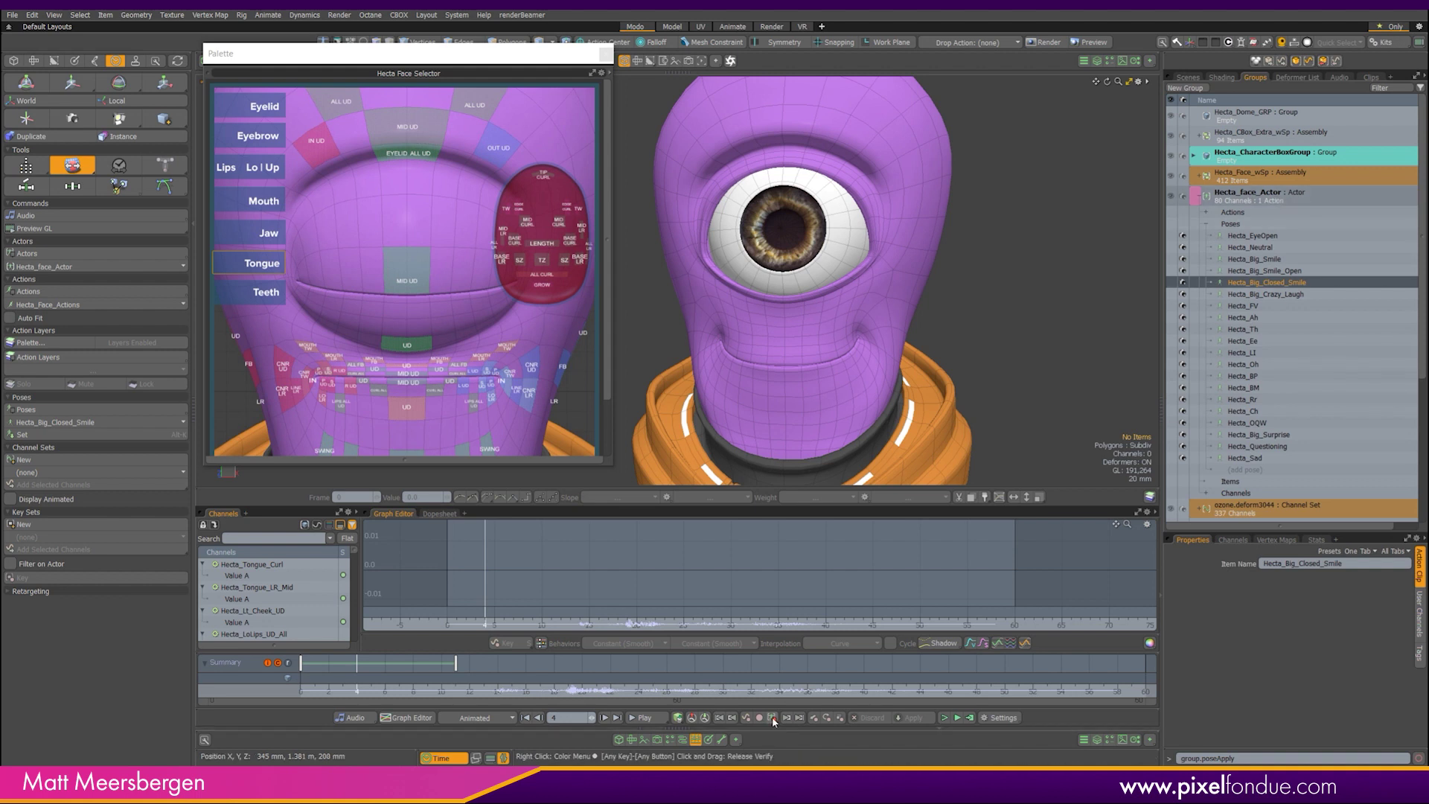
Key the eyelid at frame 5 and set those keys to 0.0 to close the eye
{"action": "left_click", "coordinate": [358, 667]}
{"action": "left_click", "coordinate": [370, 693]}
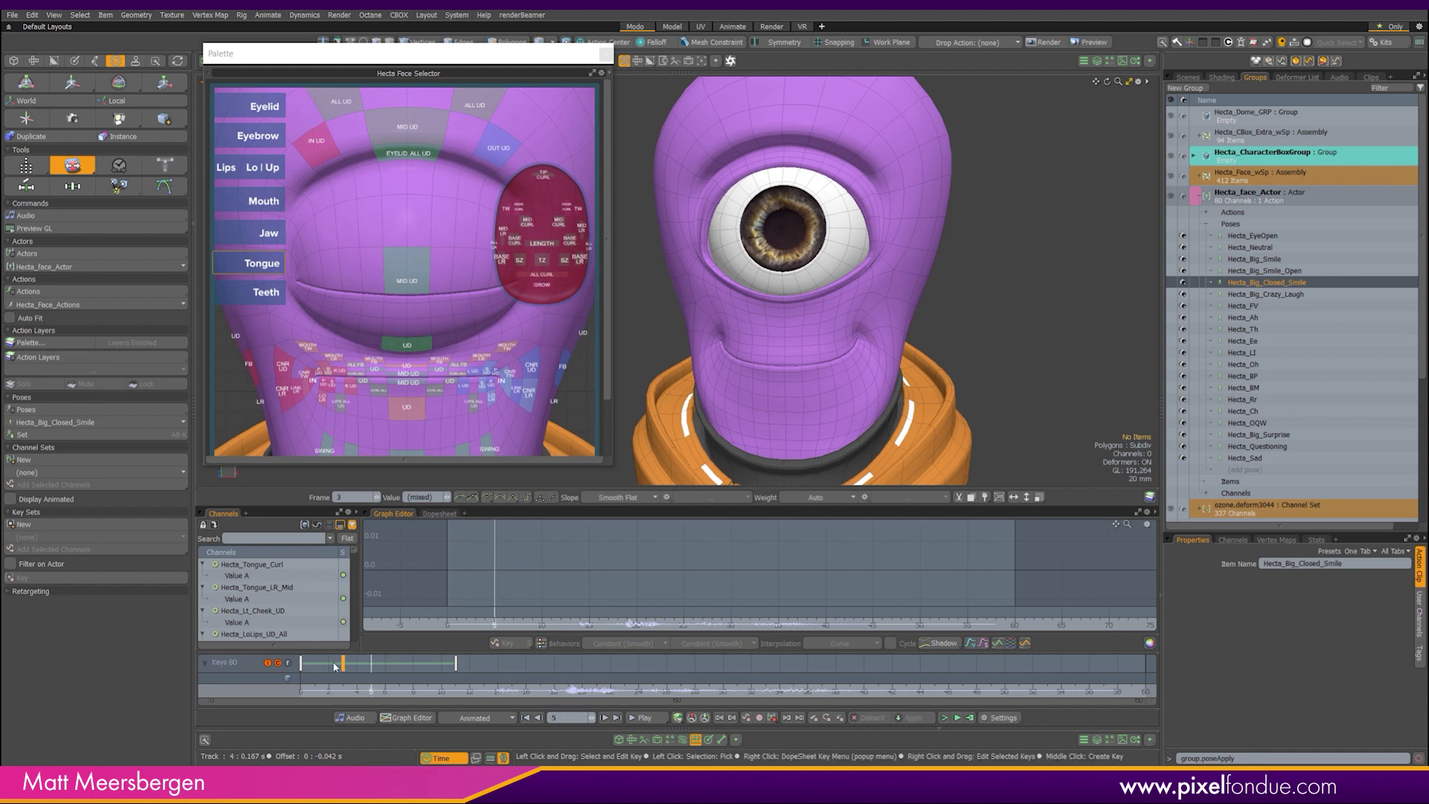
{"action": "left_click", "coordinate": [268, 110]}
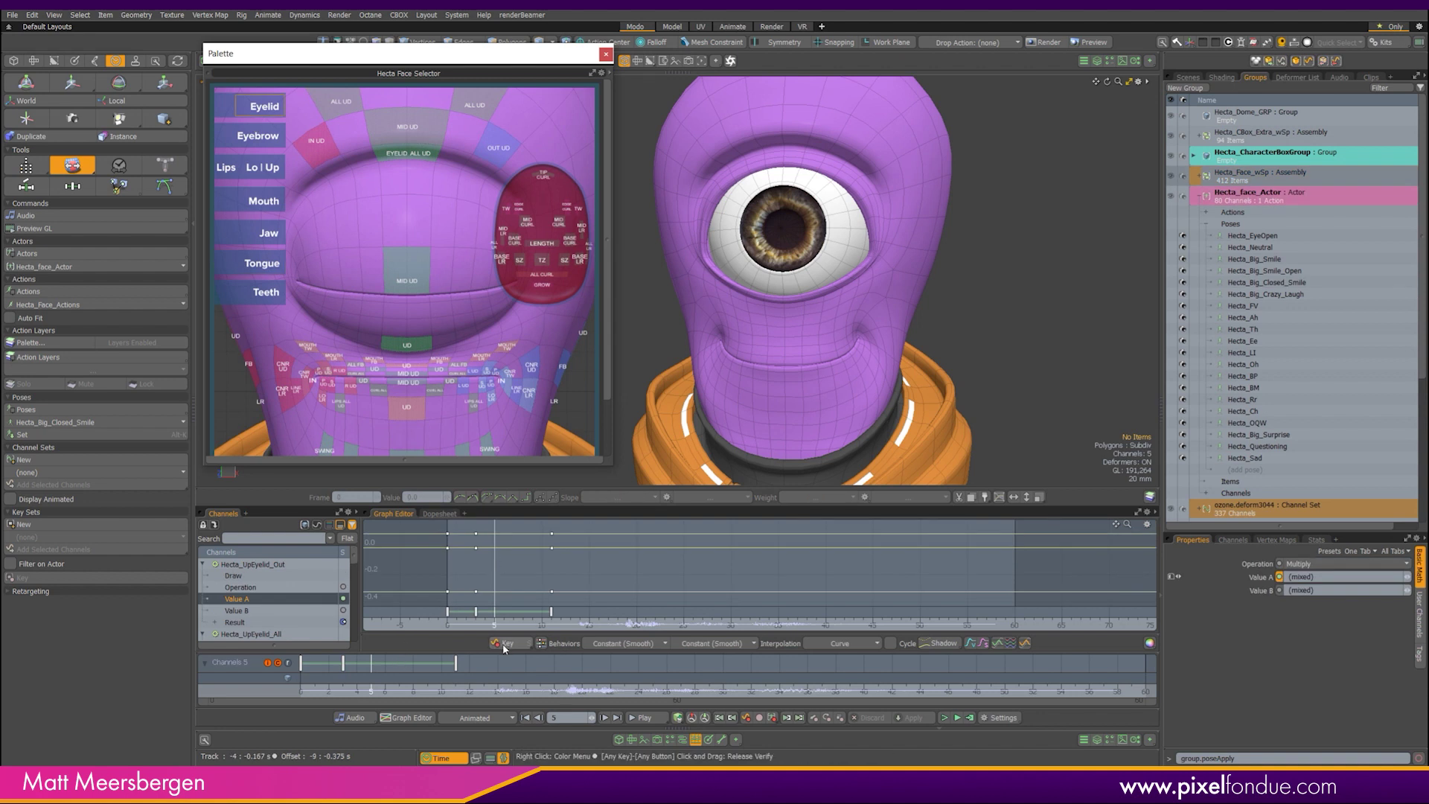
{"action": "left_click", "coordinate": [501, 645]}
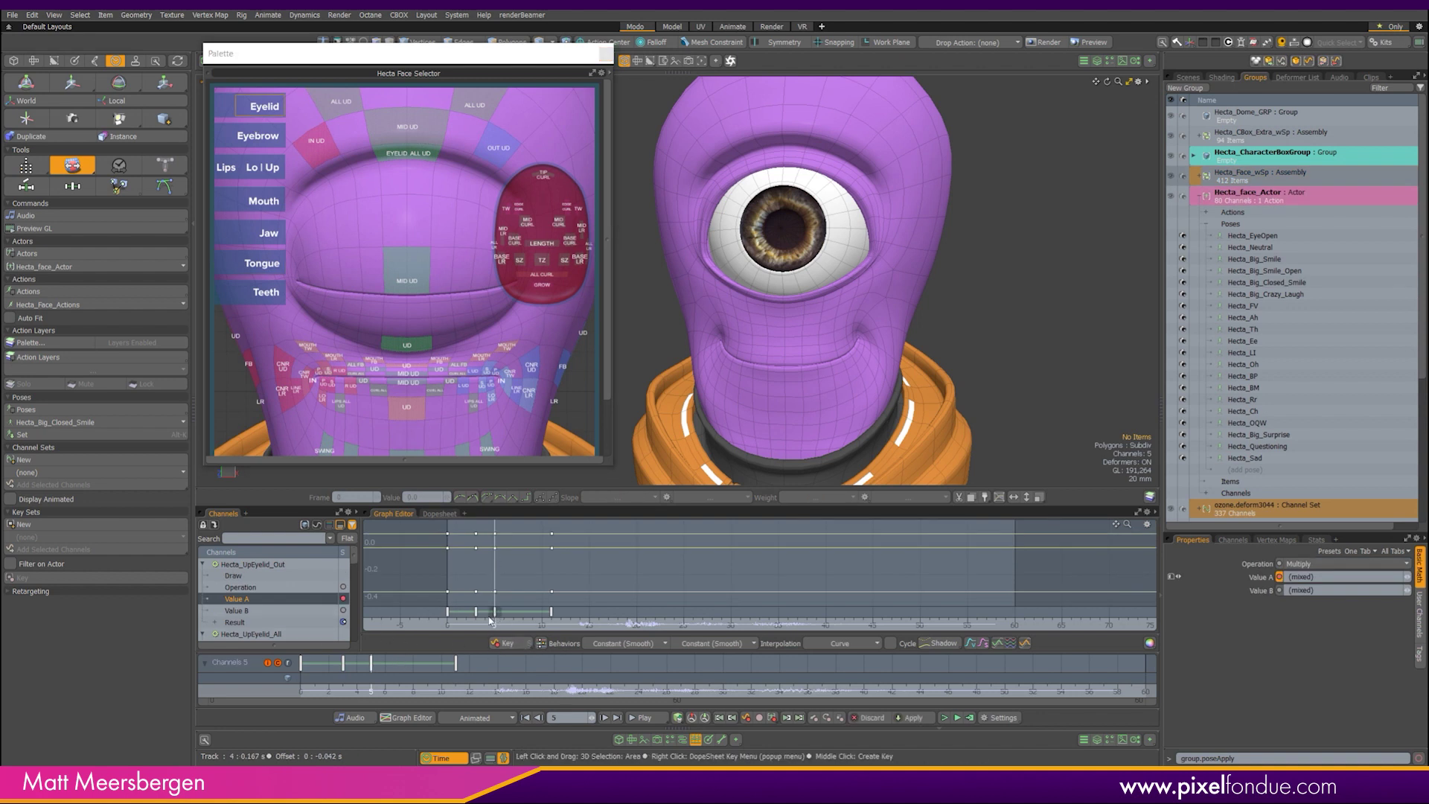
{"action": "left_click_drag", "start_coordinate": [488, 621], "coordinate": [502, 525]}
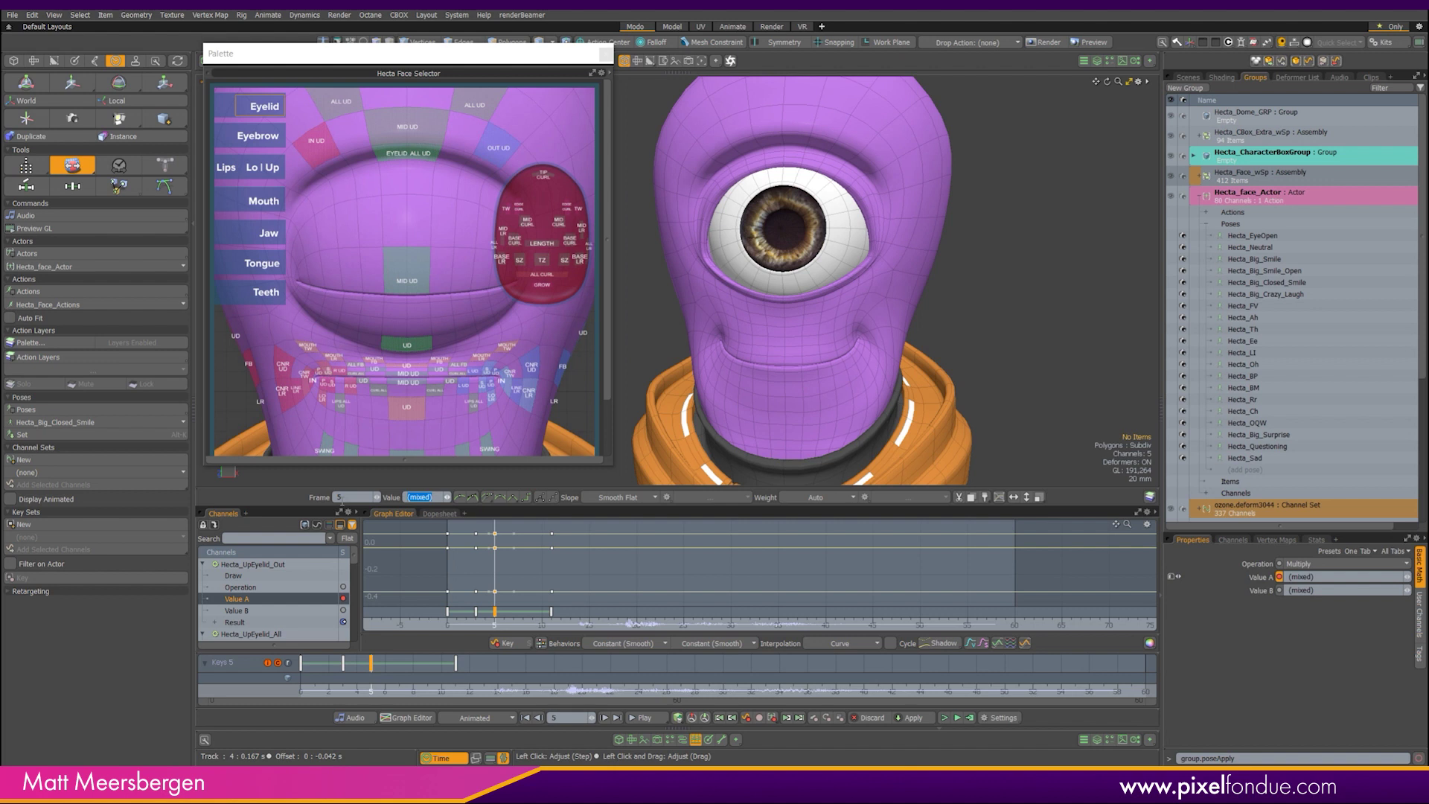
{"action": "type", "text": "0"}
{"action": "key", "text": "Return"}
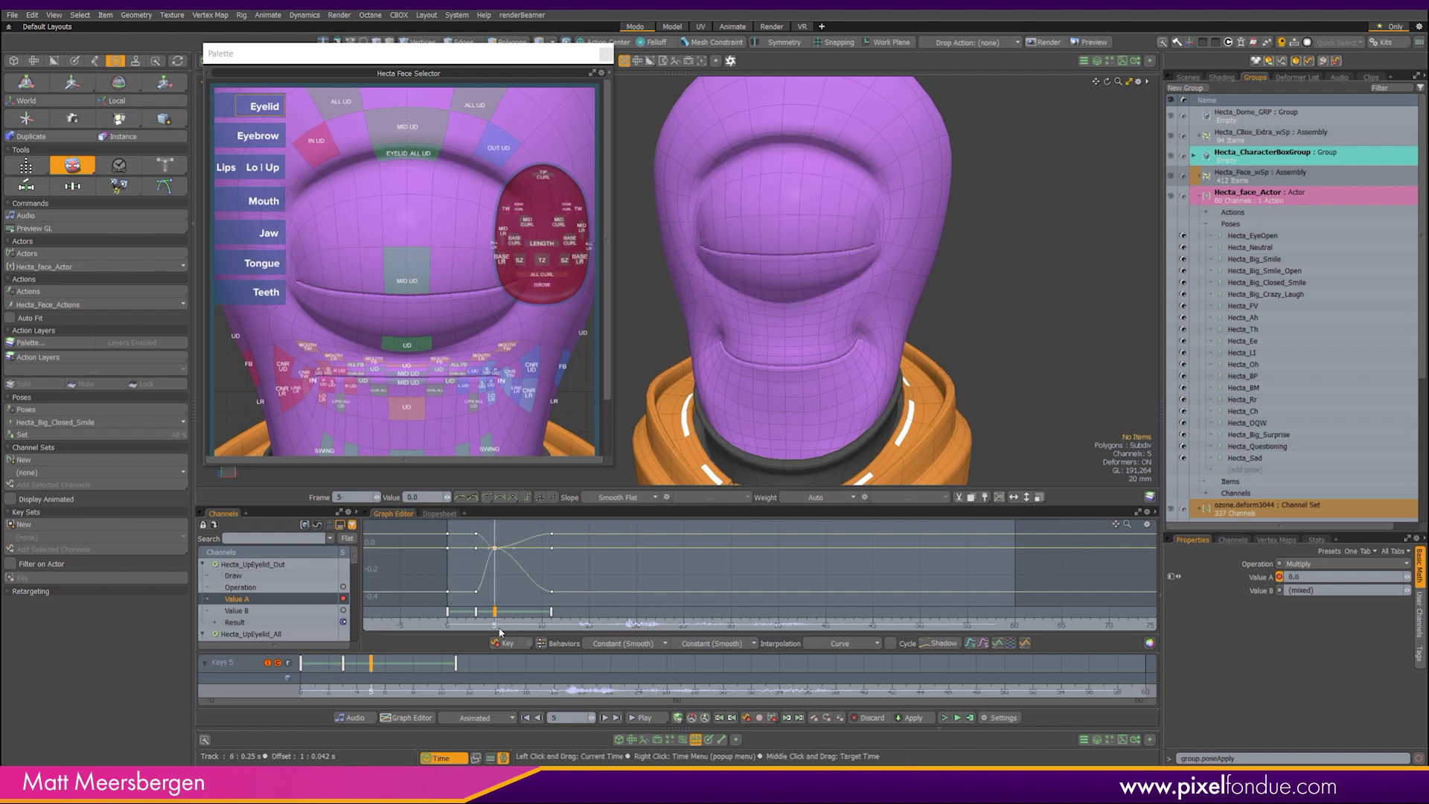
Shift the two middle blink keys later and apply the Hecta_BP mouth pose
{"action": "mouse_move", "coordinate": [491, 633]}
{"action": "left_mouse_down"}
{"action": "mouse_move", "coordinate": [578, 632]}
{"action": "mouse_move", "coordinate": [494, 632]}
{"action": "mouse_move", "coordinate": [551, 614]}
{"action": "left_mouse_up"}
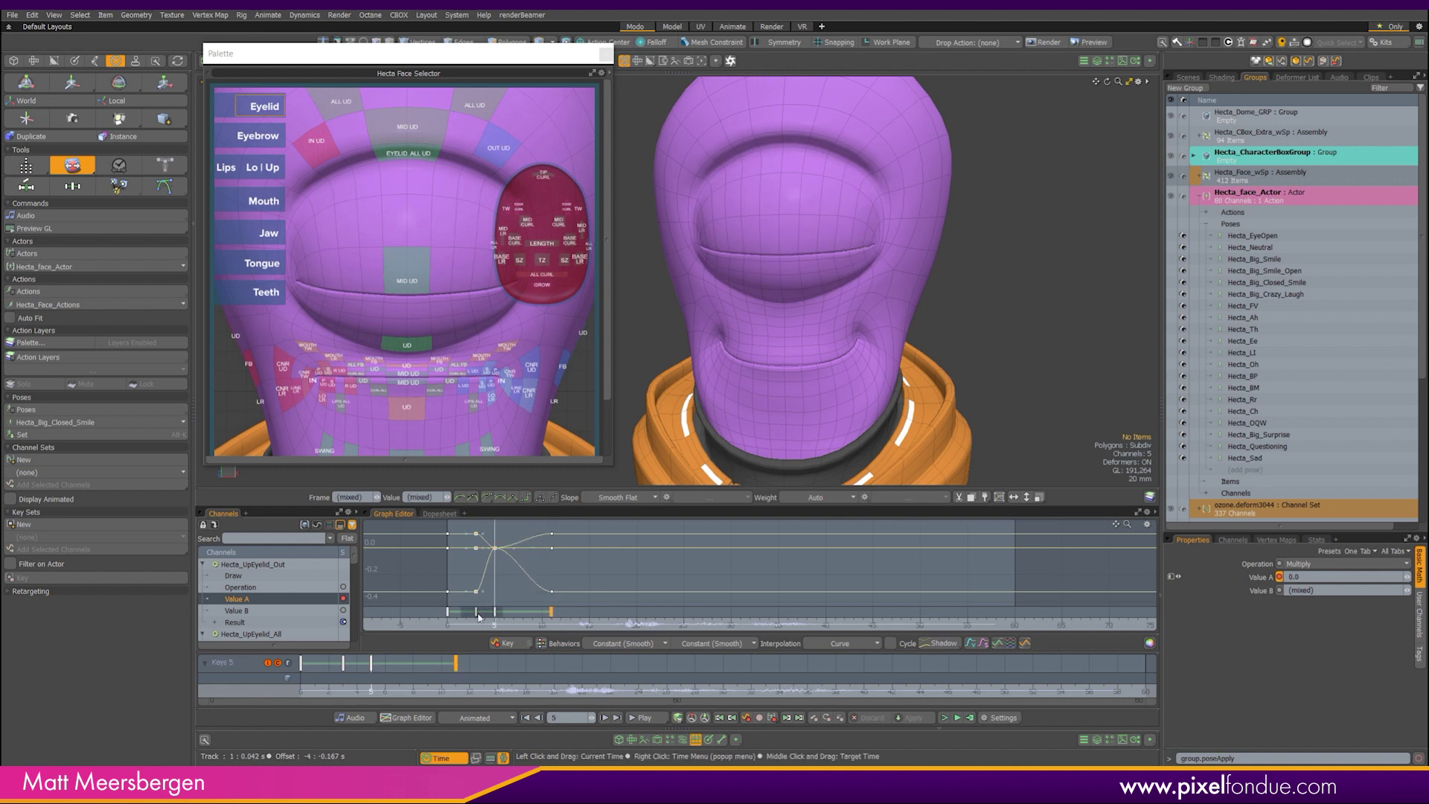
{"action": "mouse_move", "coordinate": [464, 624]}
{"action": "left_mouse_down"}
{"action": "mouse_move", "coordinate": [499, 604]}
{"action": "mouse_move", "coordinate": [487, 623]}
{"action": "mouse_move", "coordinate": [599, 624]}
{"action": "mouse_move", "coordinate": [550, 624]}
{"action": "mouse_move", "coordinate": [591, 623]}
{"action": "mouse_move", "coordinate": [571, 624]}
{"action": "left_mouse_up"}
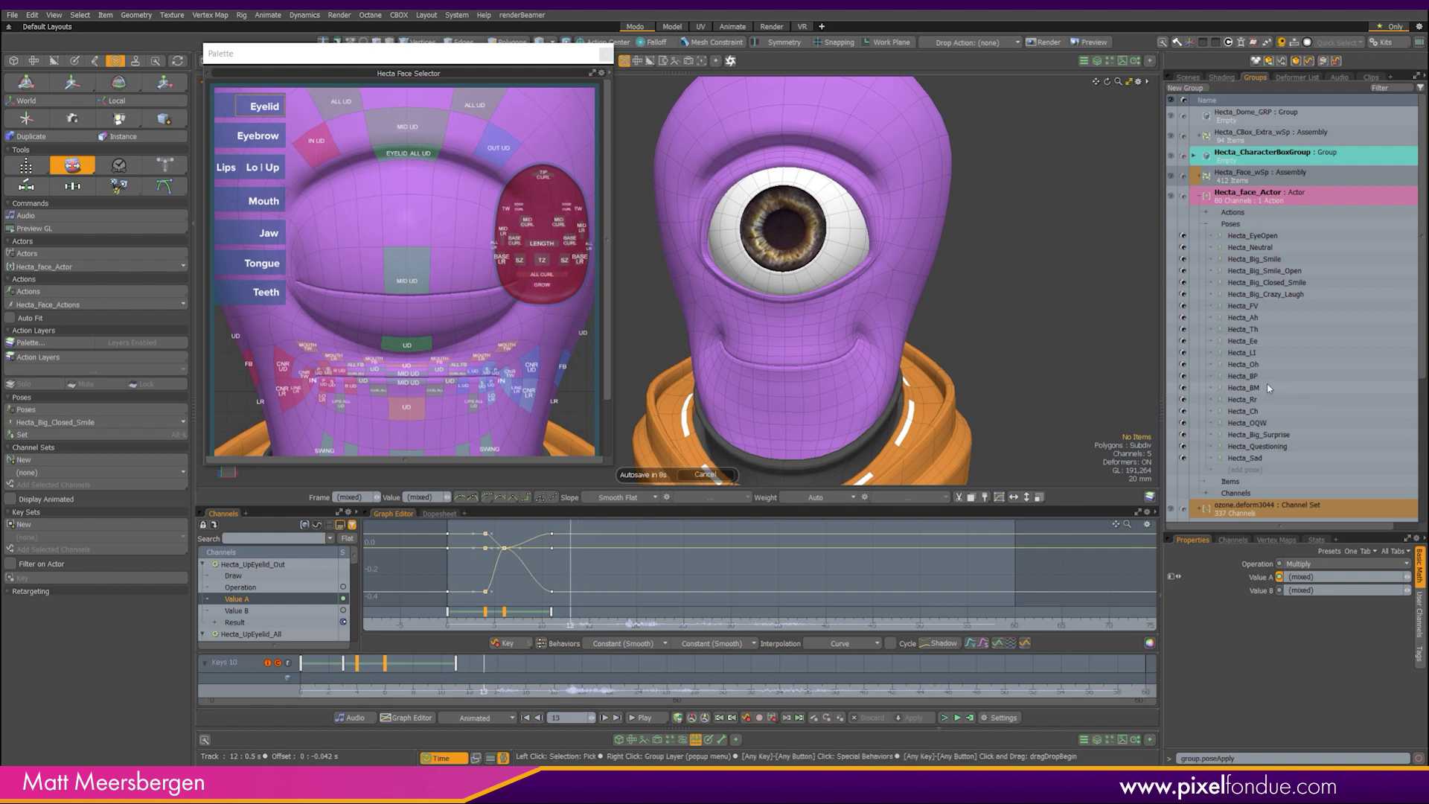
{"action": "left_click", "coordinate": [1248, 378]}
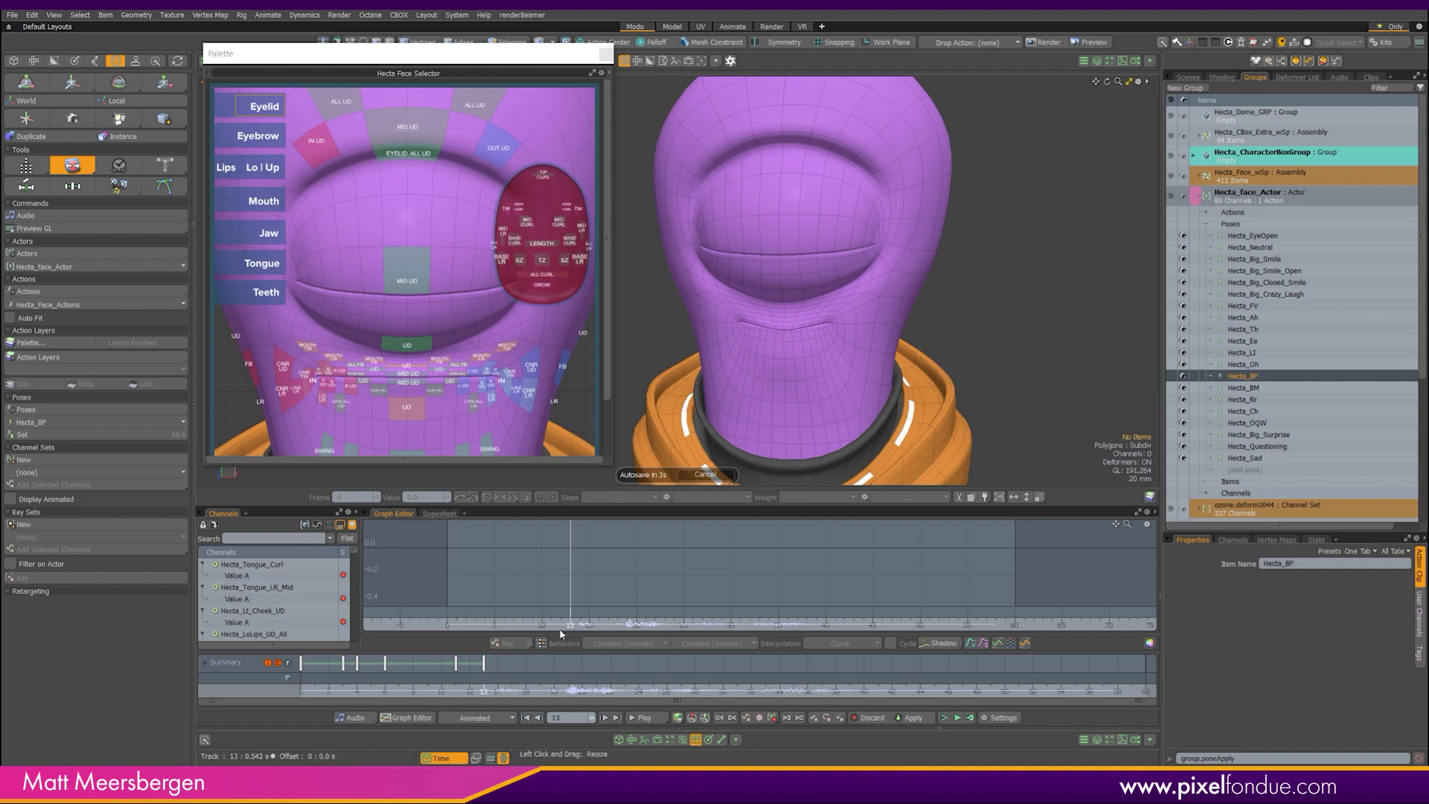
Hide the graph editor, zoom in on the head and scrub to check the blink
{"action": "left_click", "coordinate": [697, 741]}
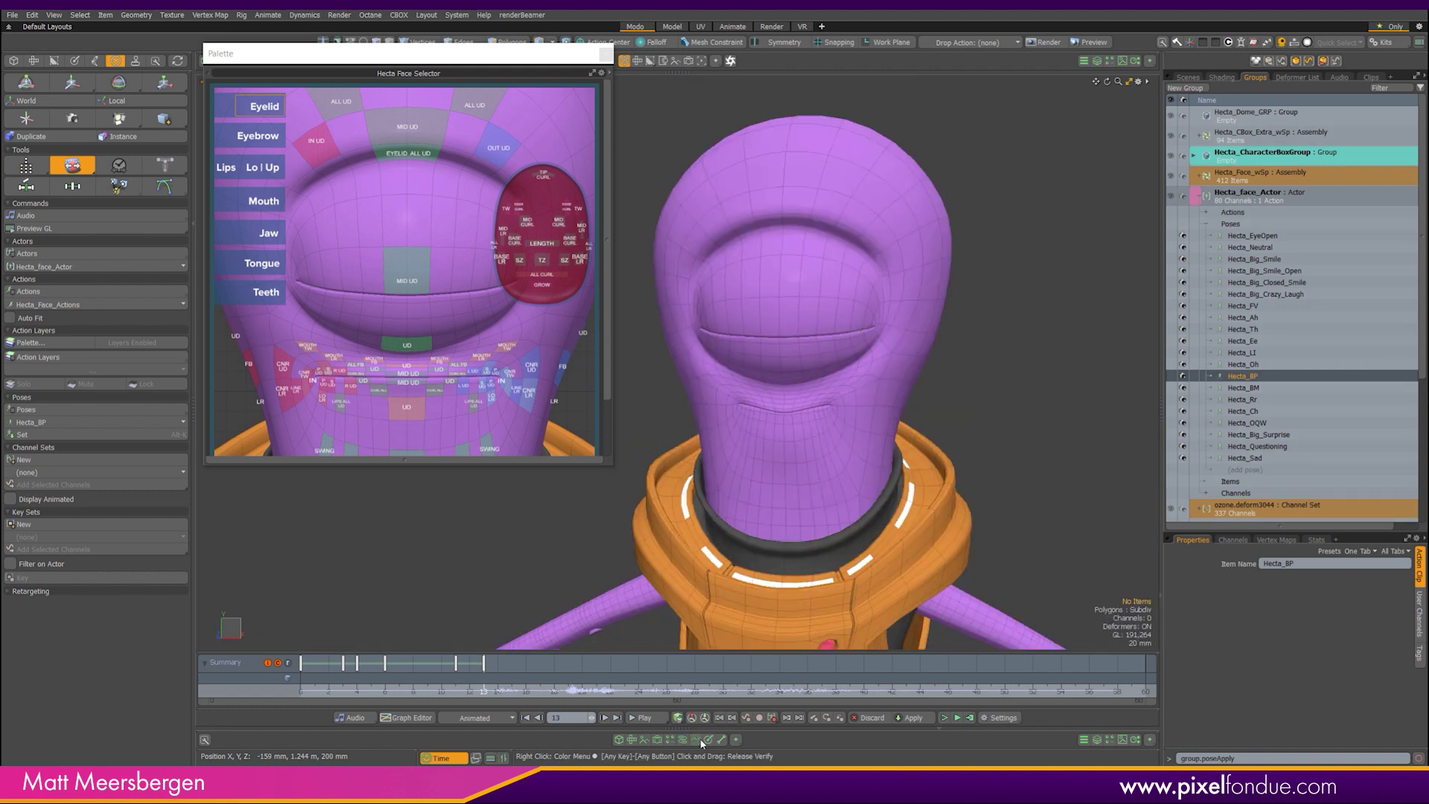
{"action": "left_click_drag", "start_coordinate": [826, 374], "coordinate": [826, 396], "text": "ctrl+alt"}
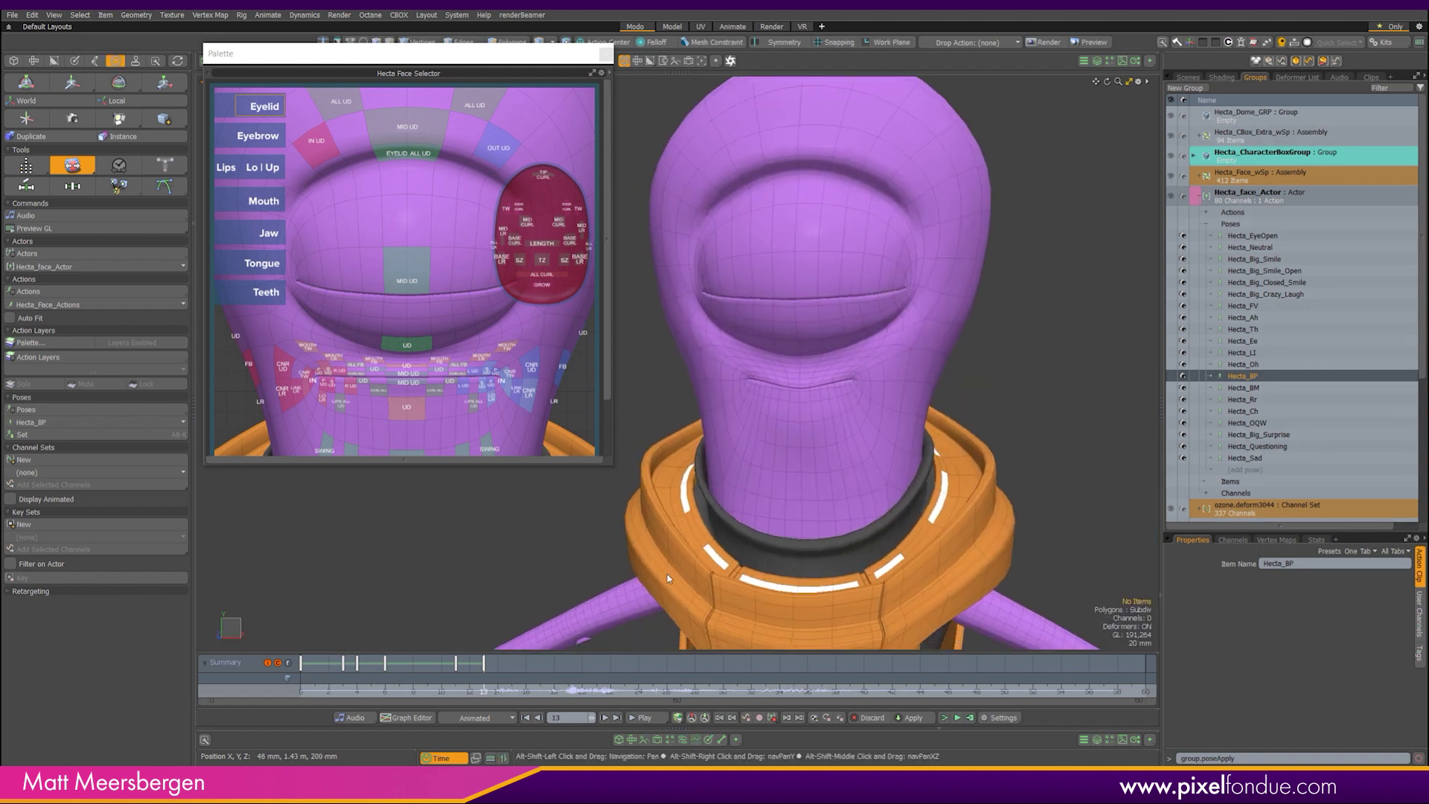
{"action": "left_click", "coordinate": [497, 688]}
{"action": "left_click_drag", "start_coordinate": [498, 689], "coordinate": [492, 689]}
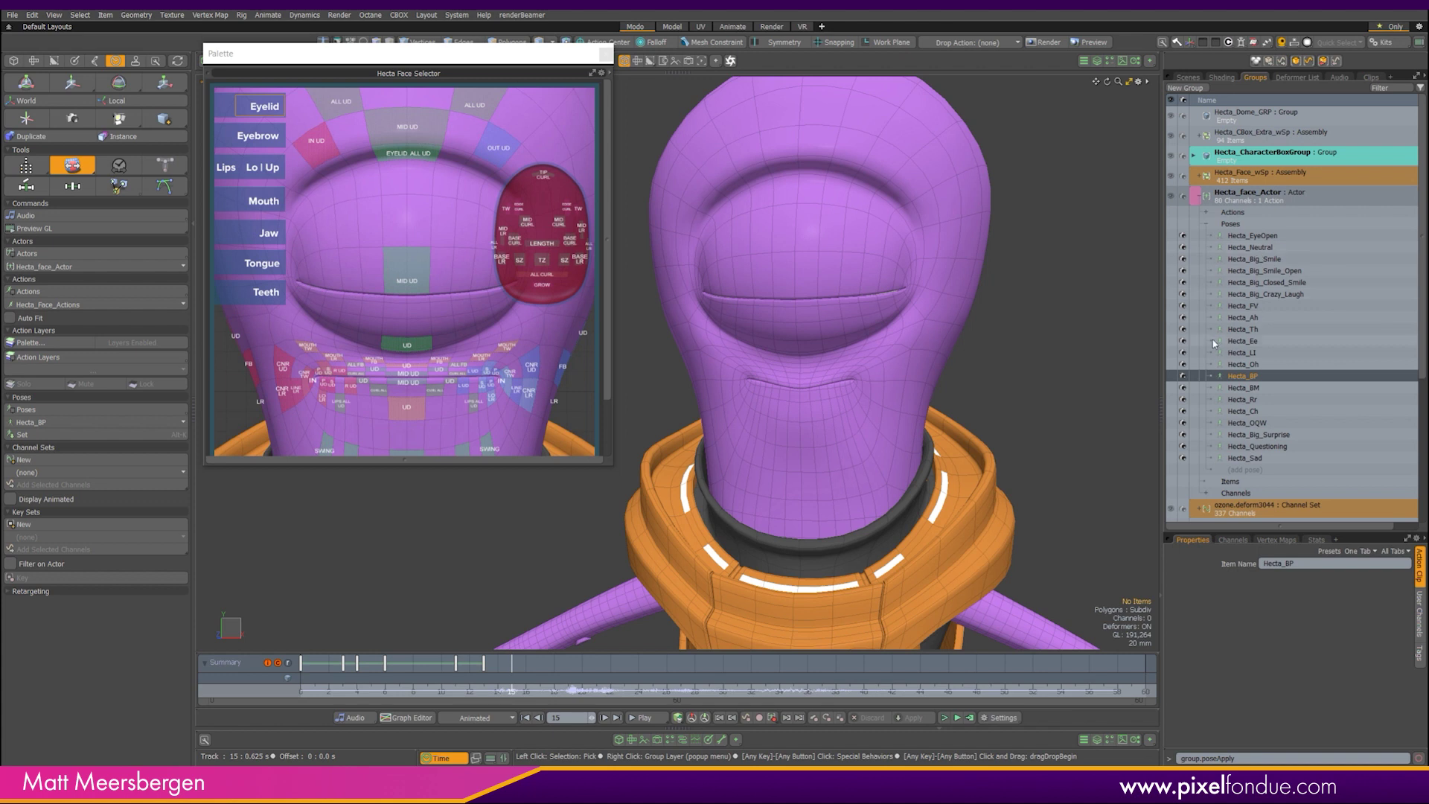
Apply and key the Hecta_Ee and Hecta_LI mouth poses, then scrub back to frame 8 to review
{"action": "left_click", "coordinate": [1250, 342]}
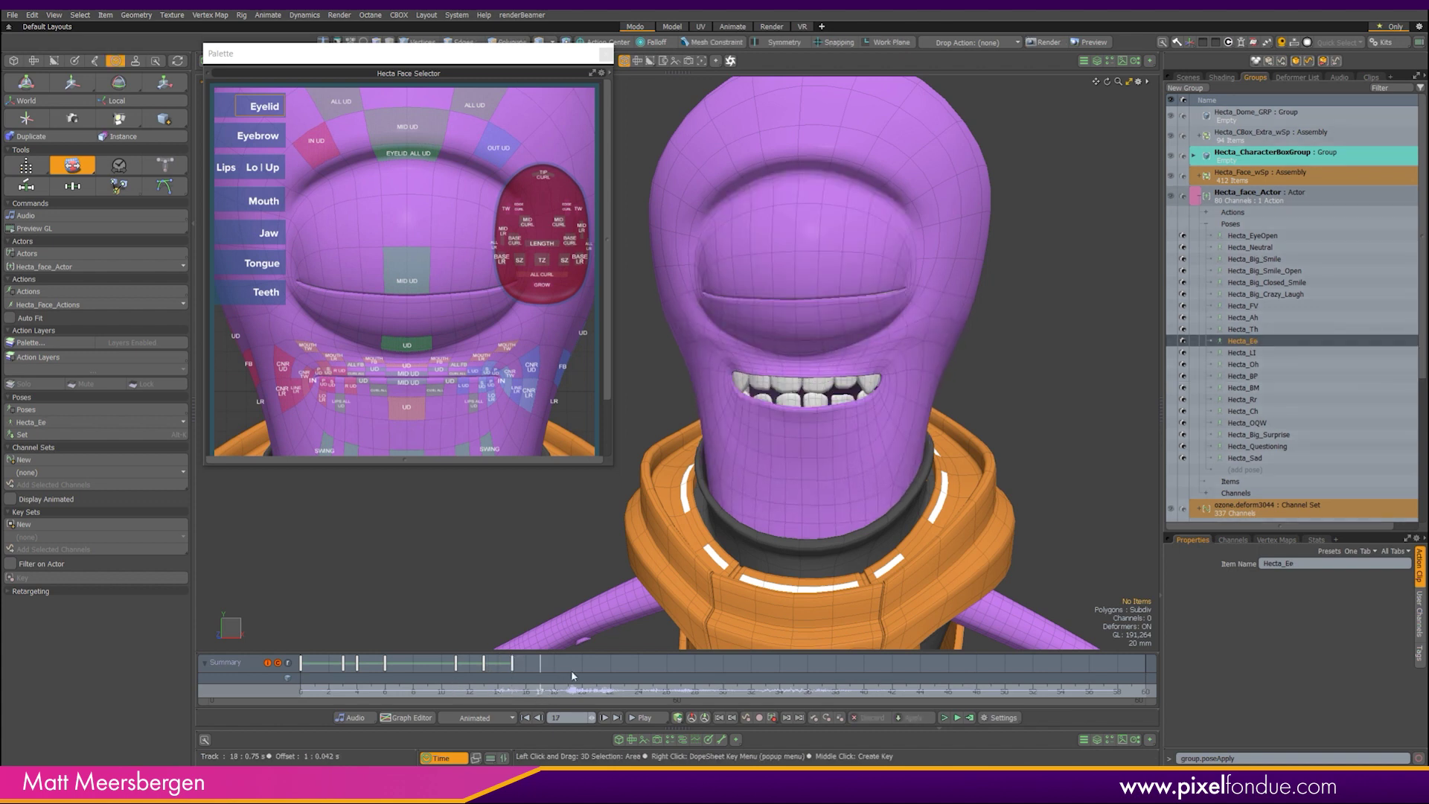
{"action": "left_click", "coordinate": [1254, 354]}
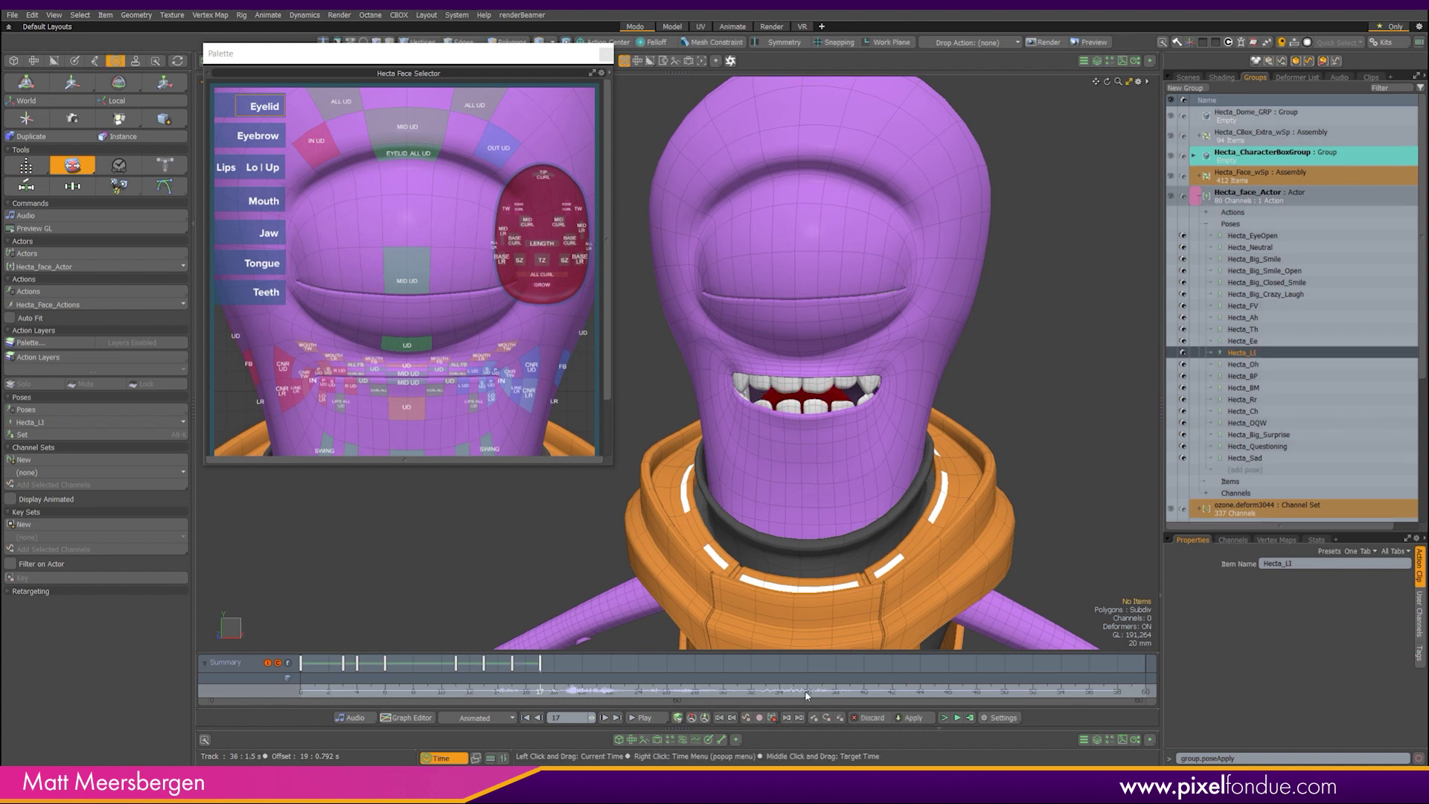
{"action": "left_click_drag", "start_coordinate": [496, 664], "coordinate": [554, 689]}
{"action": "left_click", "coordinate": [556, 663]}
{"action": "left_click_drag", "start_coordinate": [527, 690], "coordinate": [554, 688]}
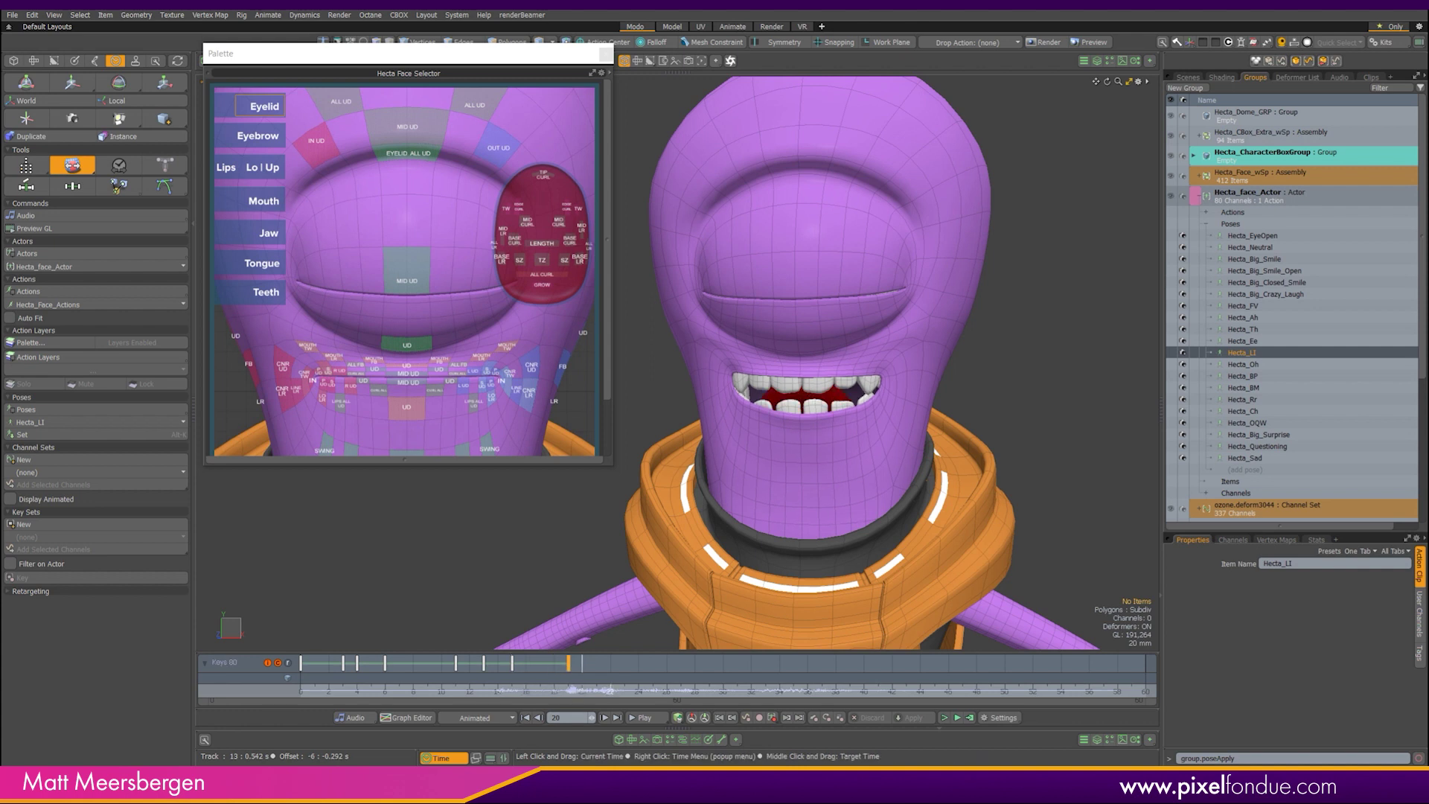
{"action": "left_click", "coordinate": [556, 689]}
{"action": "left_click_drag", "start_coordinate": [782, 689], "coordinate": [580, 688]}
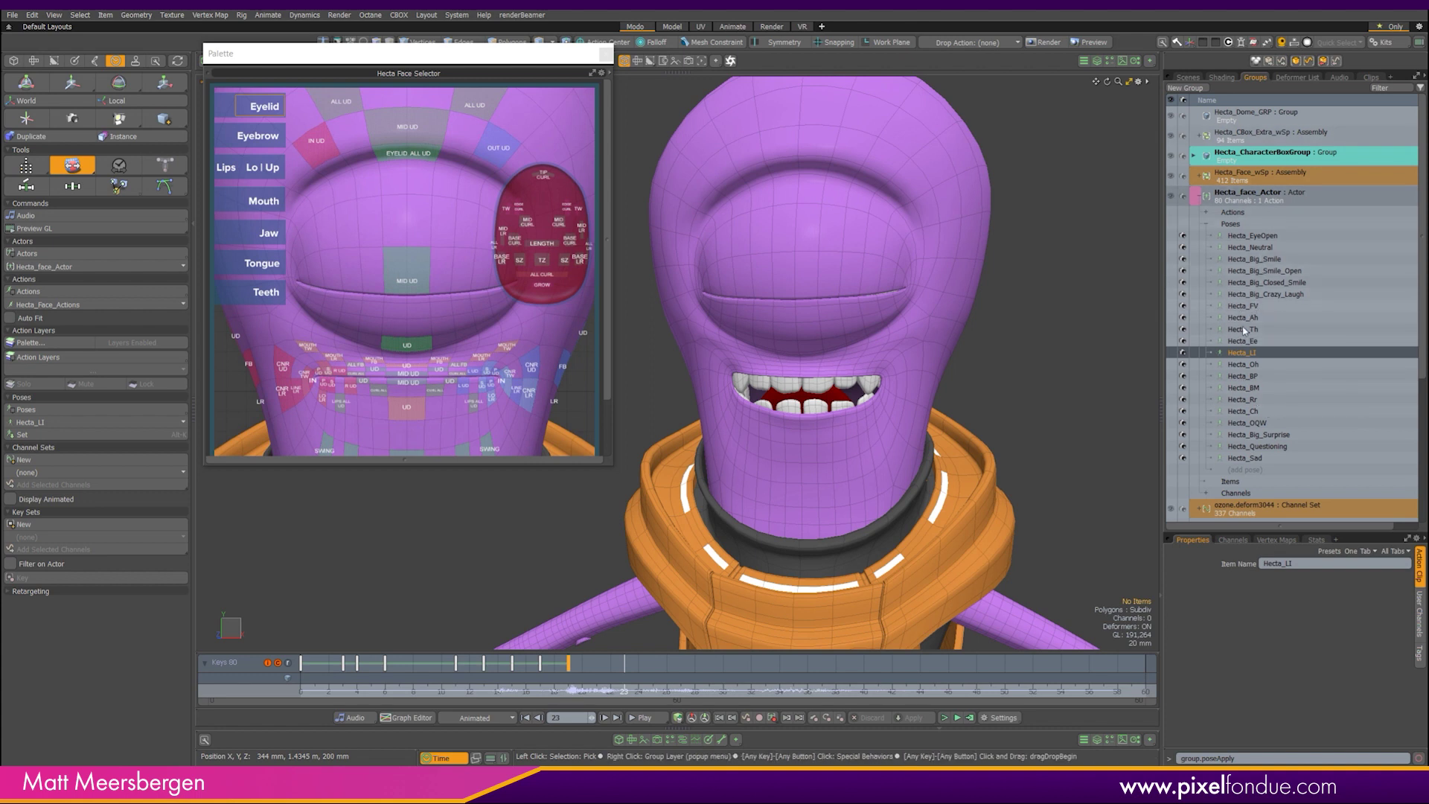
Try the Hecta_FV, Hecta_Ee and Hecta_Oh mouth poses around frames 22-24
{"action": "left_click", "coordinate": [1268, 305]}
{"action": "left_click_drag", "start_coordinate": [592, 690], "coordinate": [591, 694]}
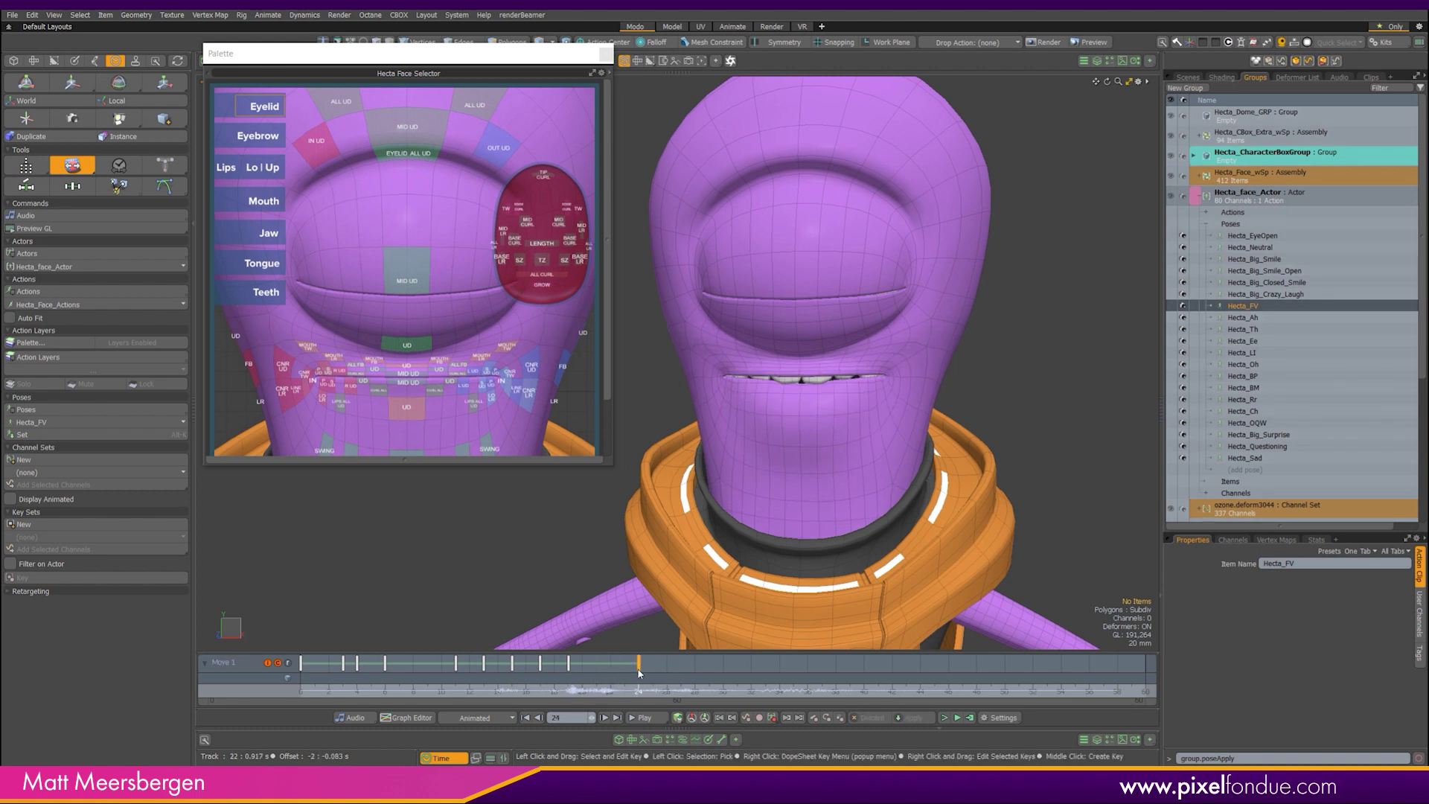
{"action": "left_click_drag", "start_coordinate": [639, 672], "coordinate": [638, 671]}
{"action": "left_click", "coordinate": [1256, 341]}
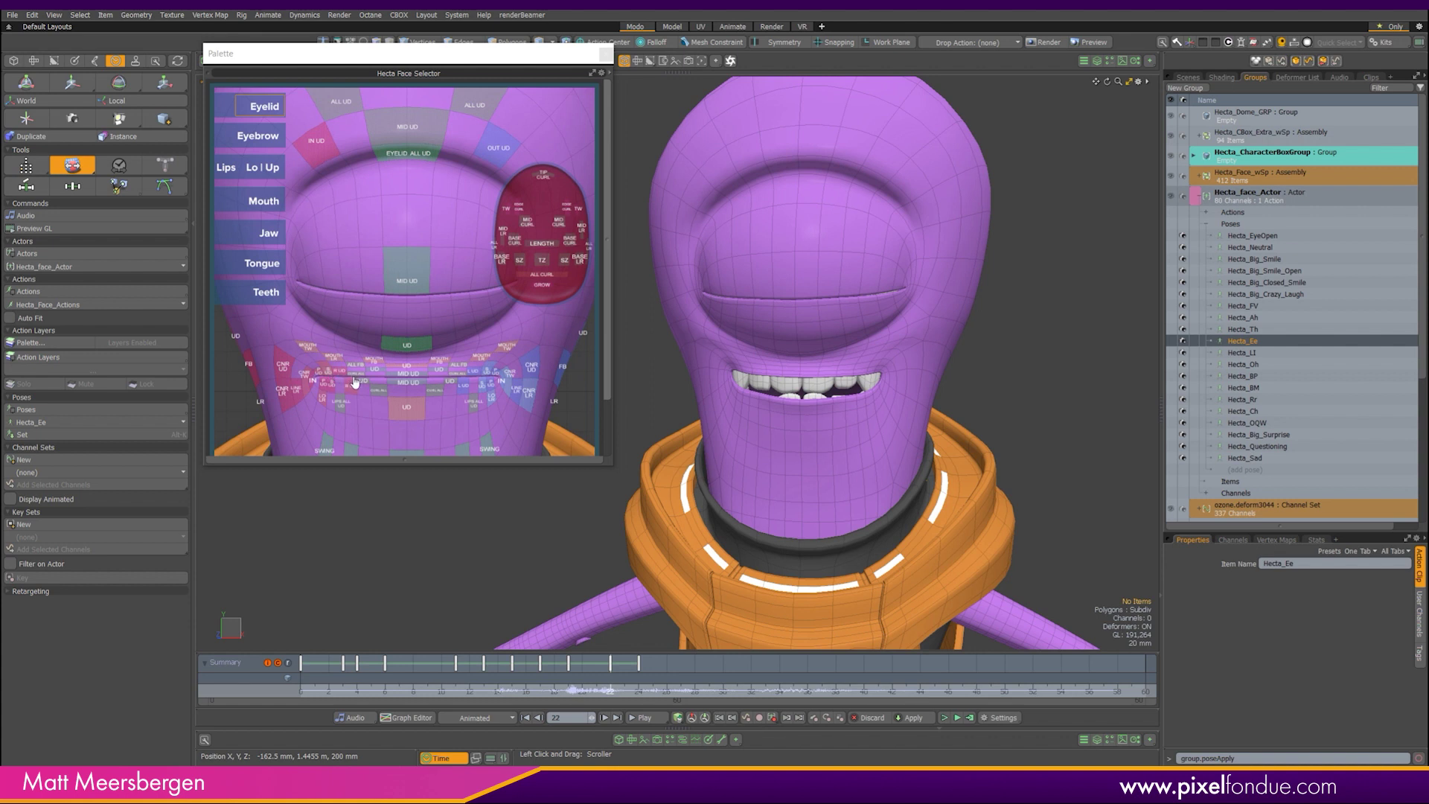
{"action": "left_click", "coordinate": [380, 378]}
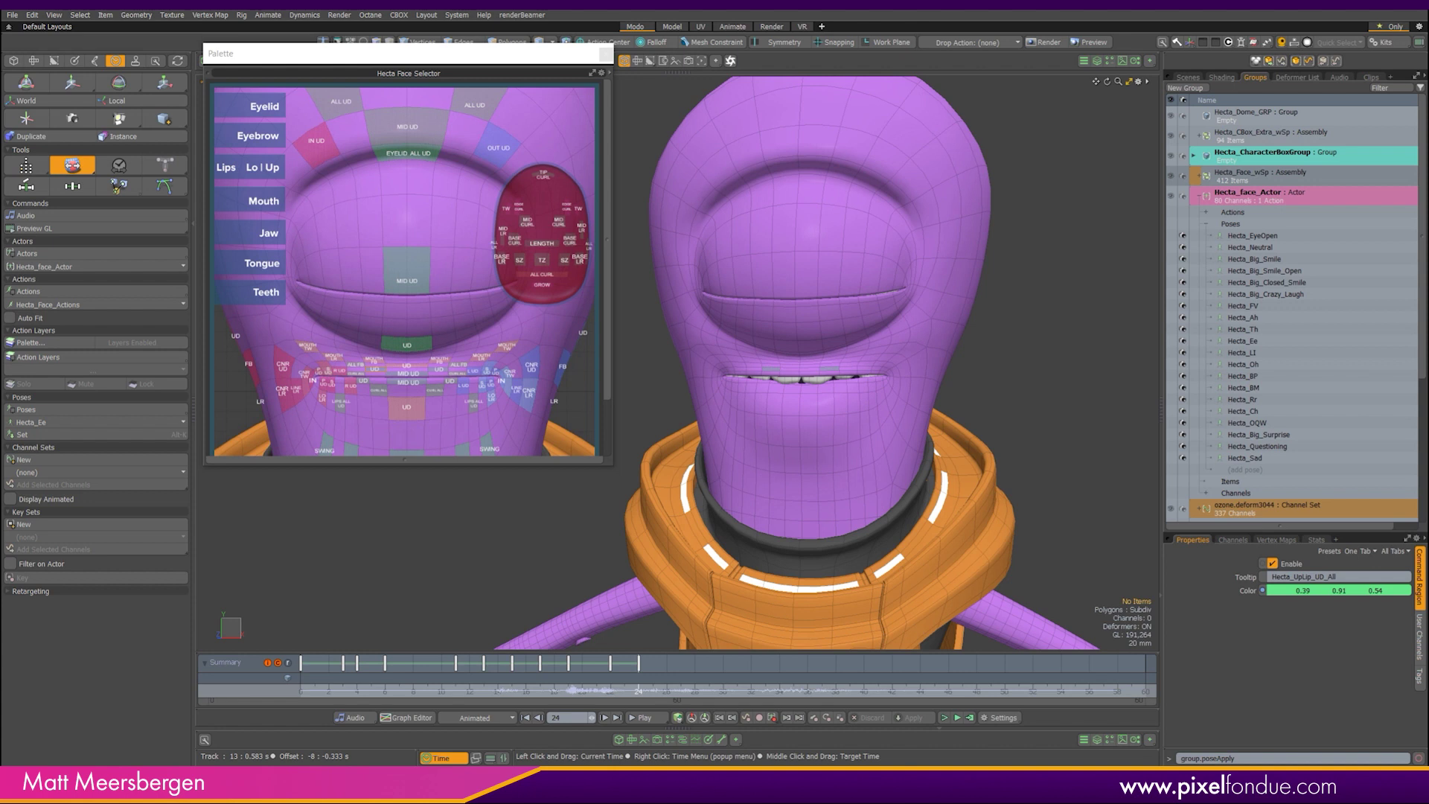
{"action": "left_click", "coordinate": [1255, 367]}
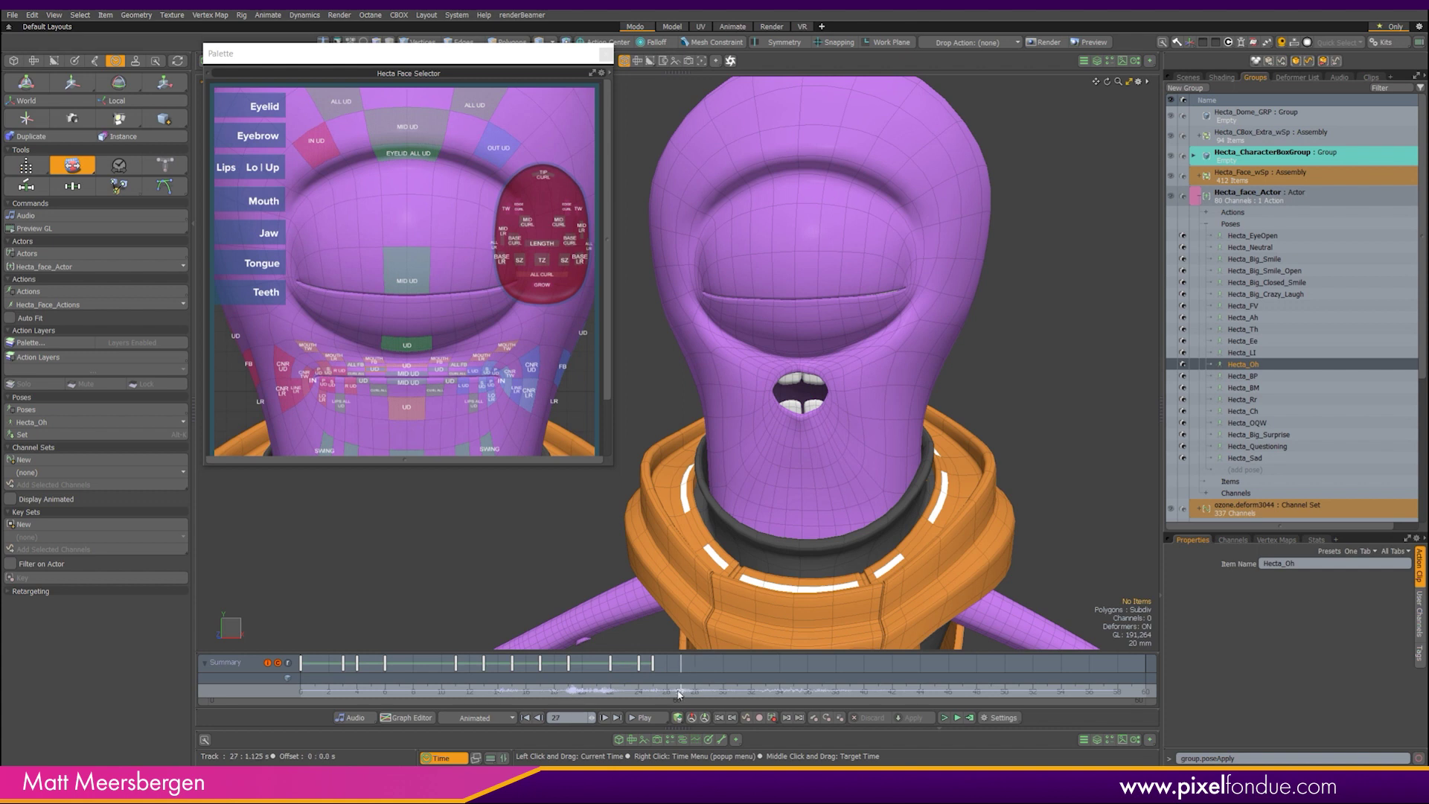
Apply the Hecta_OQW pose and select the main mouth up-down control at frame 41
{"action": "key", "text": "Up"}
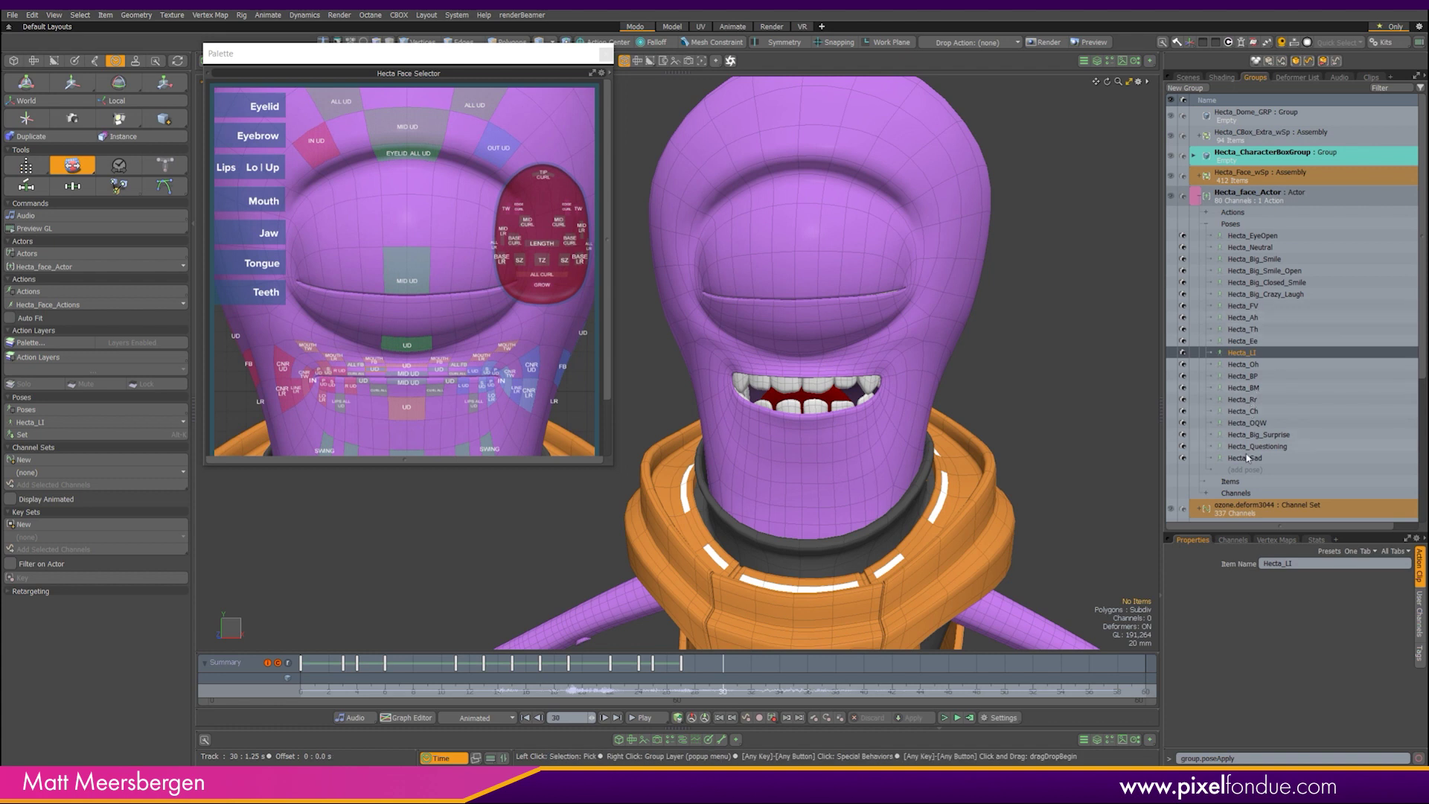
{"action": "left_click", "coordinate": [1249, 424]}
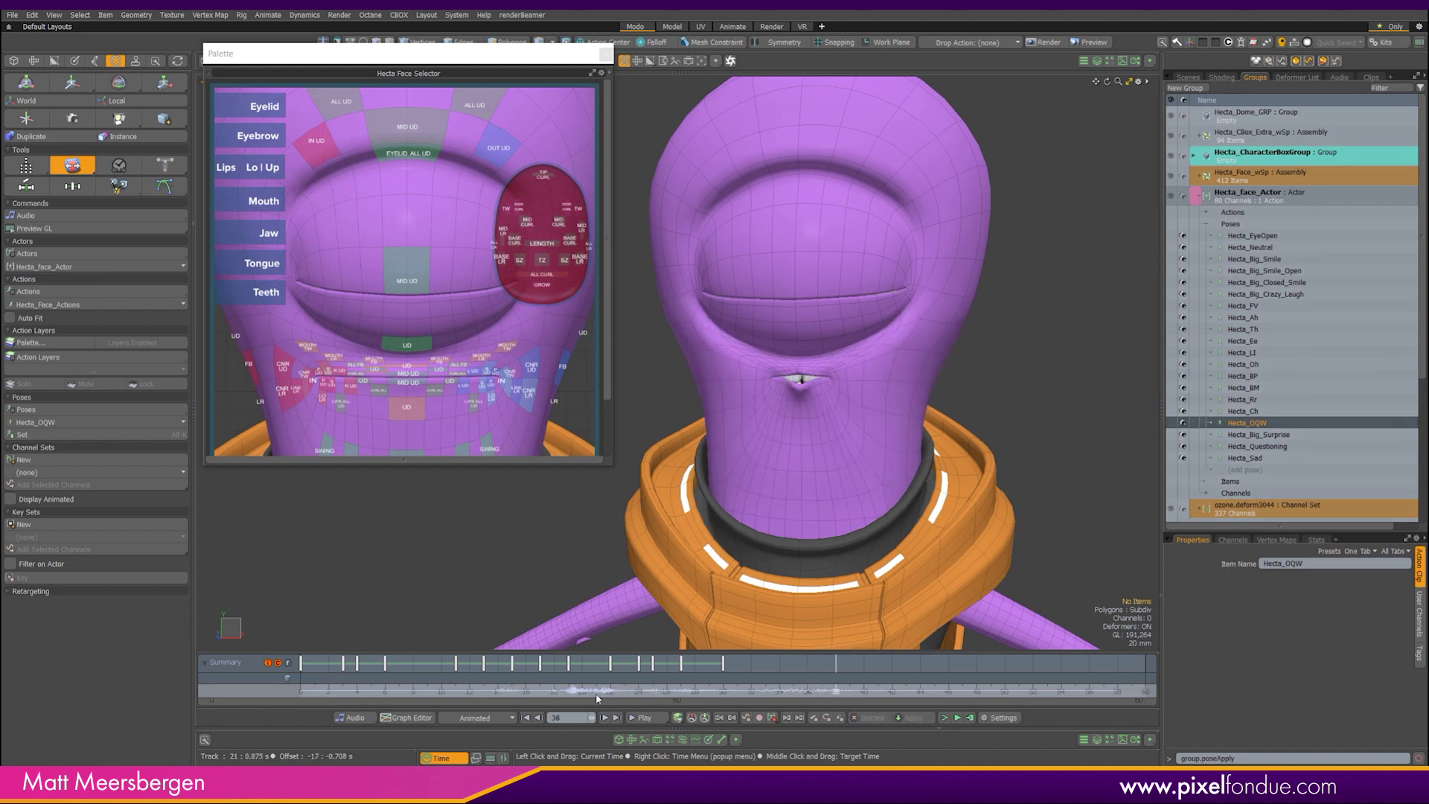
{"action": "left_click", "coordinate": [632, 692]}
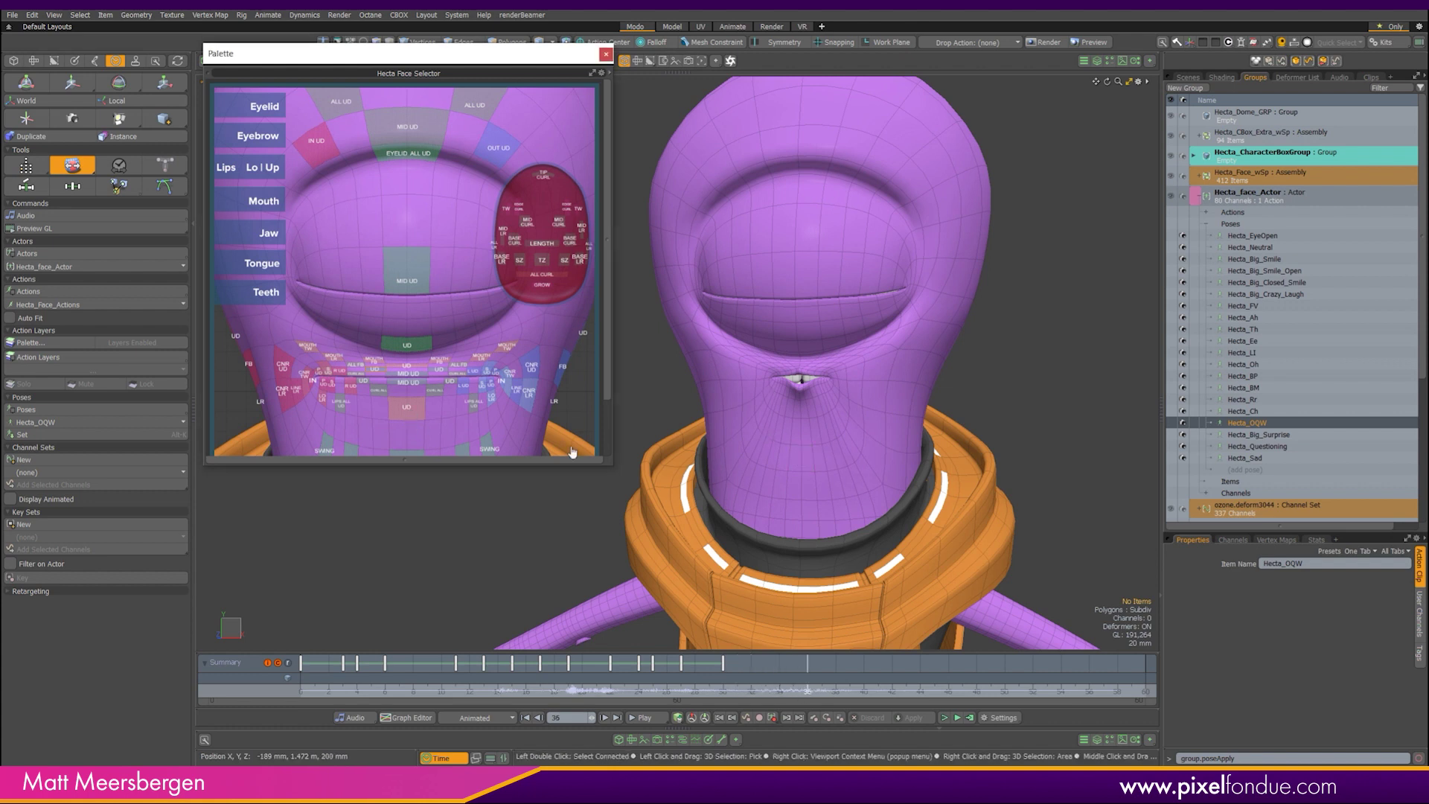
{"action": "left_click", "coordinate": [410, 414]}
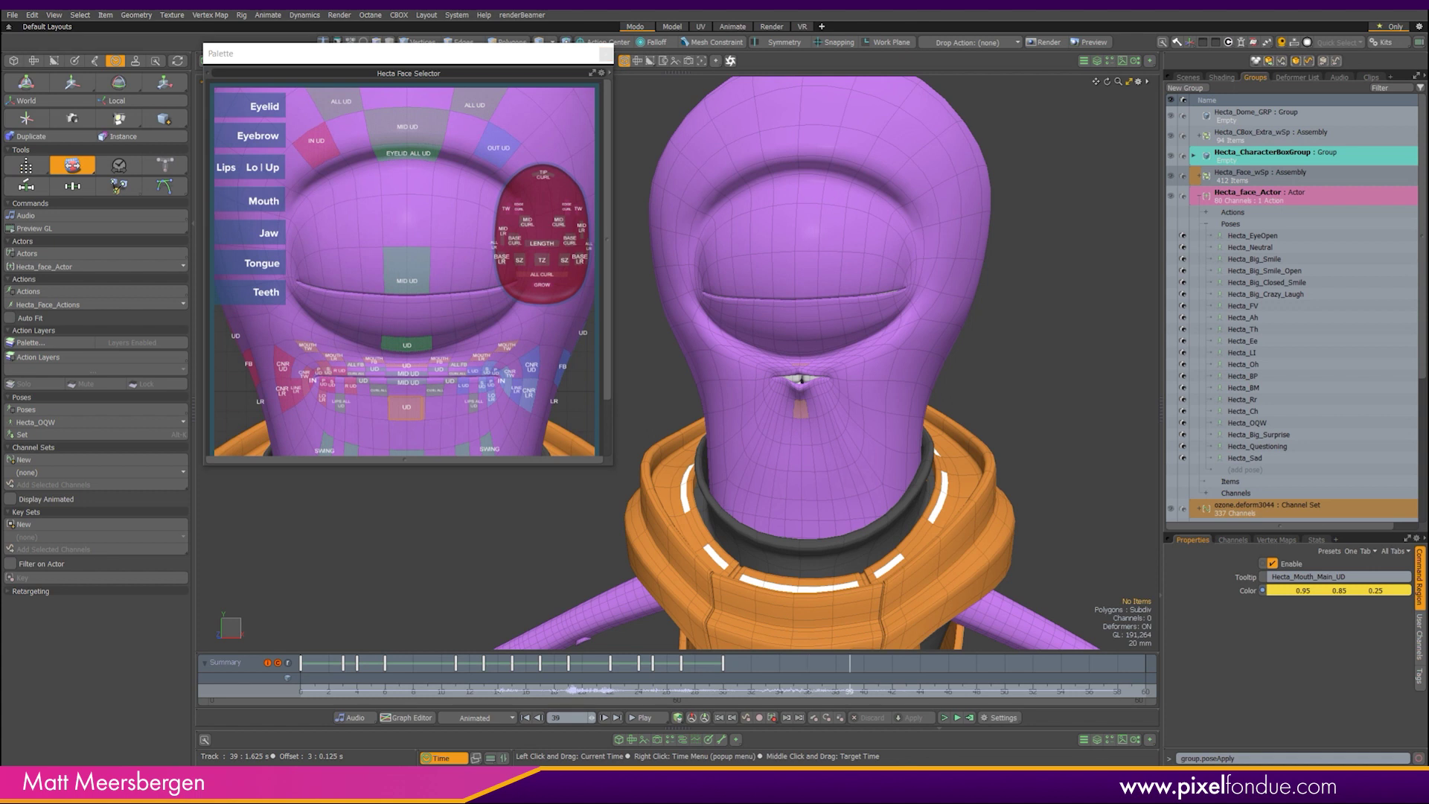
{"action": "key", "text": "Right"}
Reshape the mouth at frame 43, undoing an unkeyed adjustment, and select Hecta_Big_Crazy_Laugh
{"action": "left_click_drag", "start_coordinate": [801, 382], "coordinate": [800, 404]}
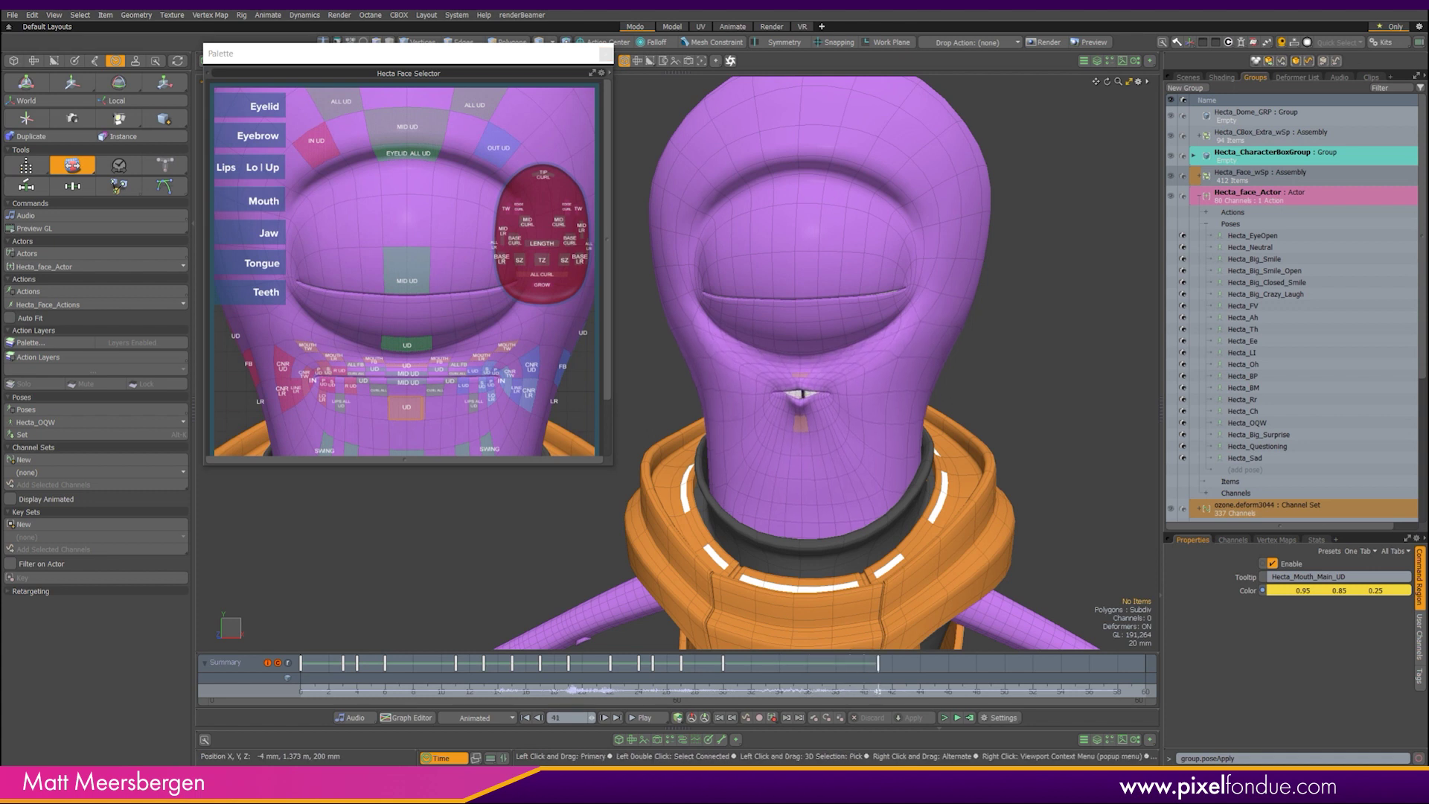
{"action": "left_click_drag", "start_coordinate": [591, 690], "coordinate": [792, 689]}
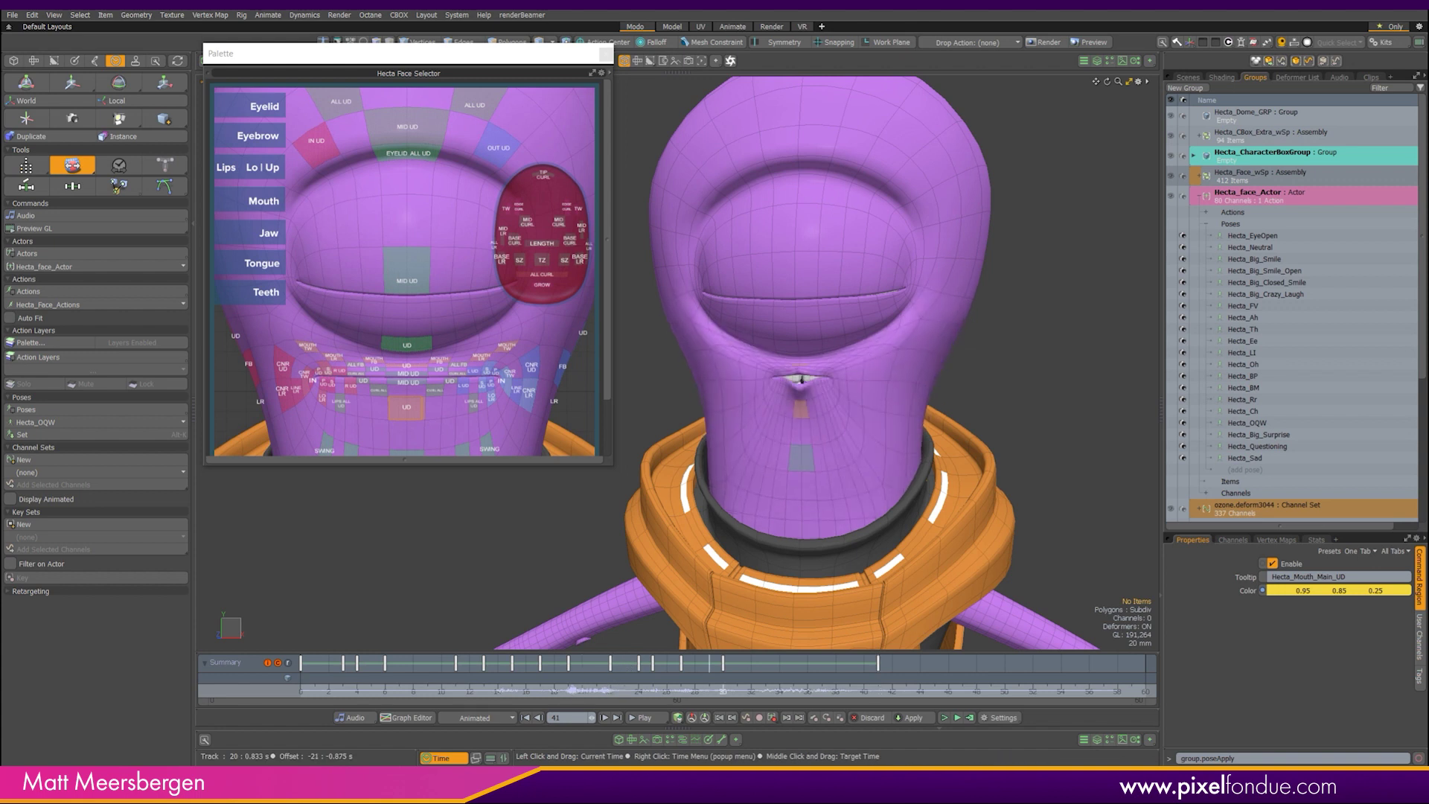
{"action": "left_click_drag", "start_coordinate": [867, 663], "coordinate": [864, 663]}
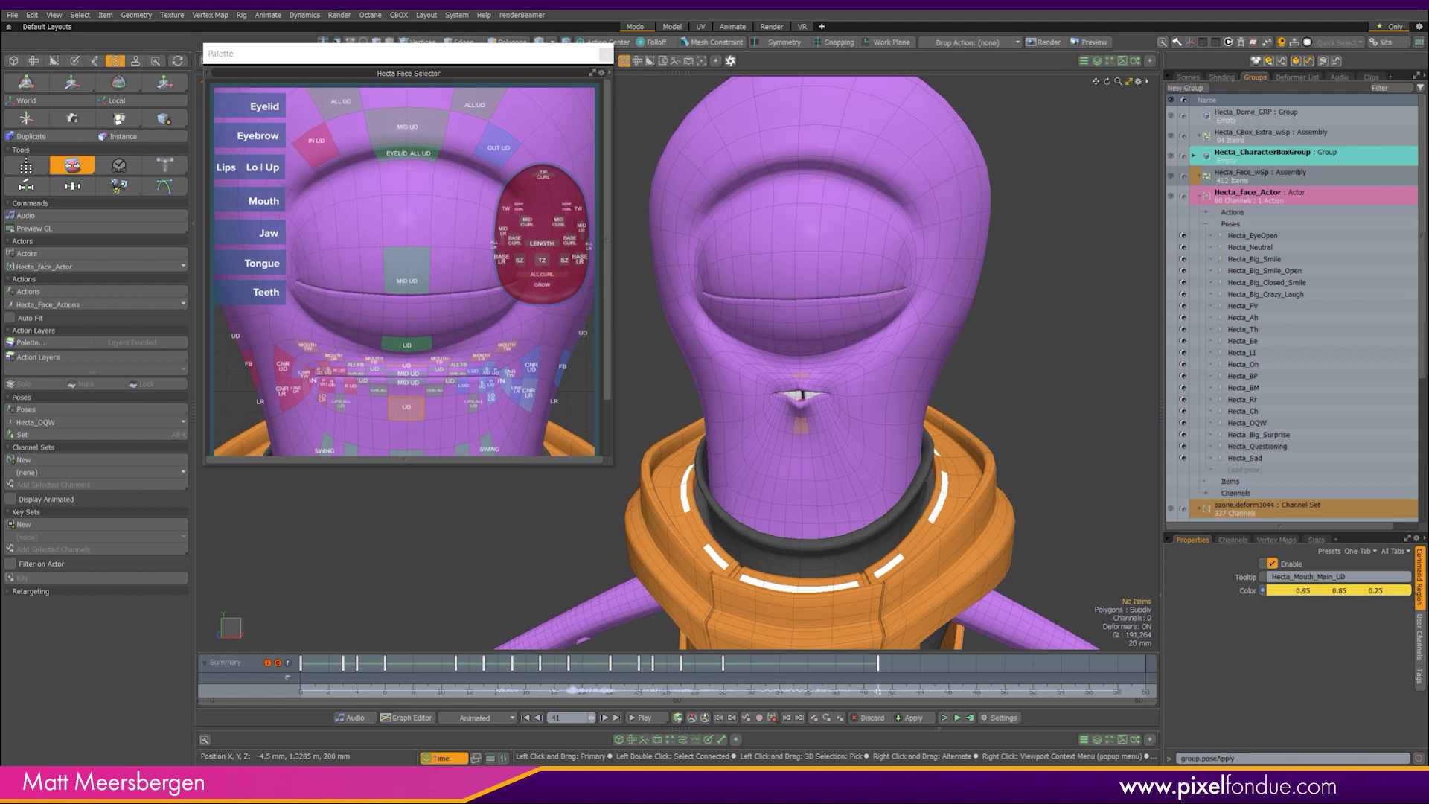
{"action": "key", "text": "ctrl+z"}
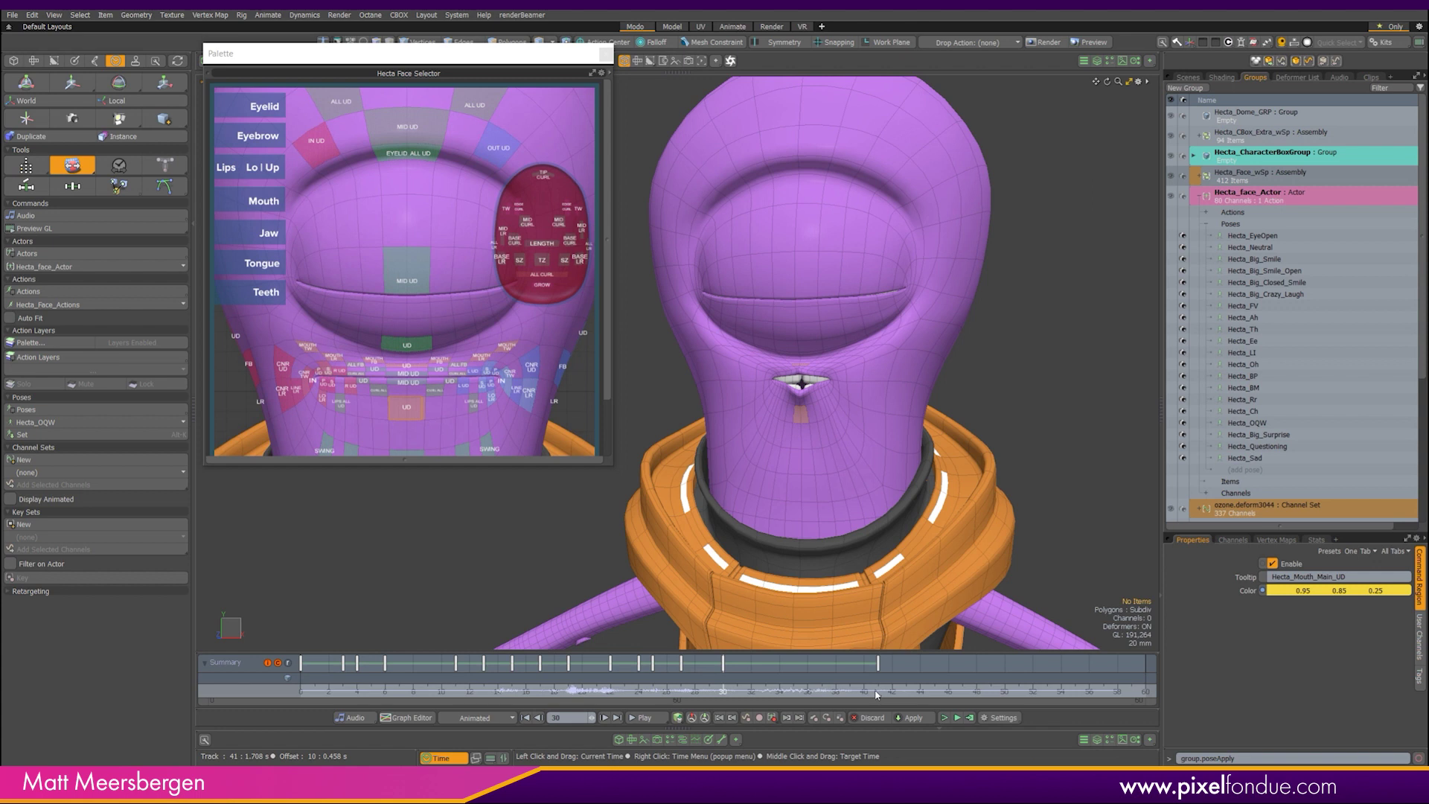
{"action": "left_click", "coordinate": [586, 671]}
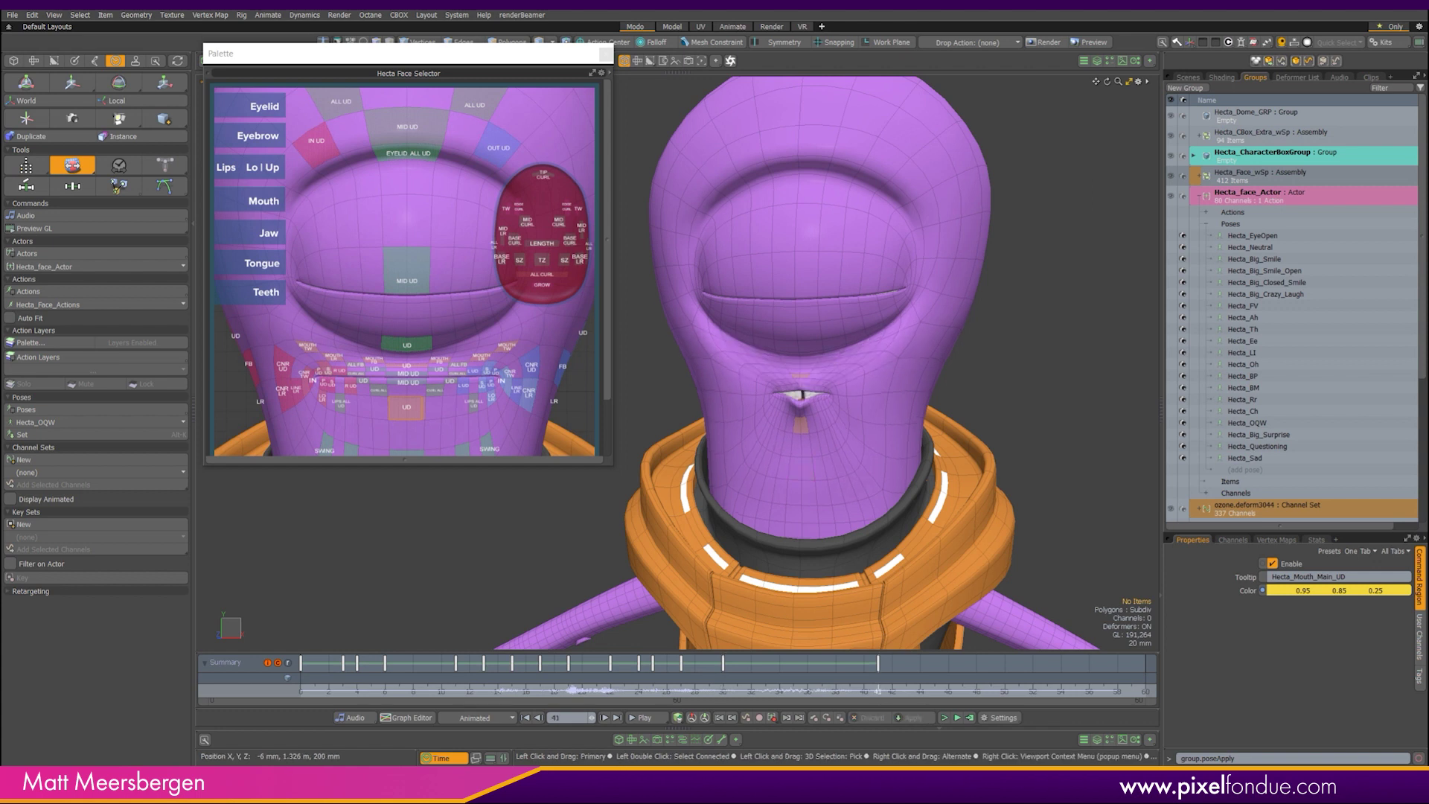
{"action": "left_click_drag", "start_coordinate": [802, 393], "coordinate": [802, 391]}
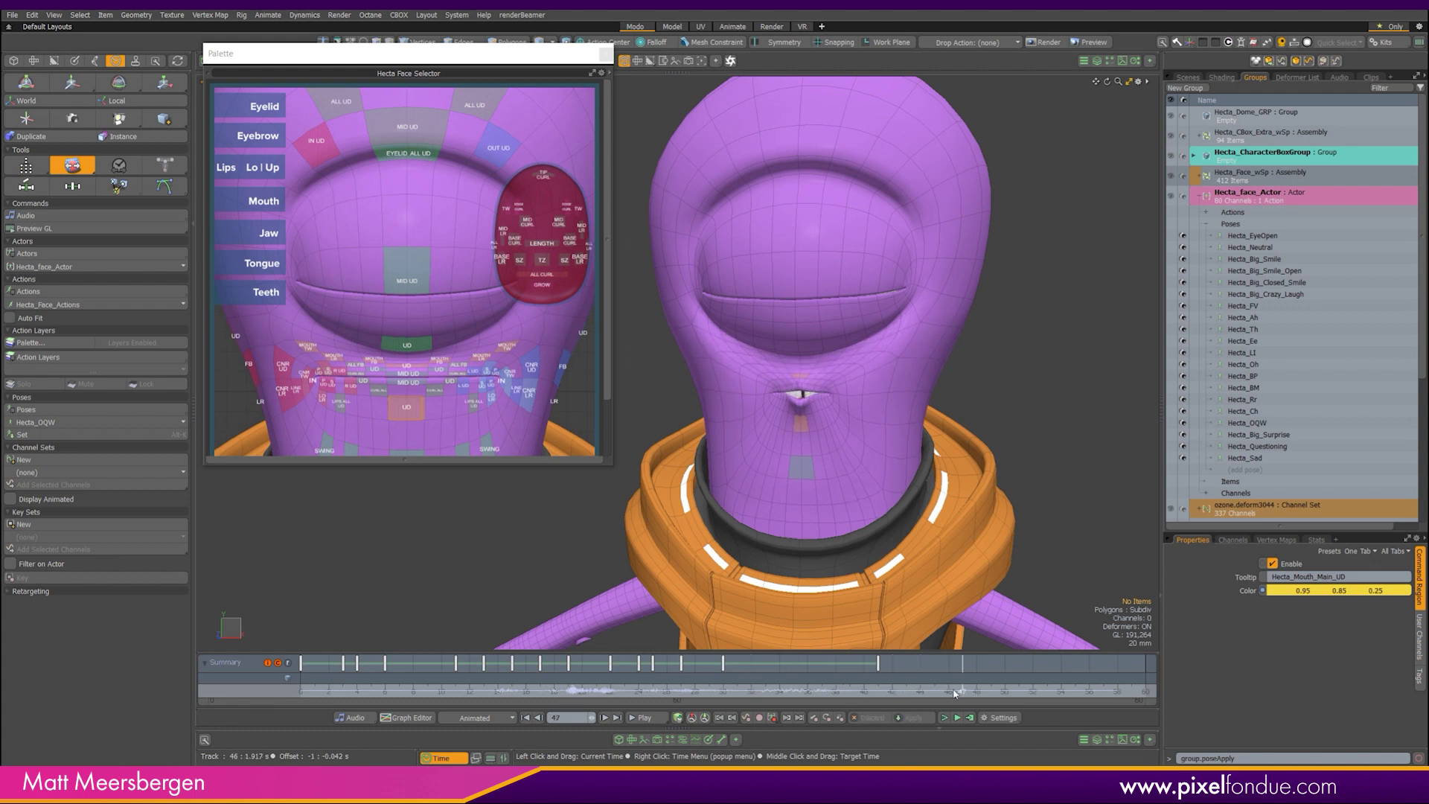
{"action": "left_click", "coordinate": [1279, 295]}
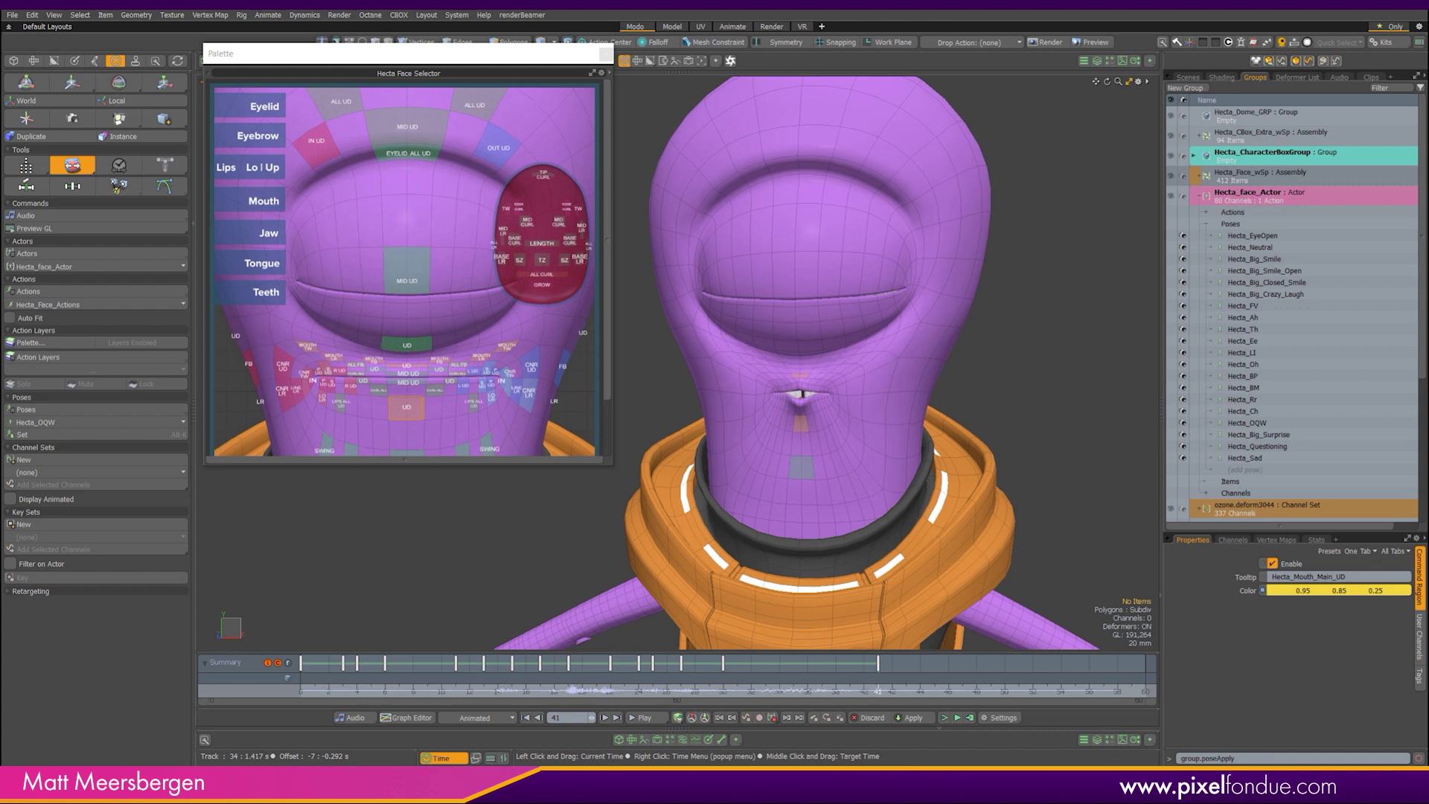
Apply Hecta_Big_Crazy_Laugh, return to frame 45 and play back the facial animation
{"action": "key", "text": "Right"}
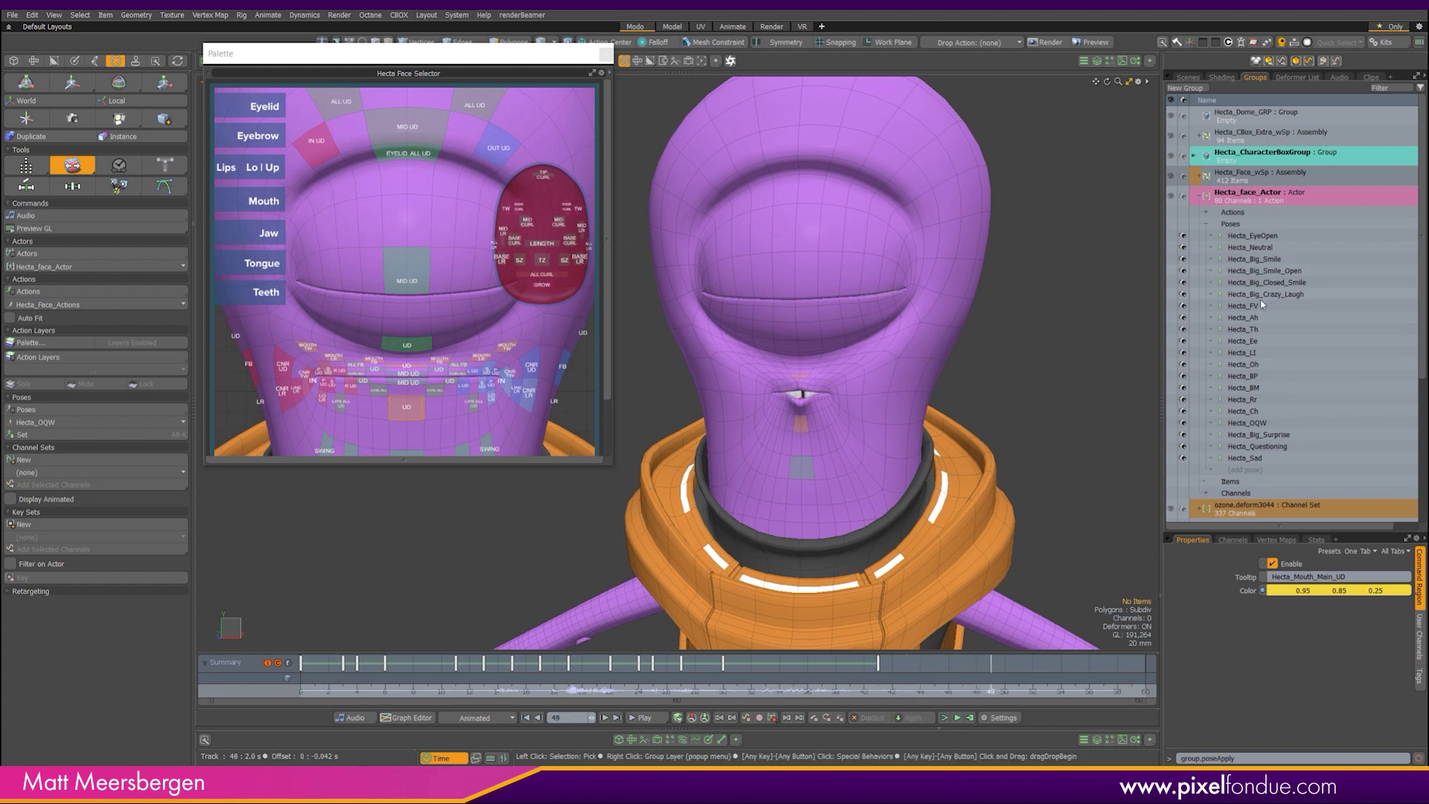
{"action": "left_click", "coordinate": [1276, 293]}
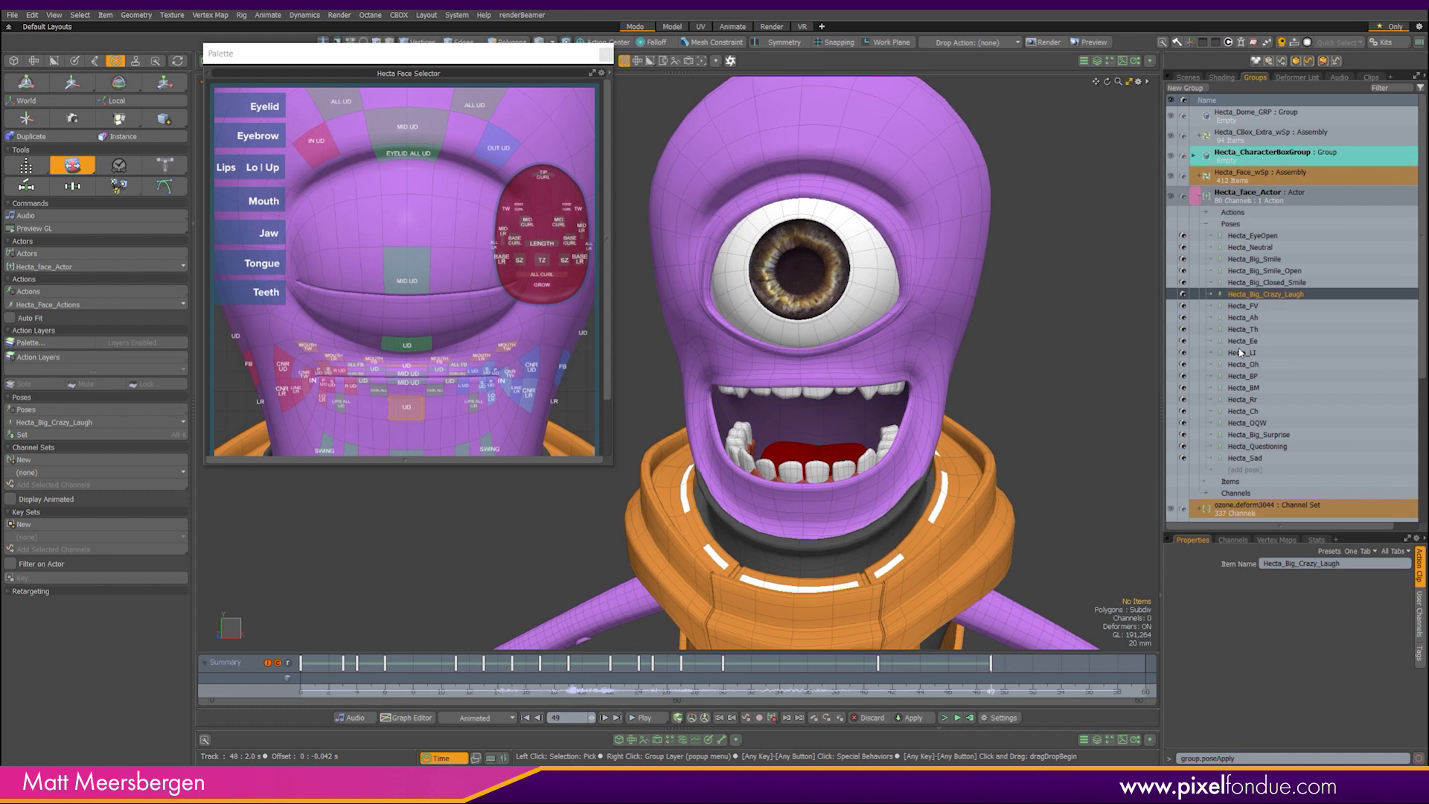
{"action": "left_click", "coordinate": [883, 694]}
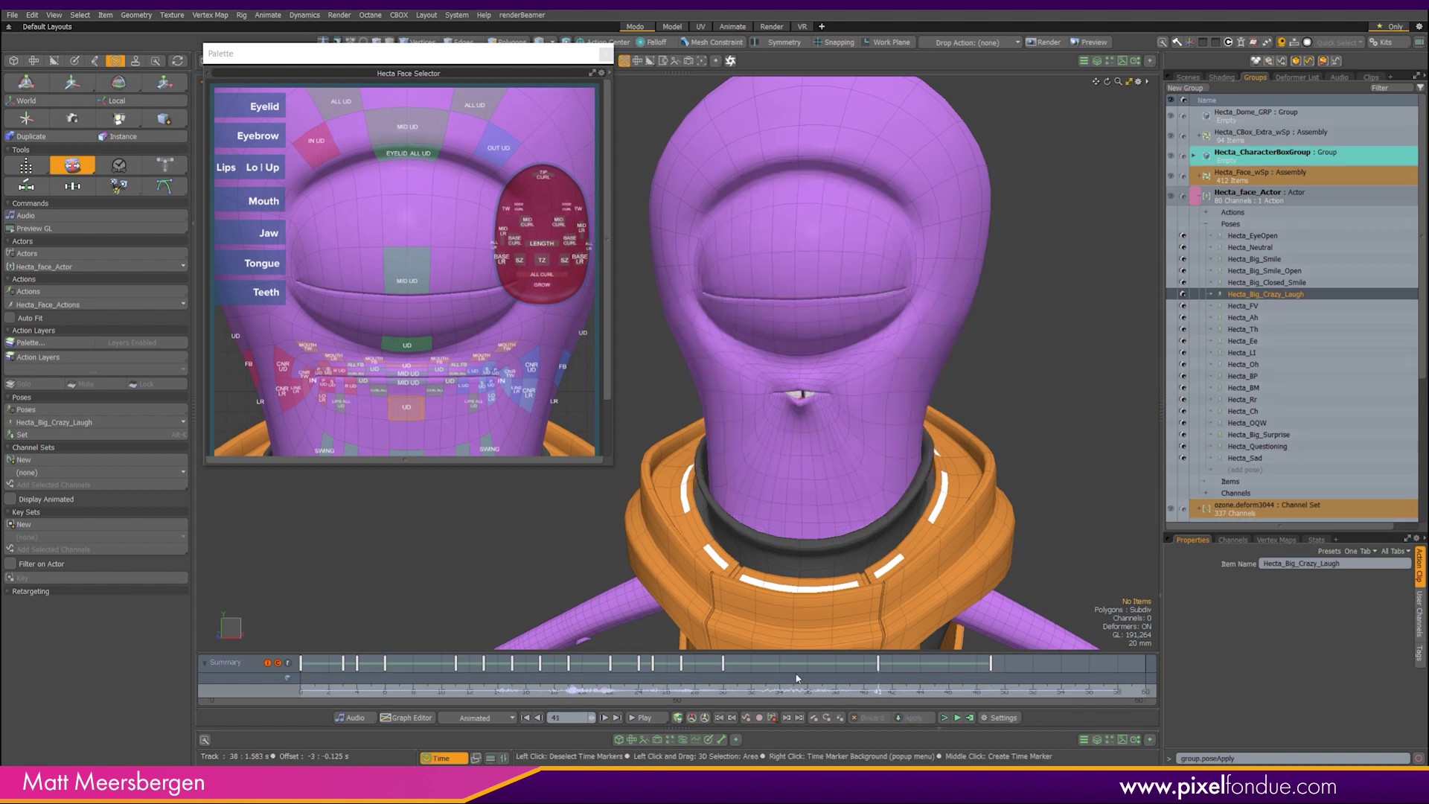
{"action": "key", "text": "space"}
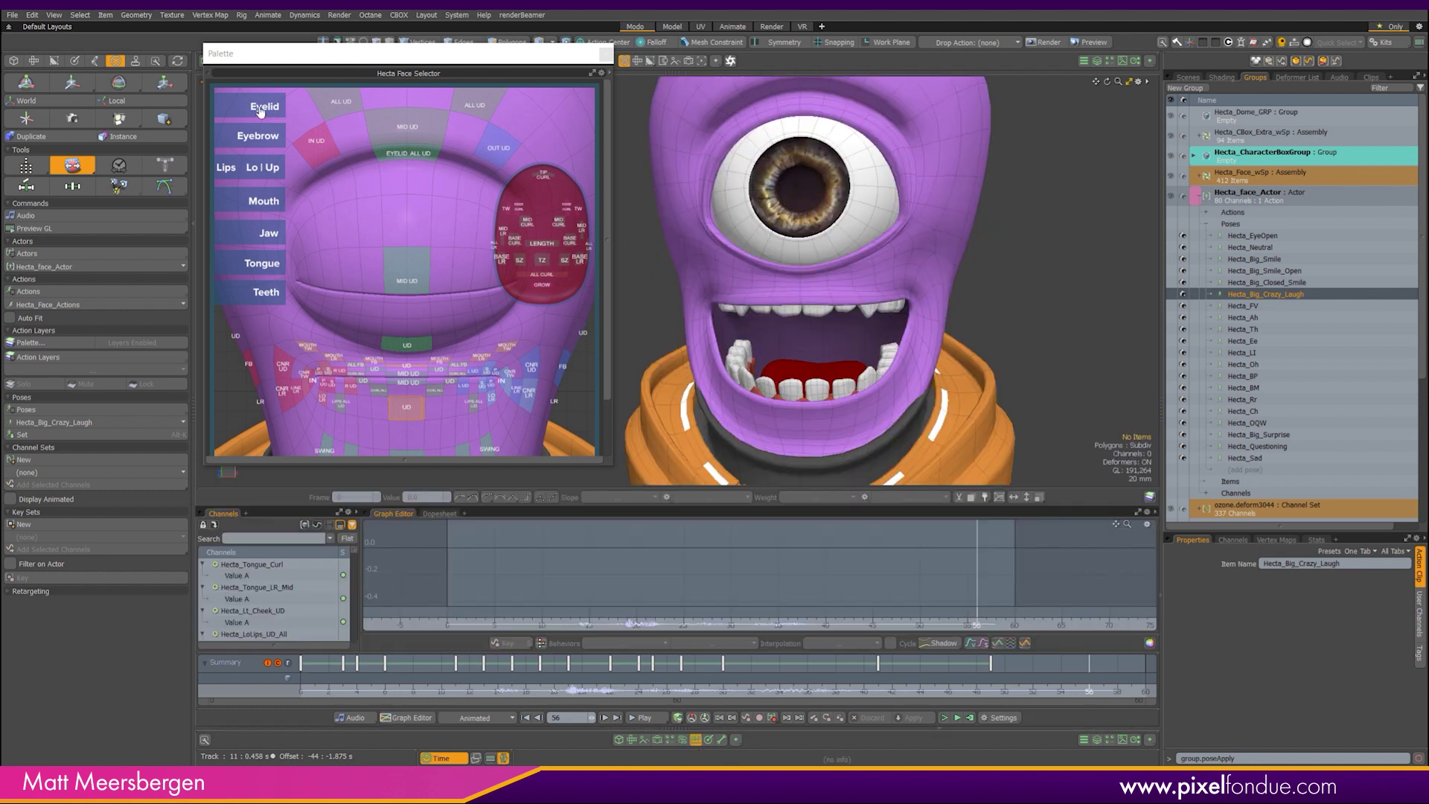
Delete the old eyelid keys, including the stray key at frame 49
{"action": "left_click", "coordinate": [260, 109]}
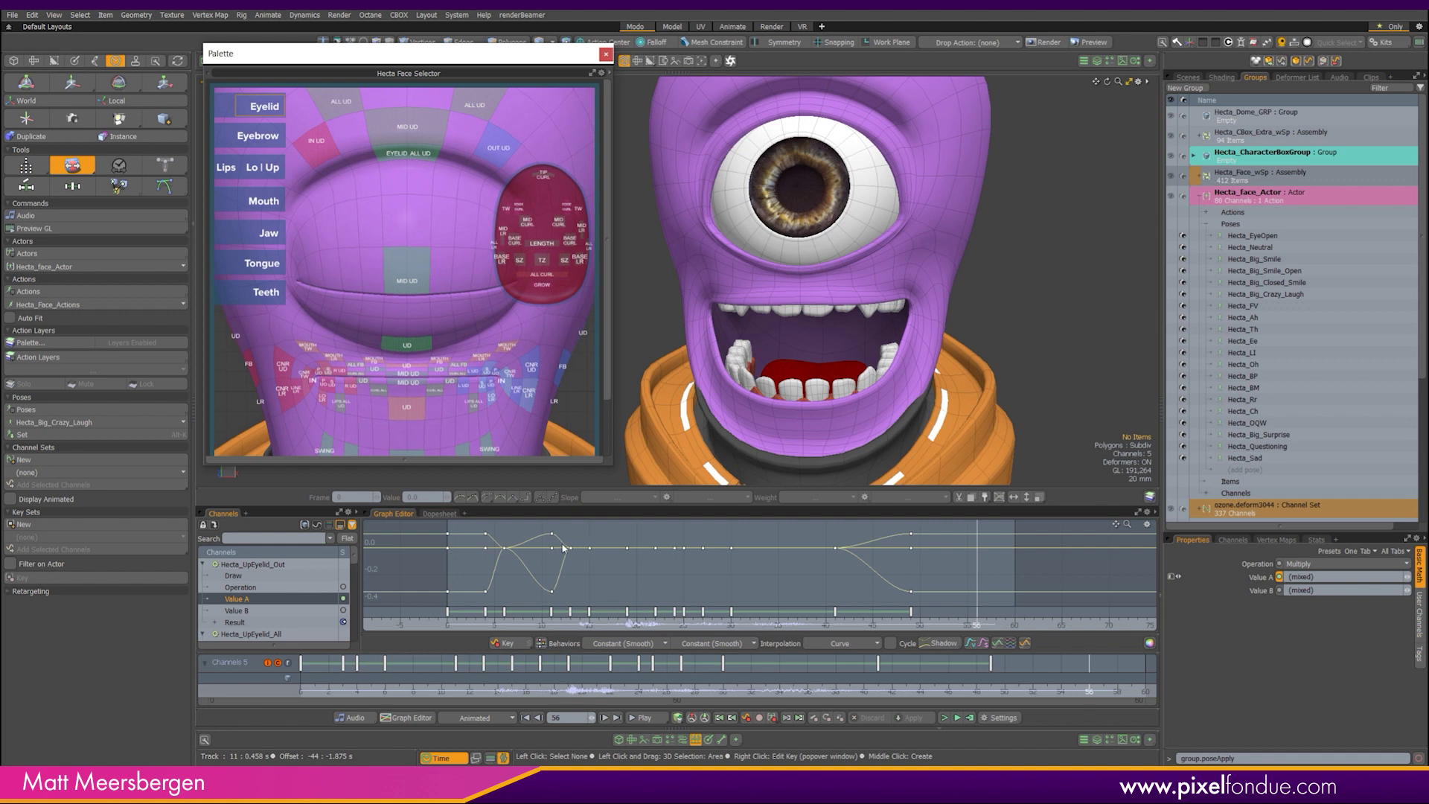
{"action": "left_click_drag", "start_coordinate": [559, 540], "coordinate": [843, 554]}
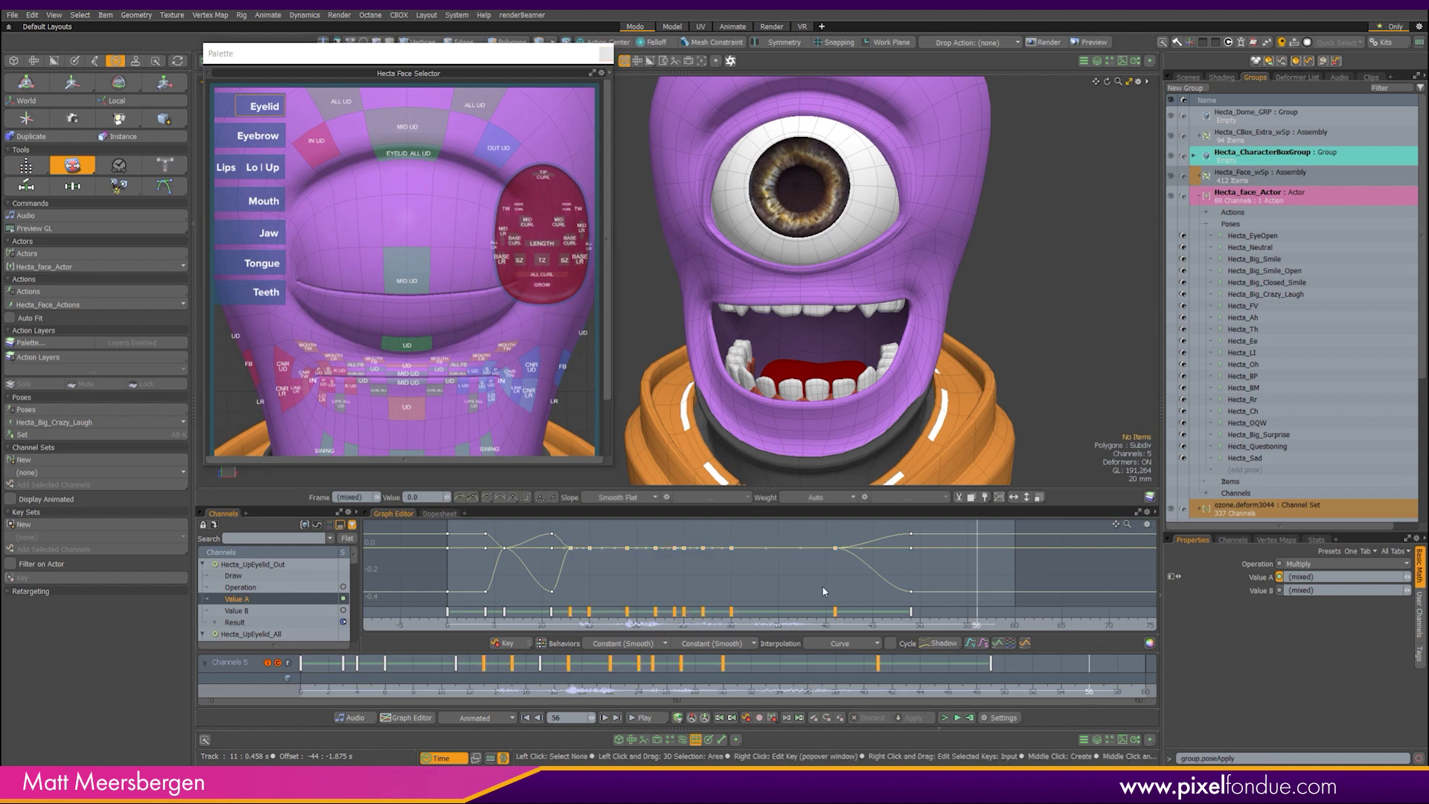
{"action": "key", "text": "Delete"}
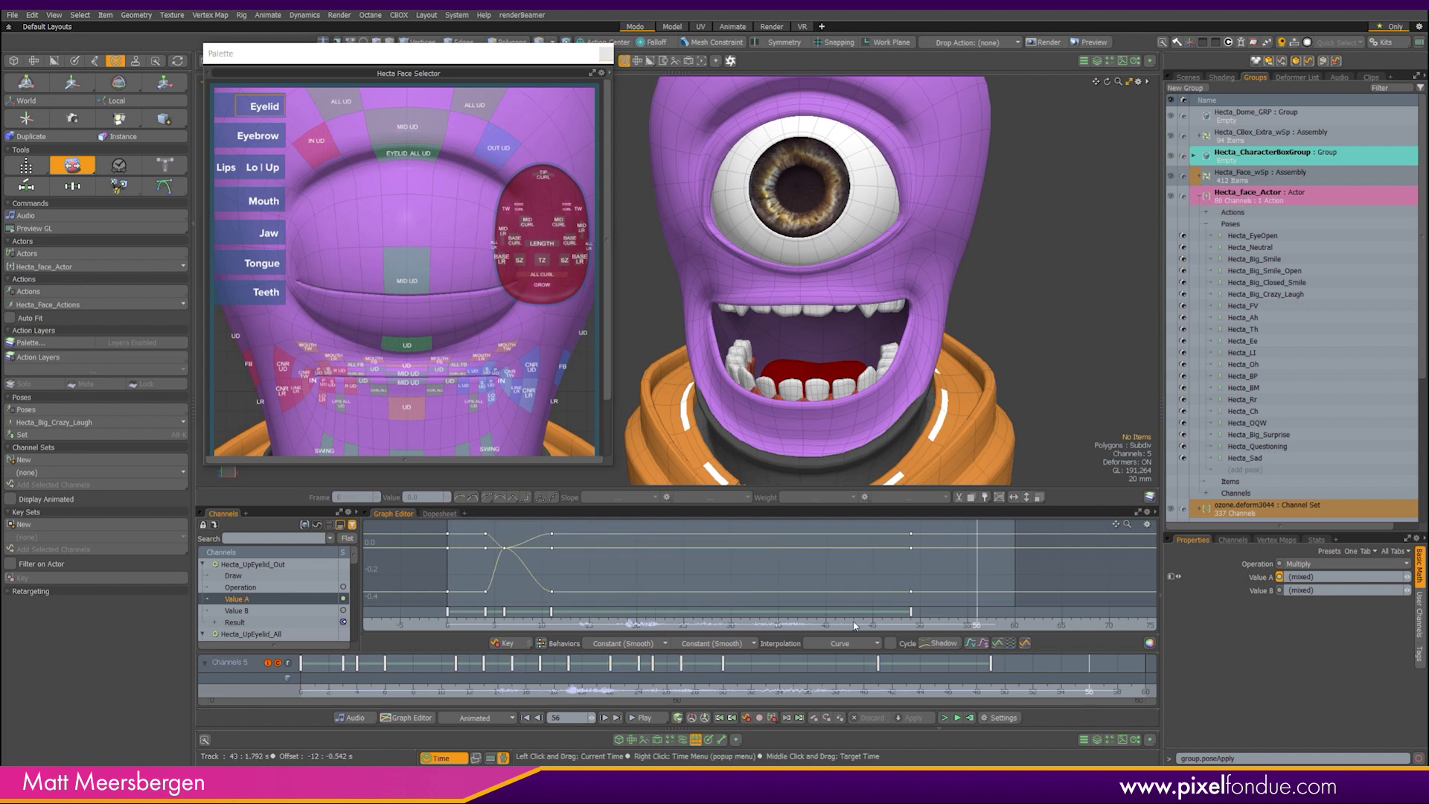
{"action": "left_click", "coordinate": [863, 623]}
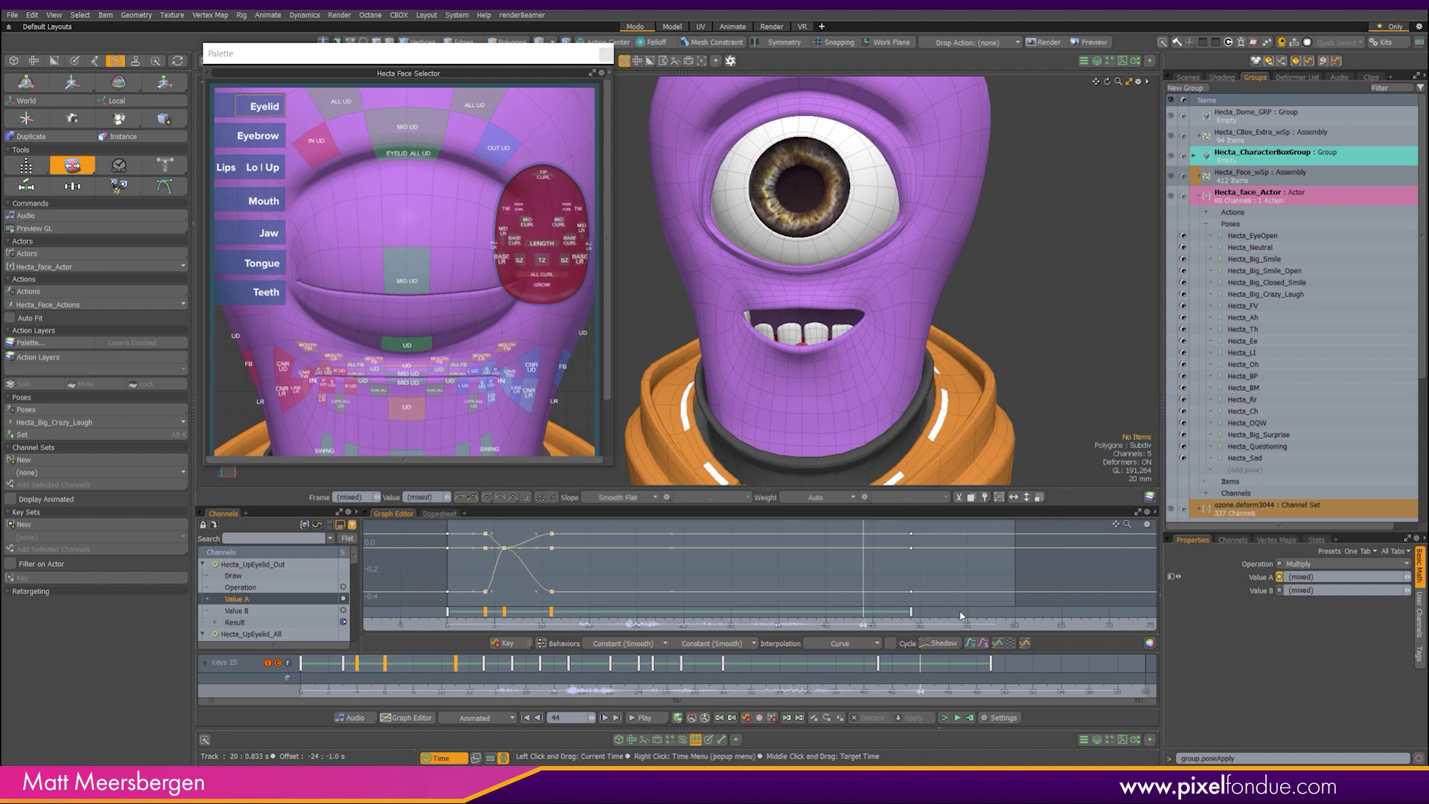
{"action": "left_click", "coordinate": [911, 611]}
{"action": "key", "text": "Delete"}
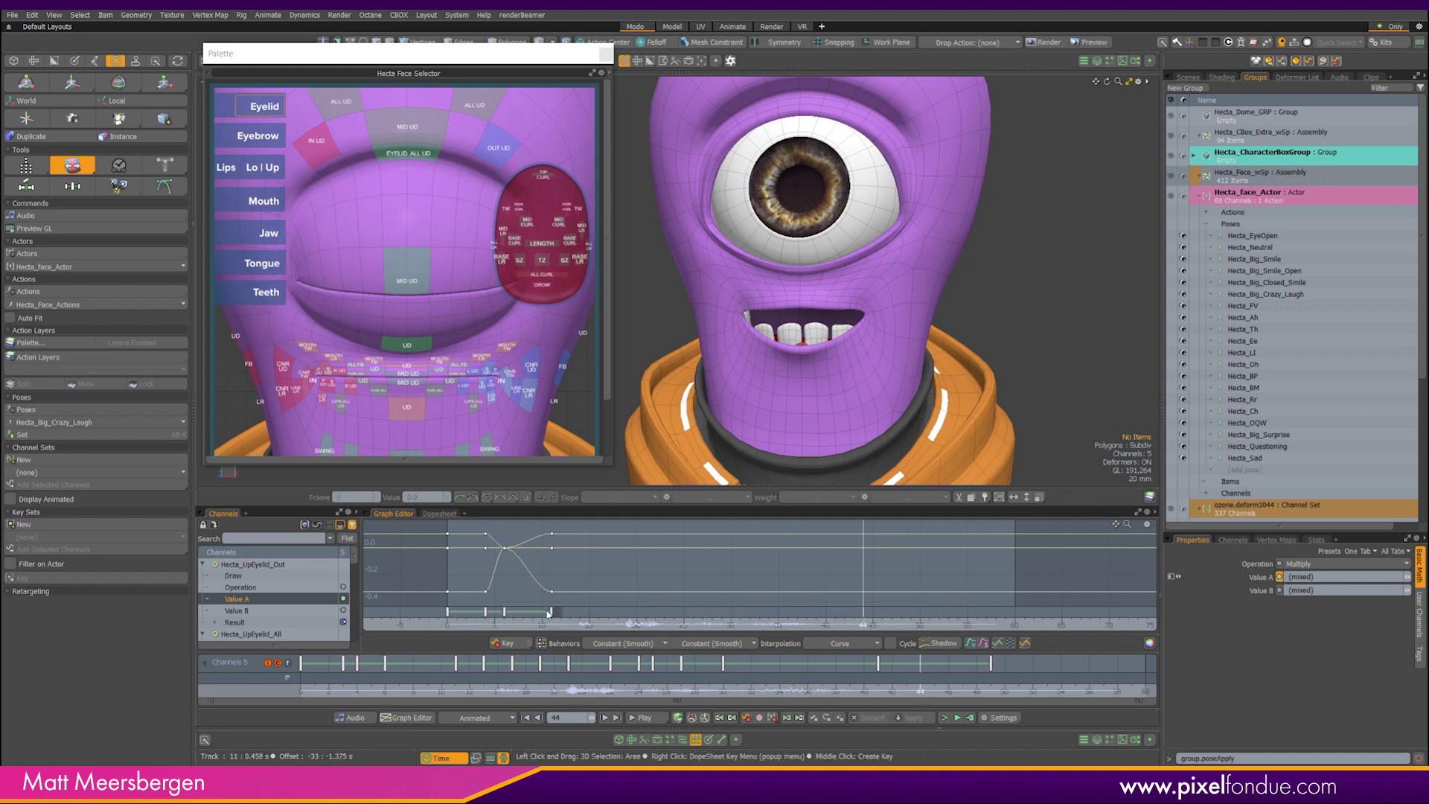
Paste the blink keys, shift them to frame 50, and play back with a larger 3D view
{"action": "key", "text": "ctrl+v"}
{"action": "left_click_drag", "start_coordinate": [930, 614], "coordinate": [918, 618]}
{"action": "key", "text": "slash"}
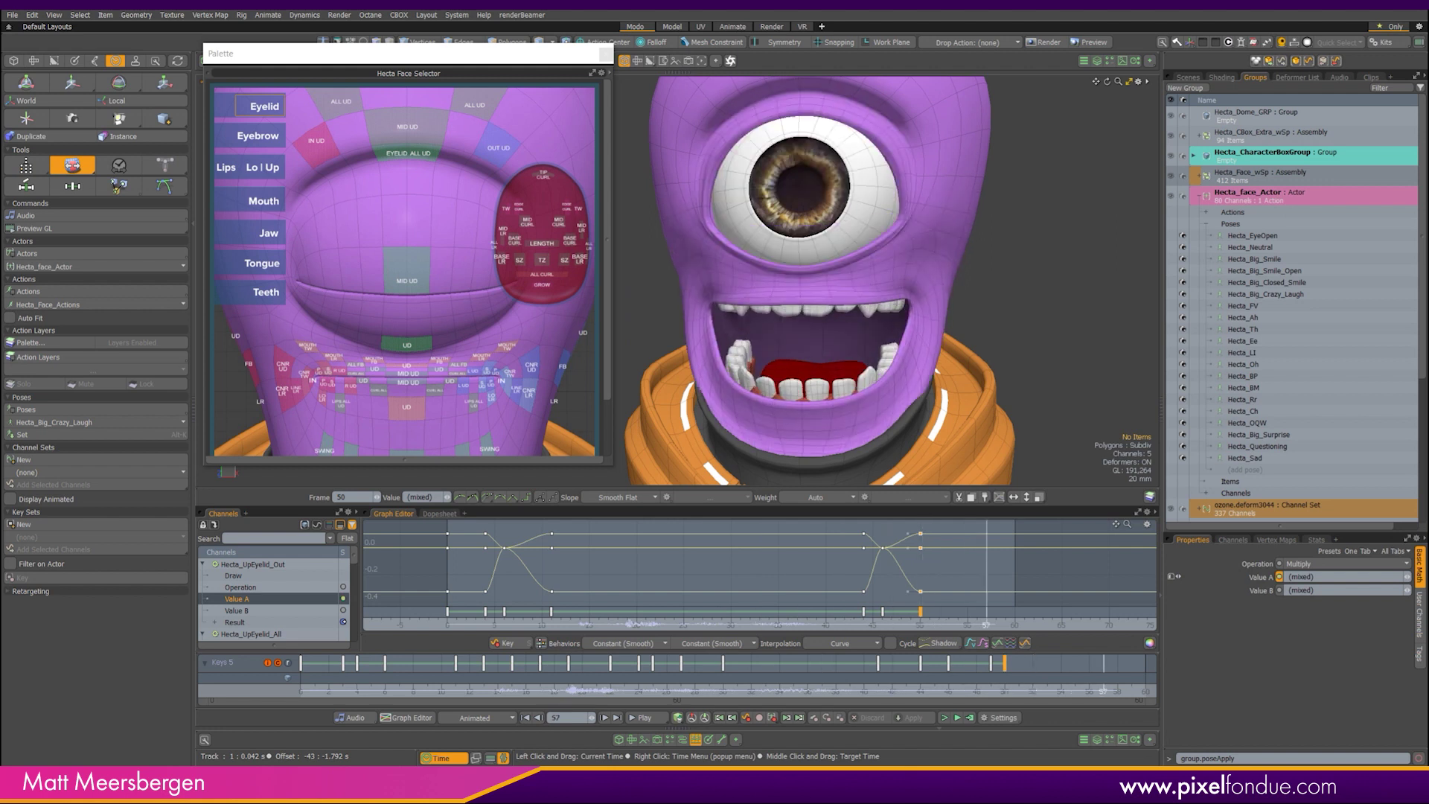
{"action": "key", "text": "ctrl+space"}
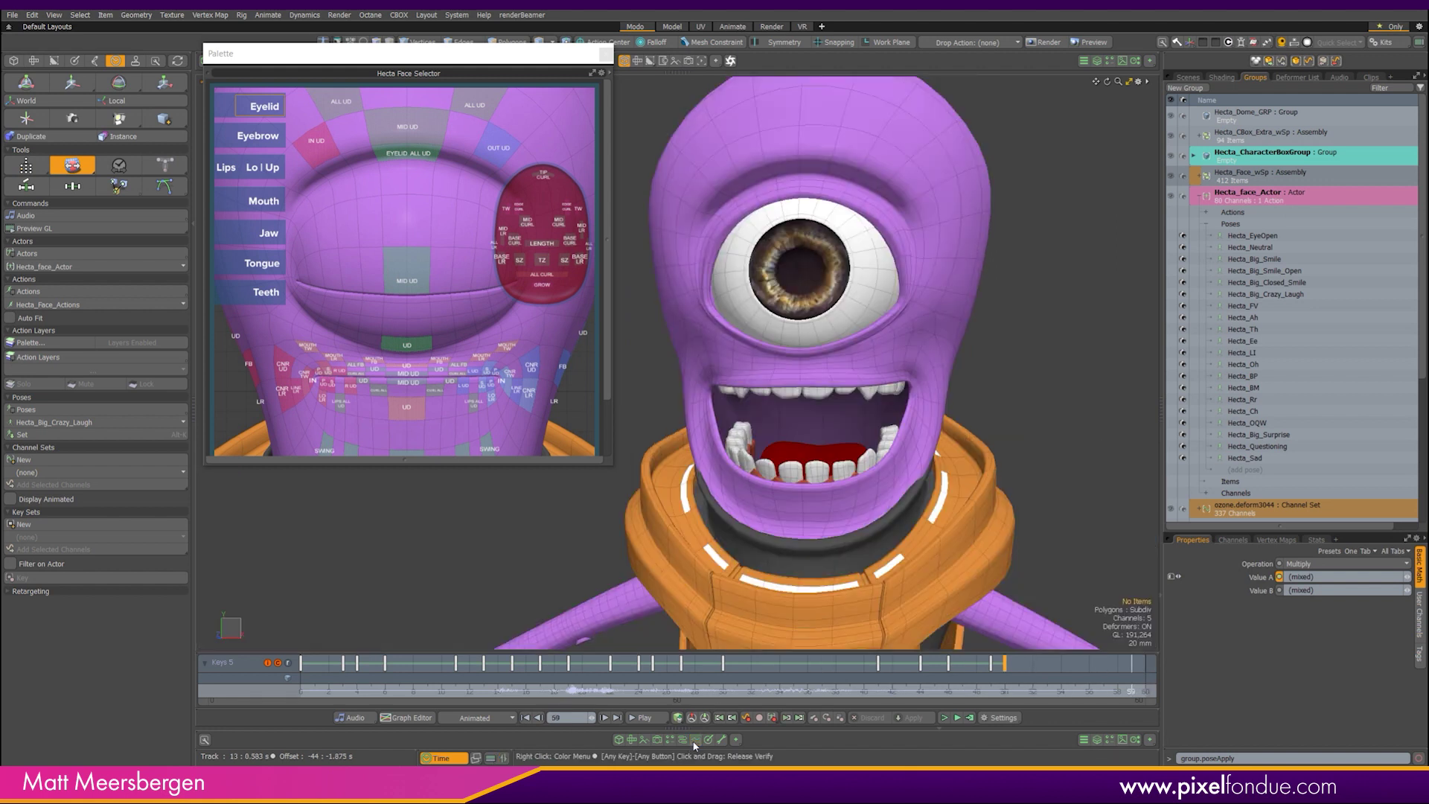
{"action": "scroll", "coordinate": [840, 401], "scroll_direction": "down", "scroll_amount": 3}
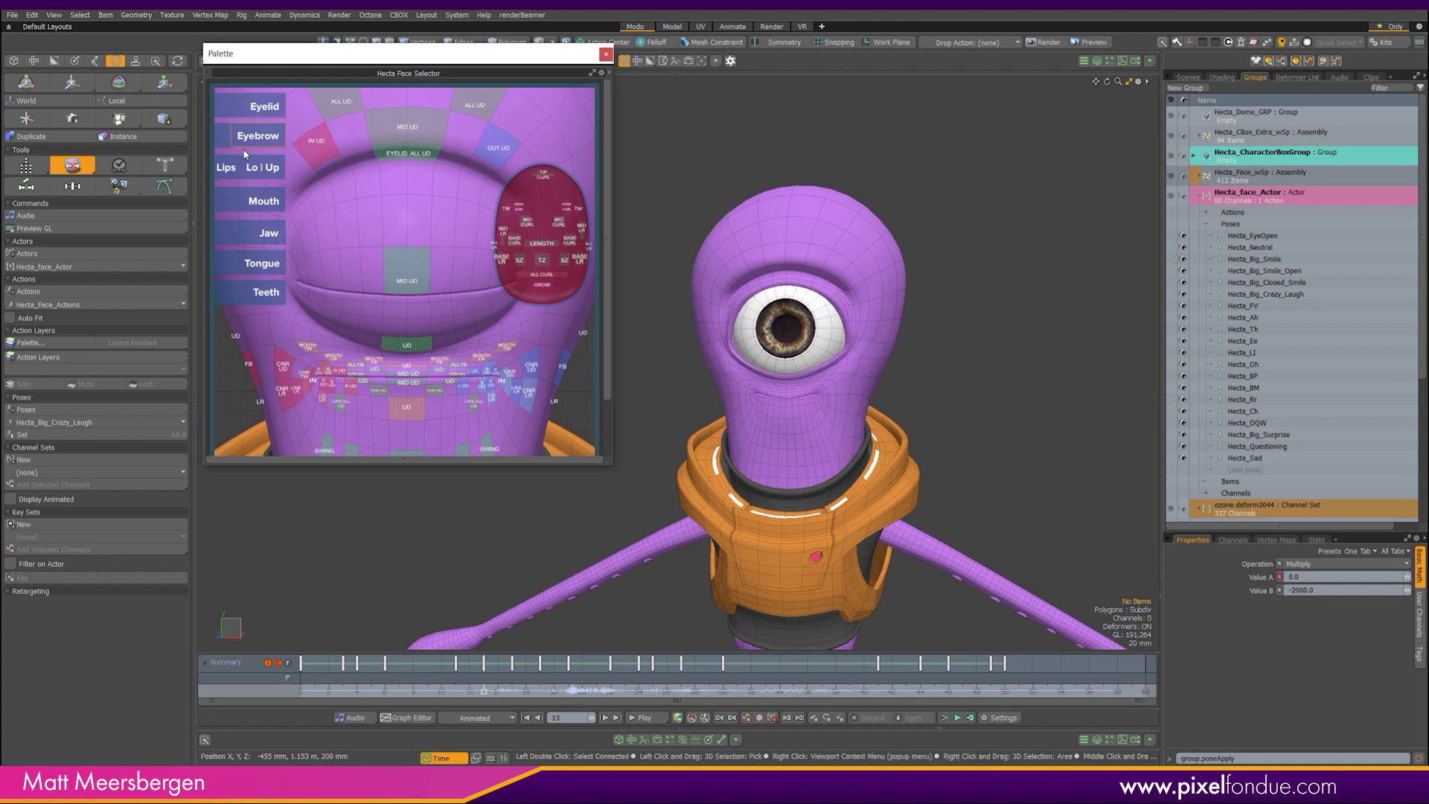
Delete most brow keys in the graph editor and adjust the eyebrow control at frame 20
{"action": "left_click", "coordinate": [696, 740]}
{"action": "key", "text": "a"}
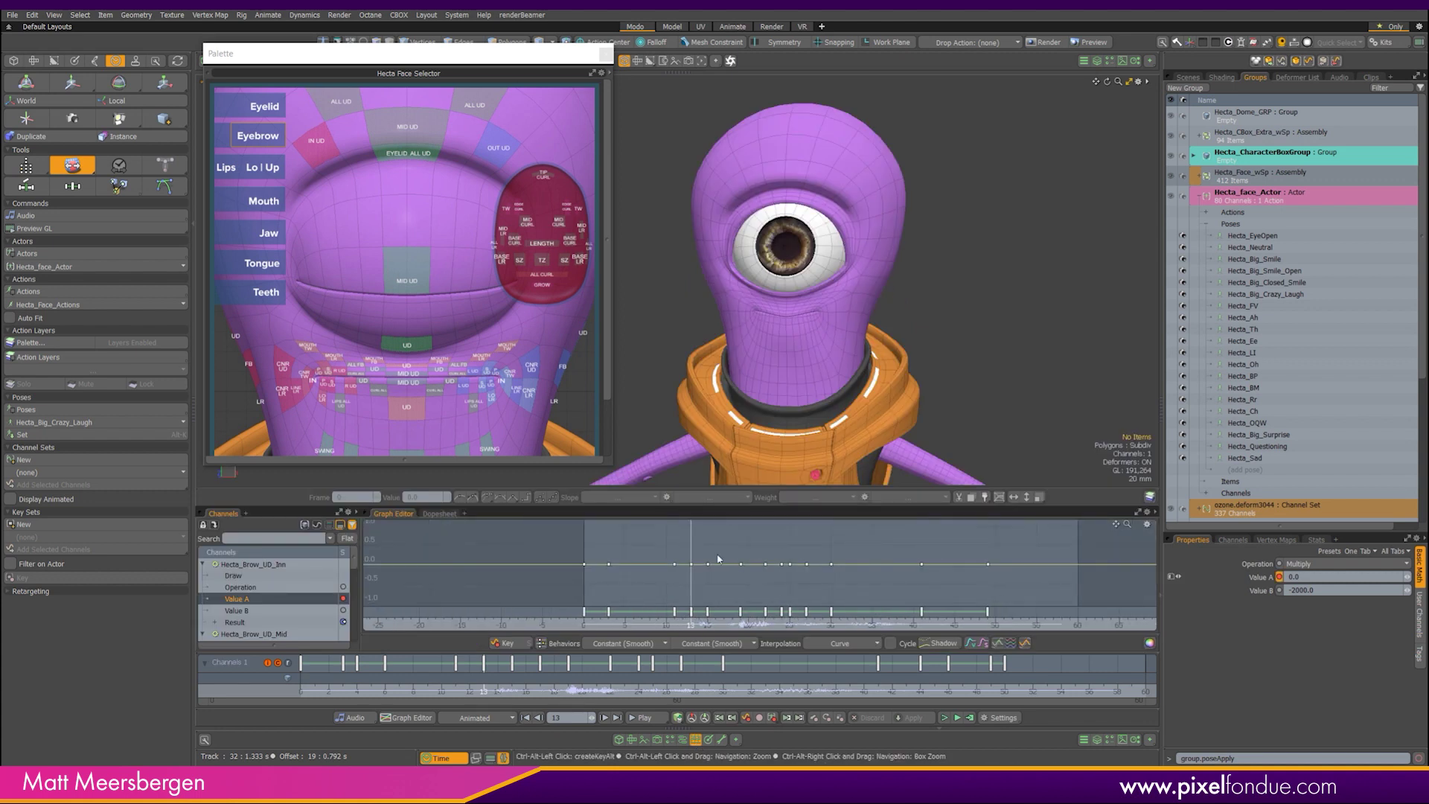
{"action": "left_click_drag", "start_coordinate": [664, 552], "coordinate": [985, 580]}
{"action": "key", "text": "Delete"}
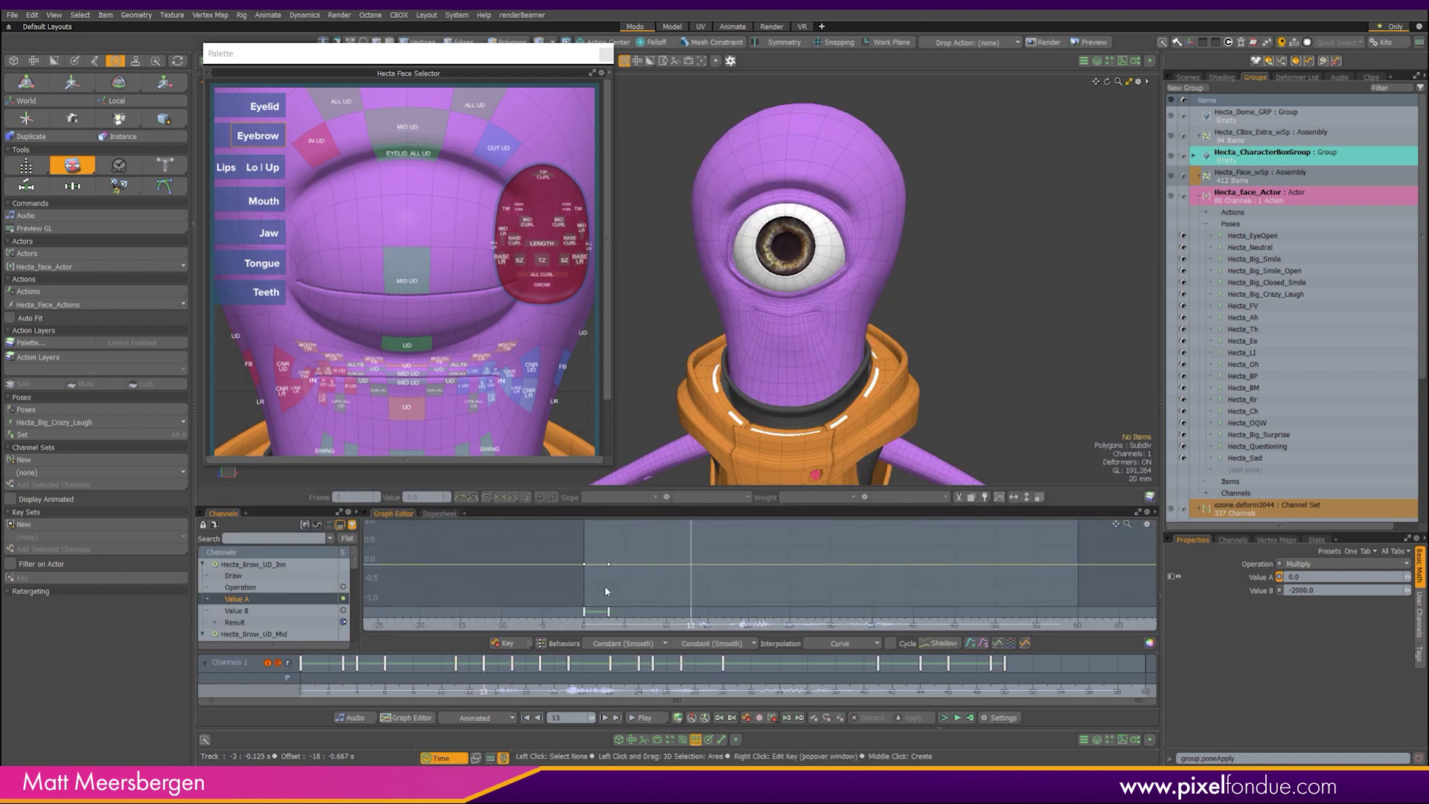
{"action": "left_click", "coordinate": [752, 625]}
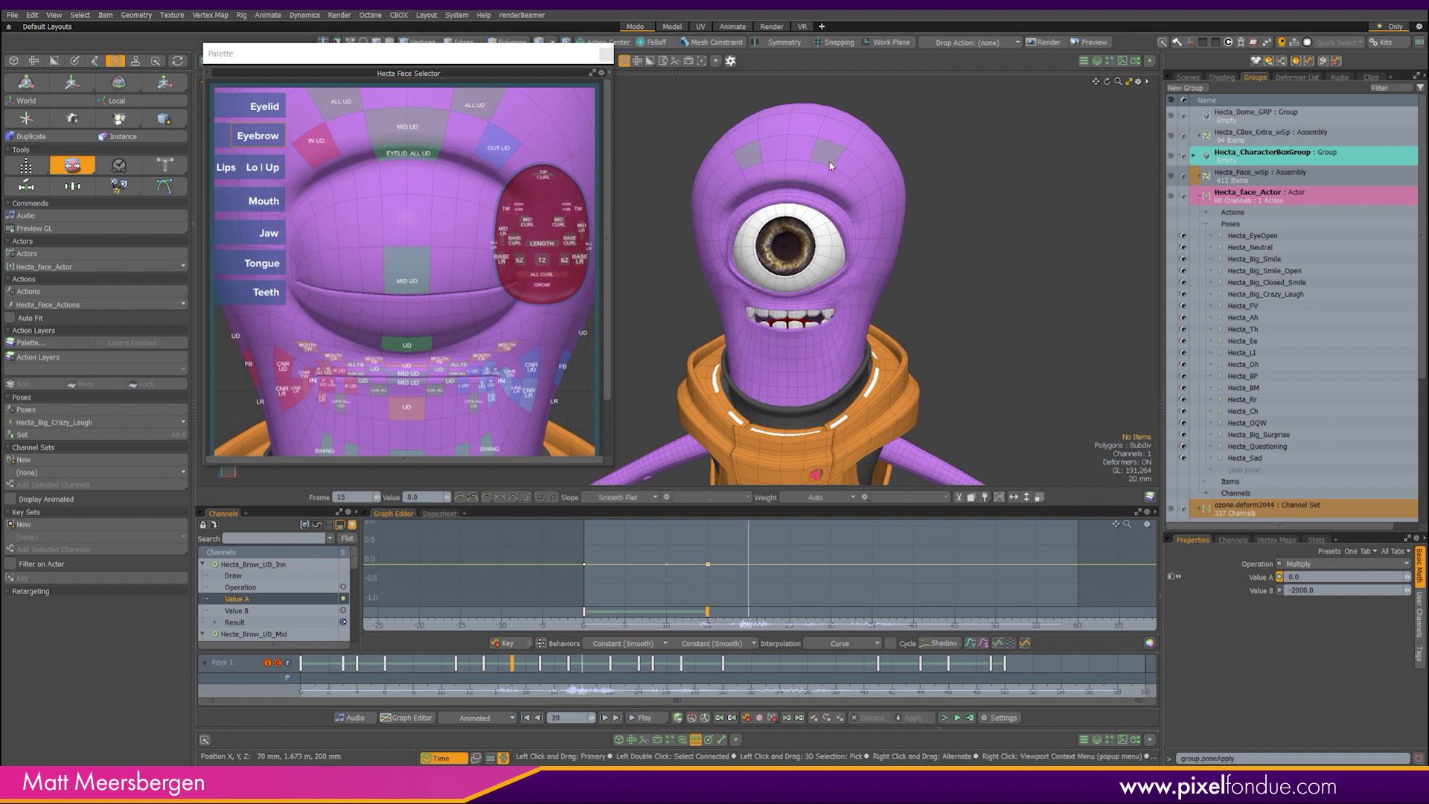
{"action": "left_click", "coordinate": [760, 179]}
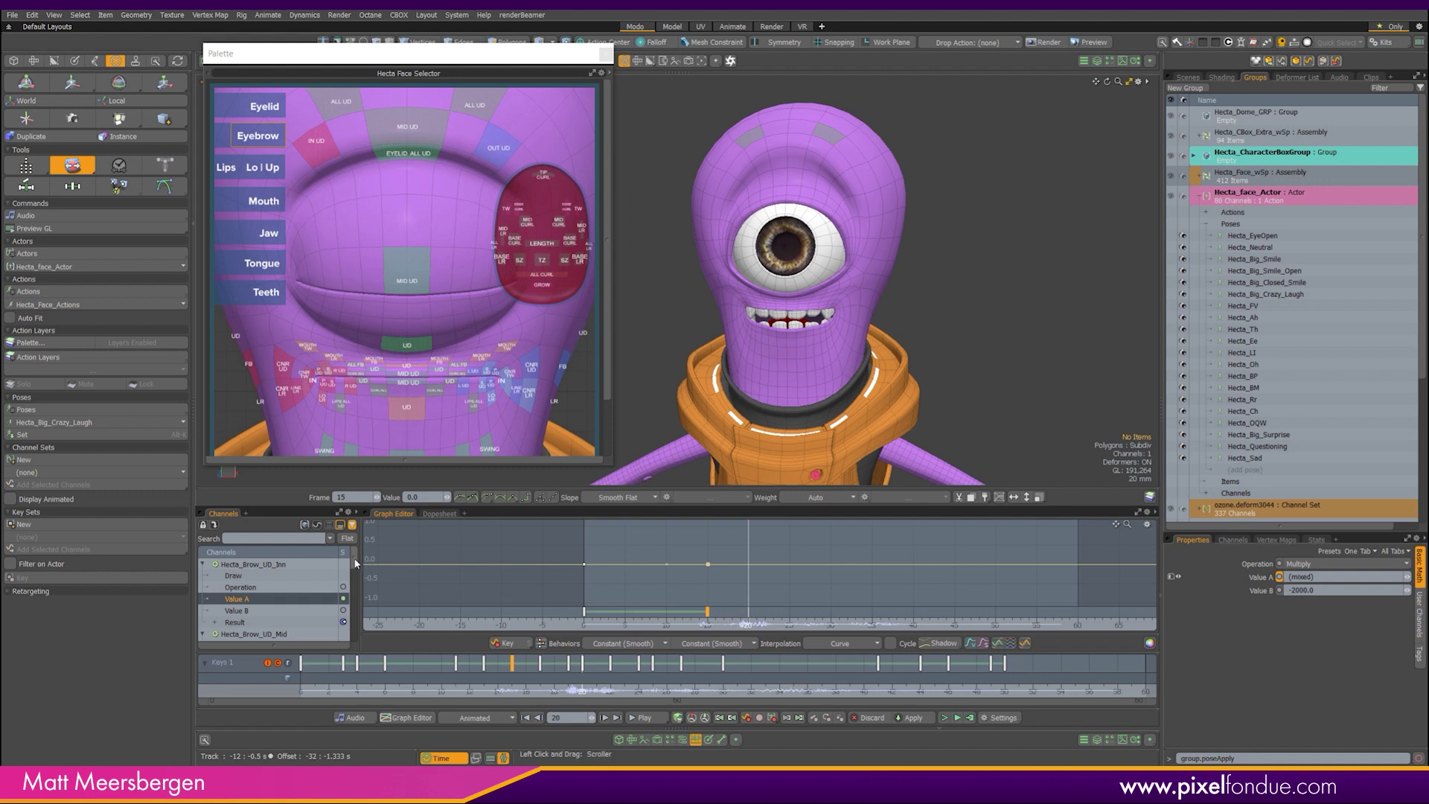
{"action": "scroll", "coordinate": [352, 574], "scroll_direction": "down", "scroll_amount": 3}
{"action": "scroll", "coordinate": [352, 575], "scroll_direction": "down", "scroll_amount": 2}
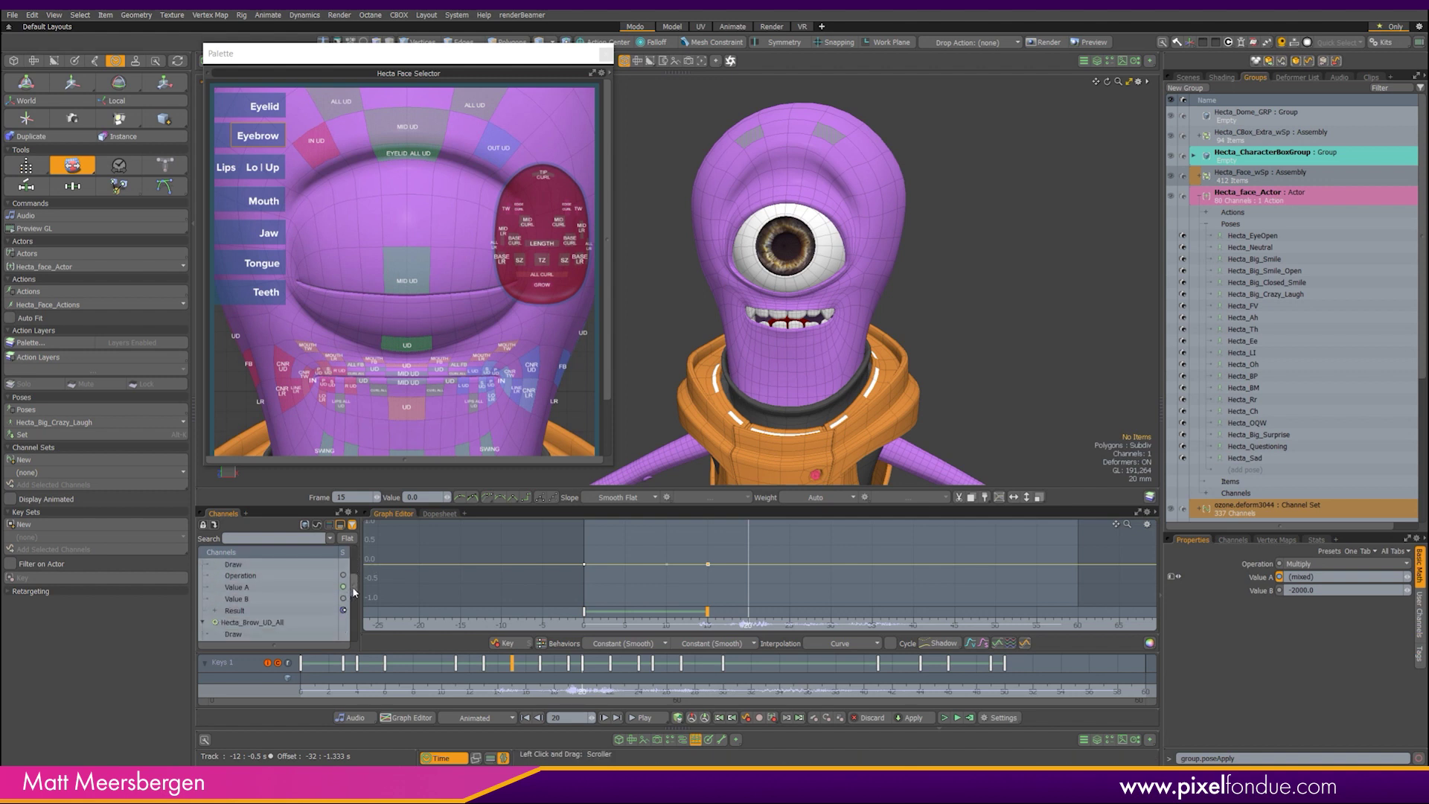
{"action": "scroll", "coordinate": [356, 584], "scroll_direction": "down", "scroll_amount": 2}
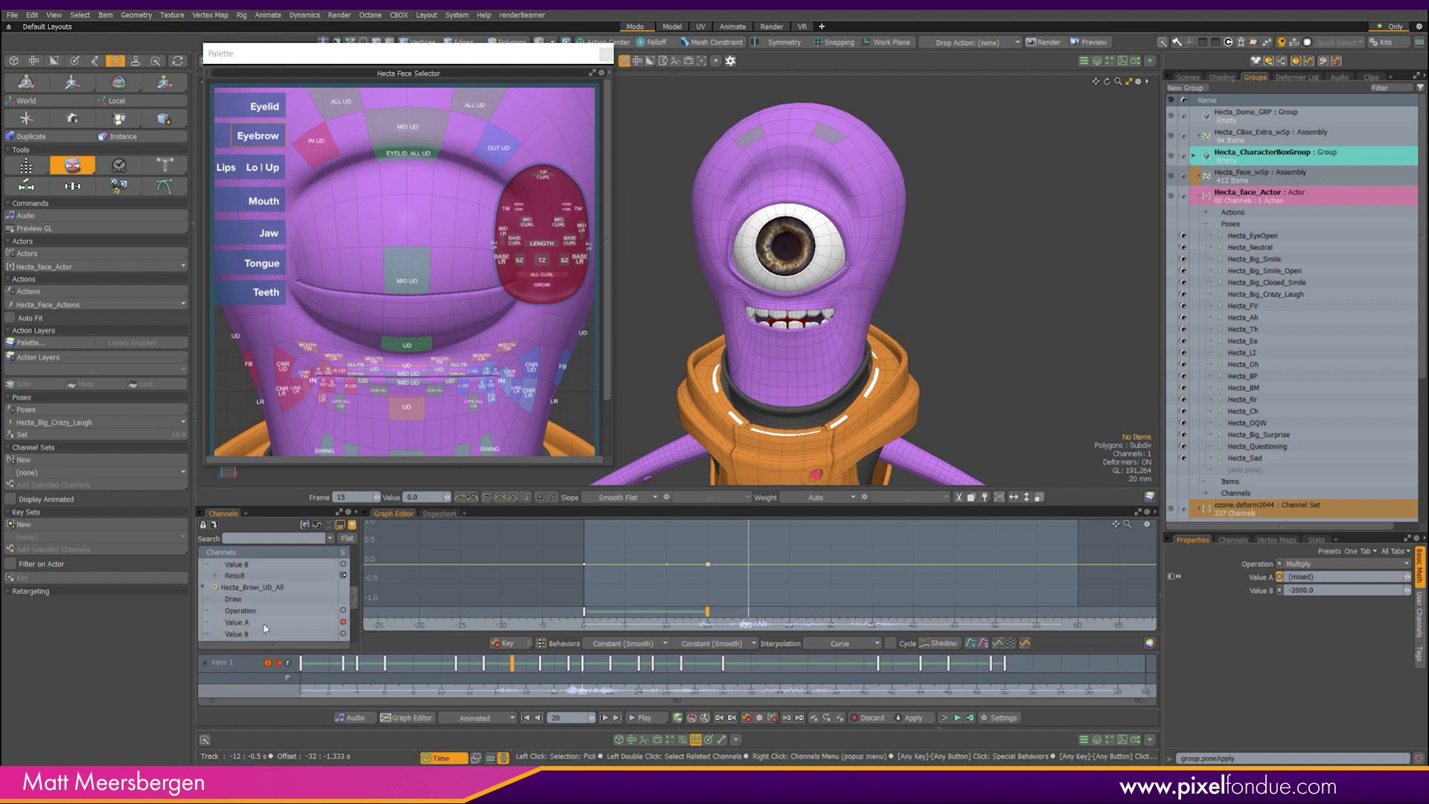
Tidy the Hecta_Brow_UD_All Value A curve, adding a key near frame 37, then bring YouTube forward
{"action": "left_click", "coordinate": [239, 623]}
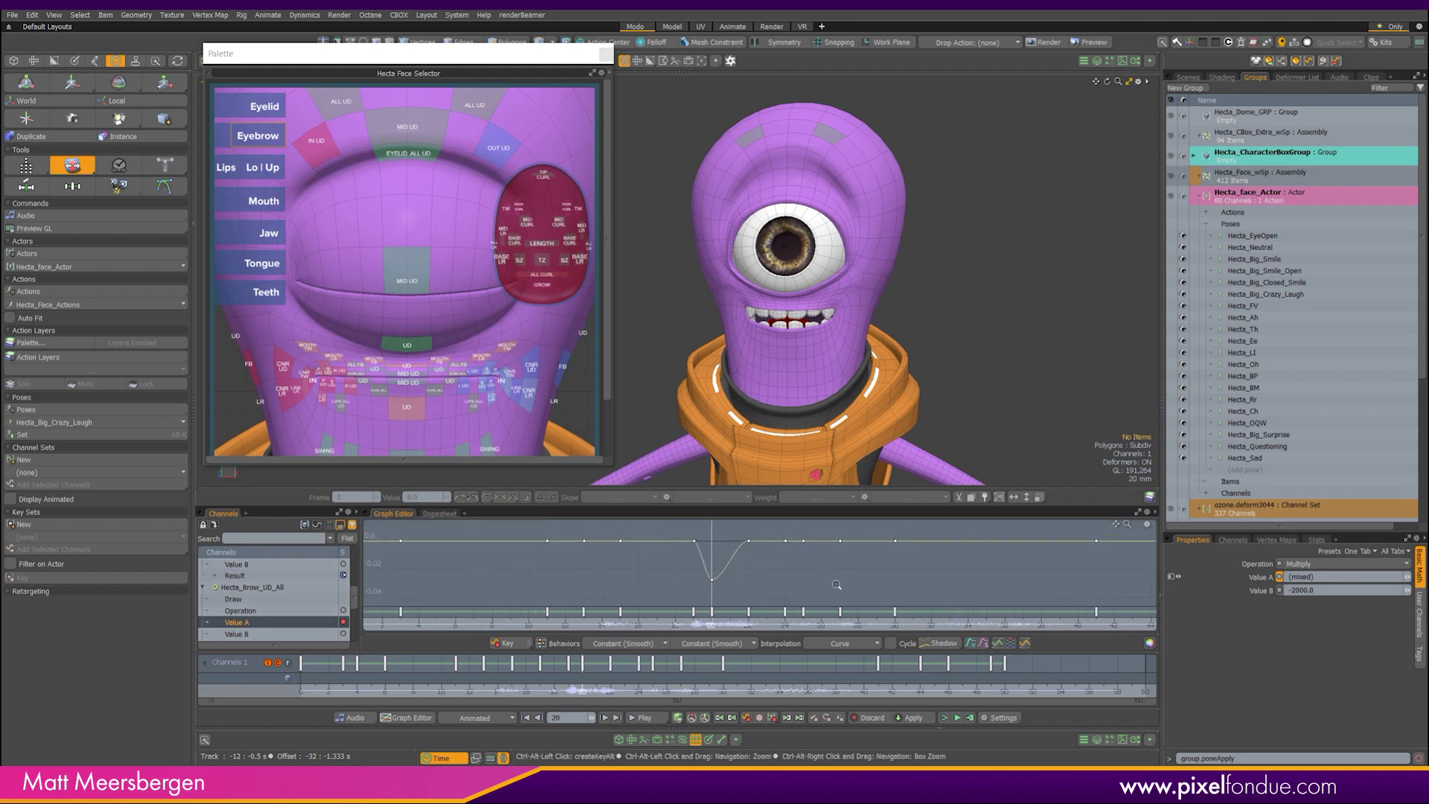
{"action": "left_click_drag", "start_coordinate": [659, 550], "coordinate": [800, 581]}
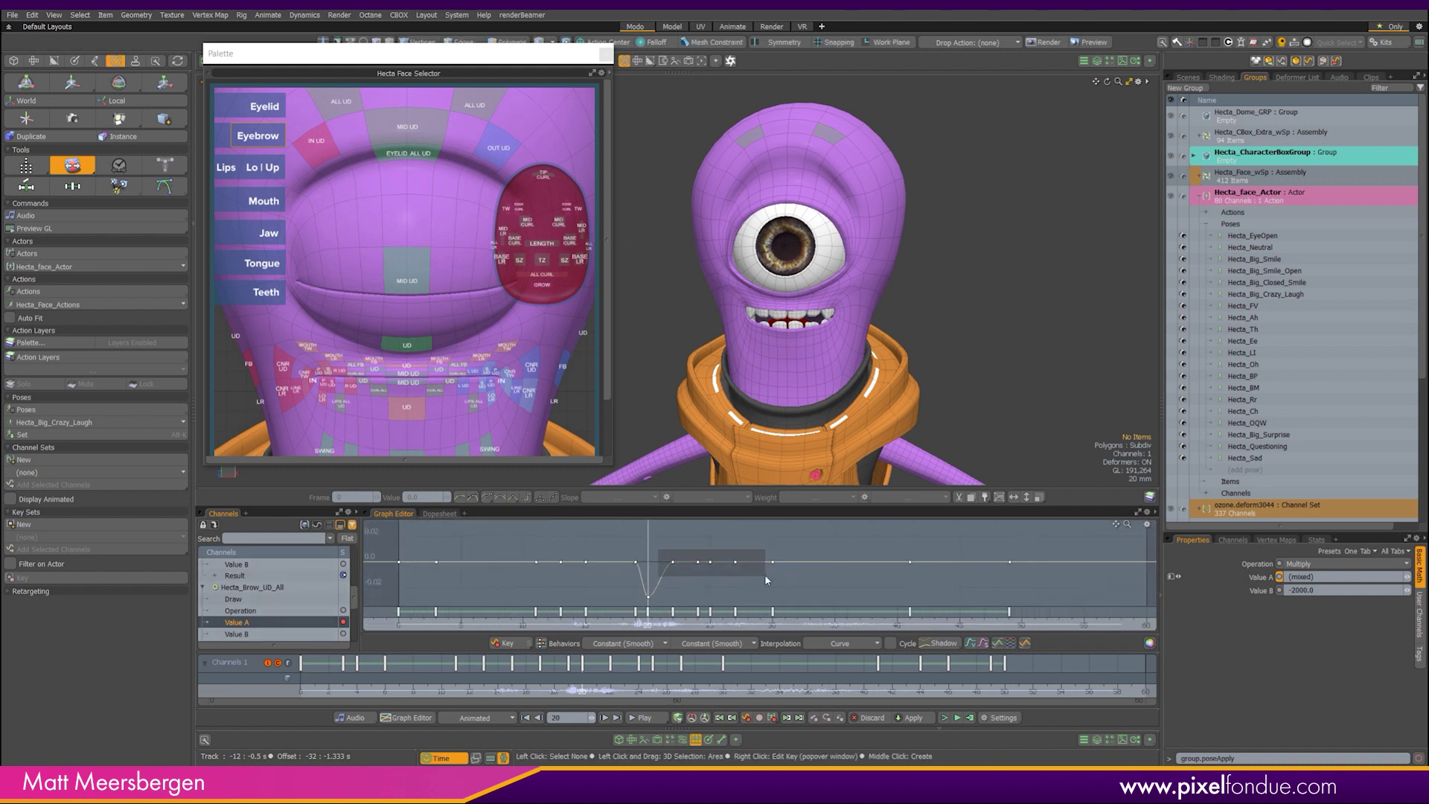
{"action": "key", "text": "Delete"}
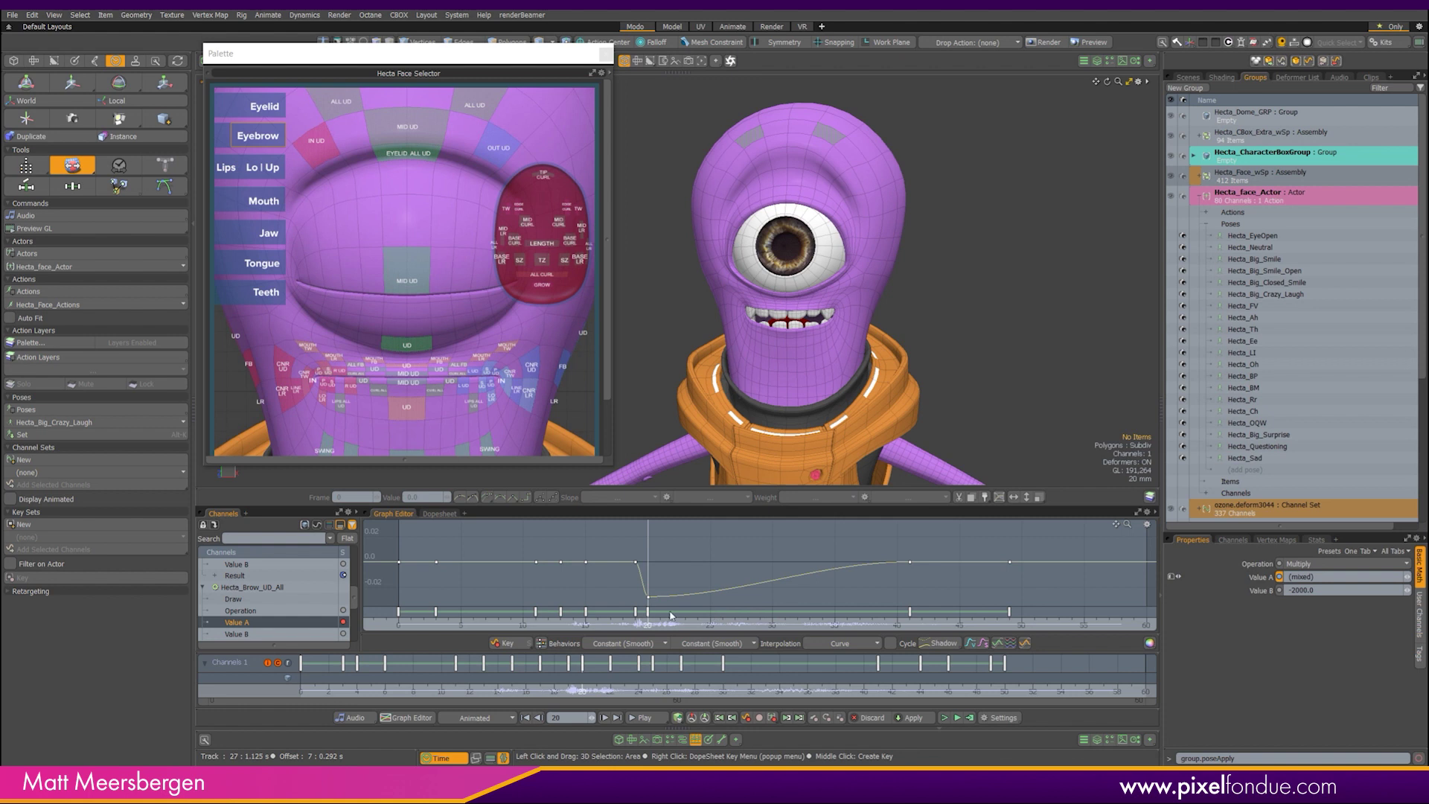
{"action": "left_click", "coordinate": [636, 612]}
{"action": "key", "text": "Delete"}
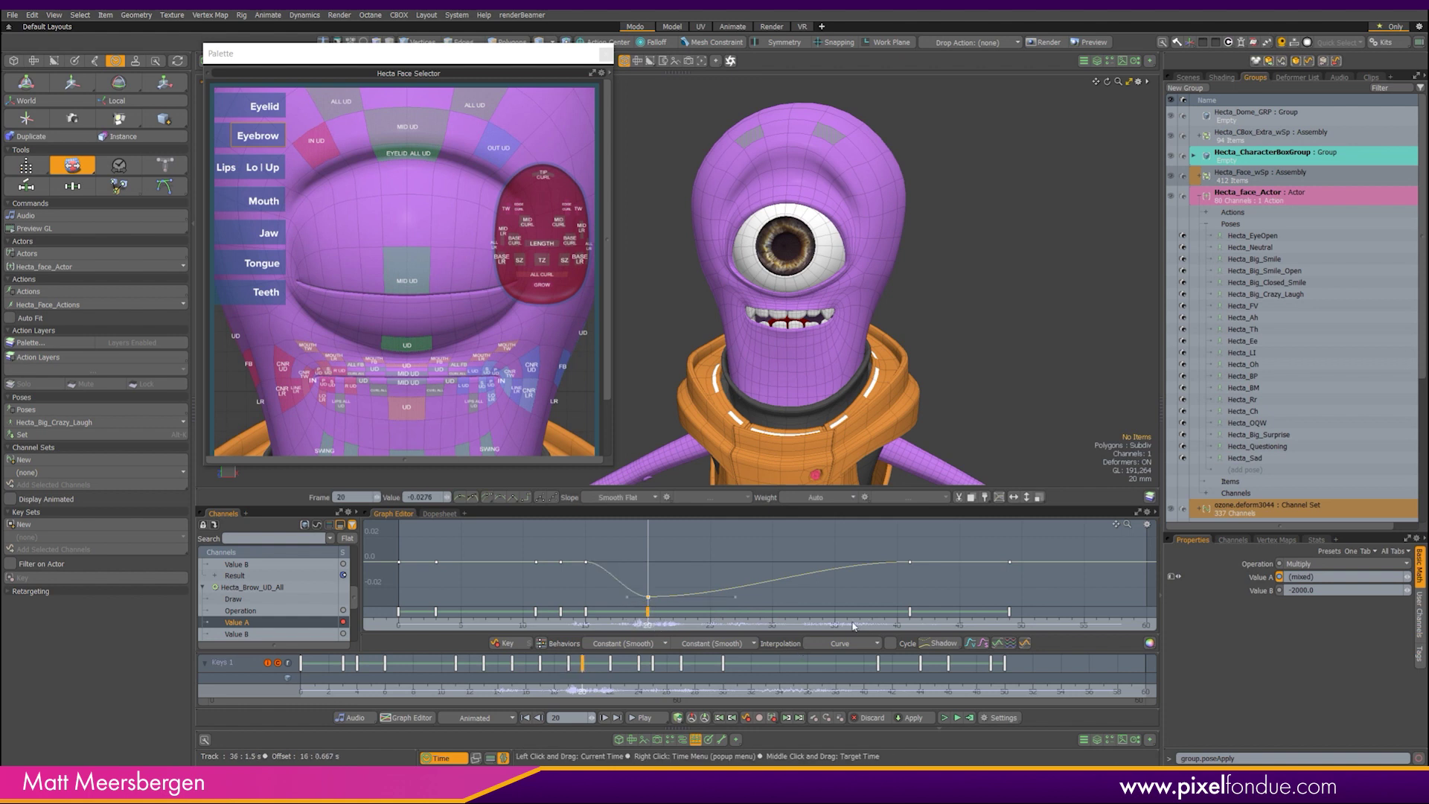
{"action": "left_click", "coordinate": [860, 624]}
{"action": "middle_click", "coordinate": [862, 631]}
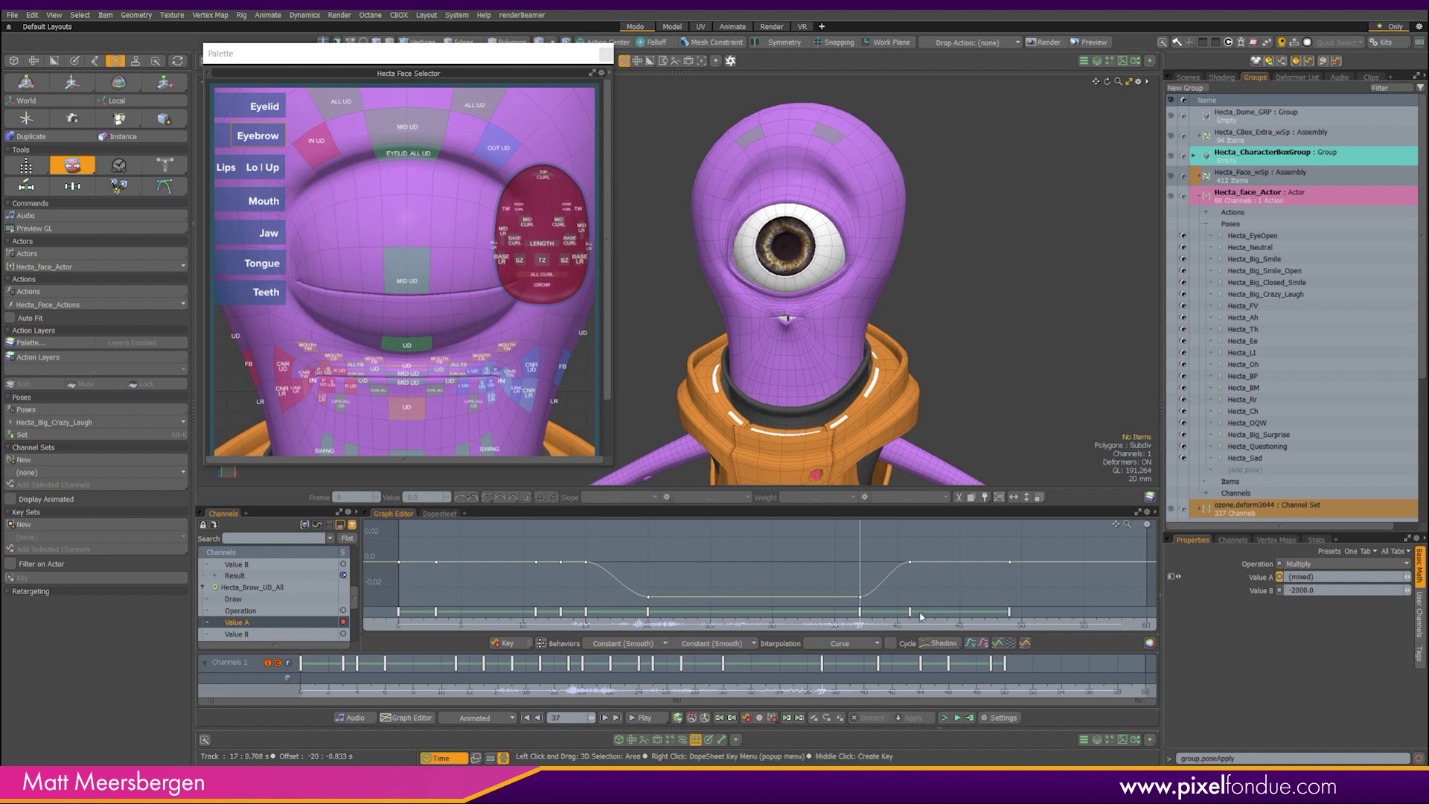
{"action": "left_click_drag", "start_coordinate": [909, 613], "coordinate": [925, 618]}
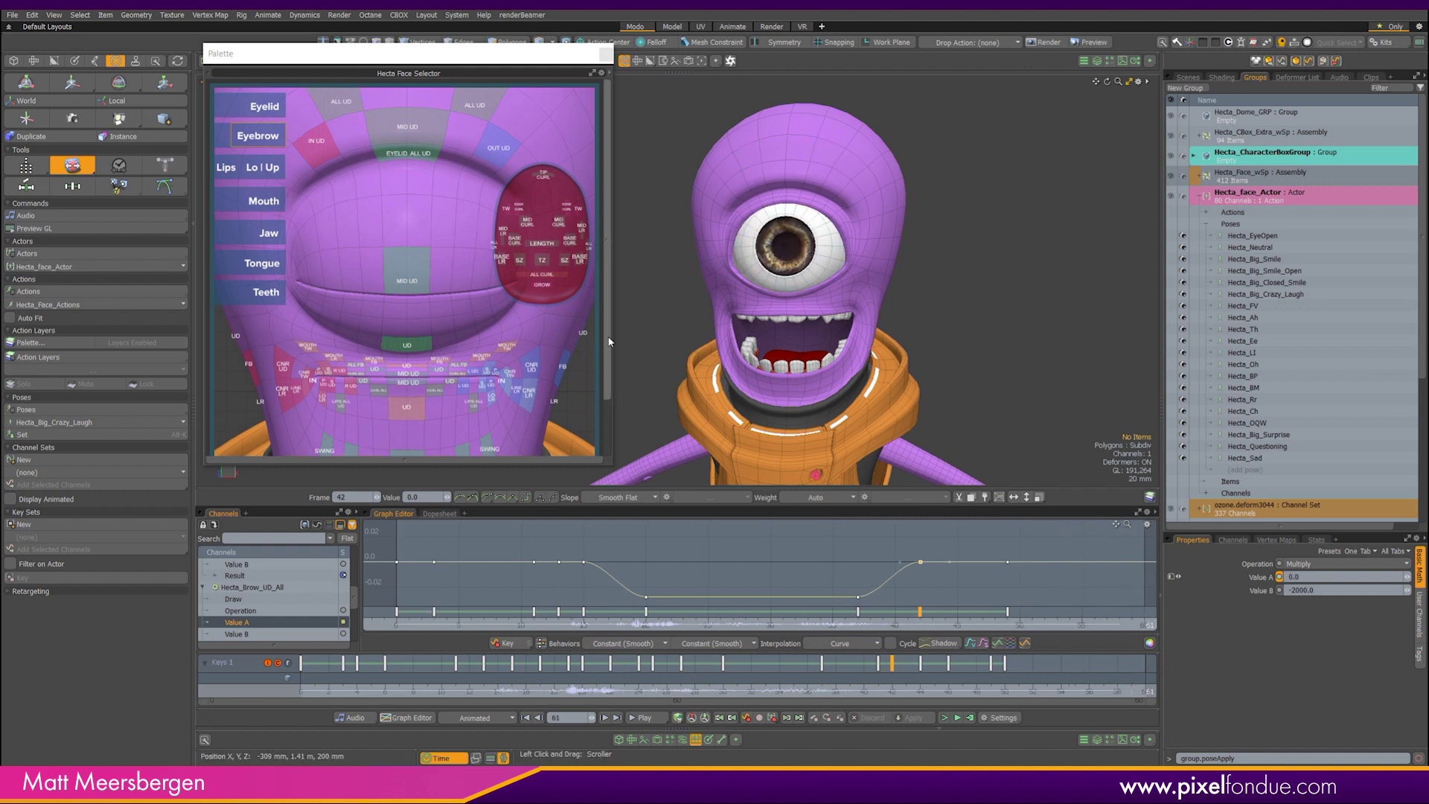
{"action": "mouse_move", "coordinate": [966, 191]}
{"action": "left_mouse_down"}
{"action": "mouse_move", "coordinate": [913, 84]}
{"action": "mouse_move", "coordinate": [882, 68]}
{"action": "left_mouse_up"}
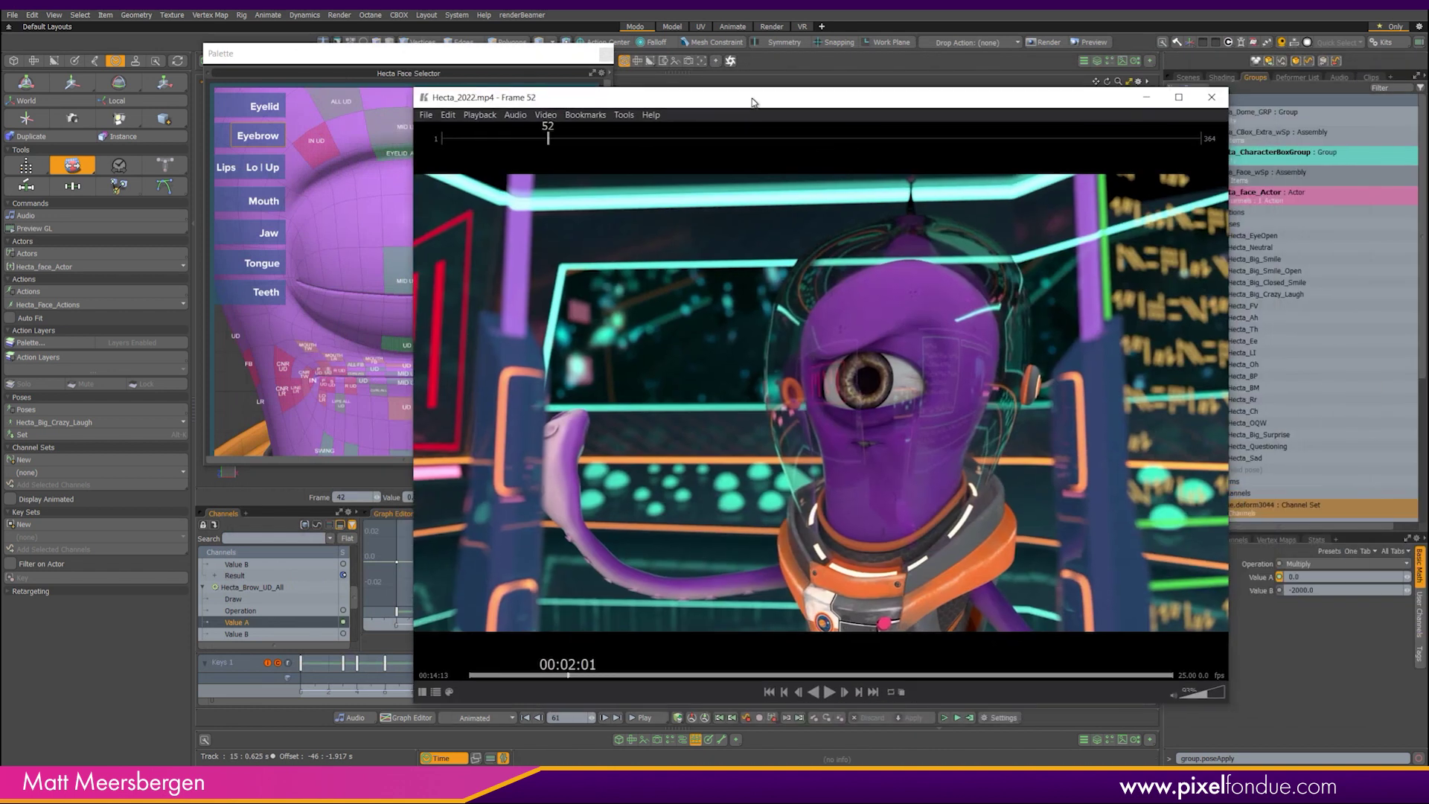
Review the Hecta_2022.mp4 render paused at frame 52 in the media player
{"action": "left_click_drag", "start_coordinate": [753, 102], "coordinate": [754, 103]}
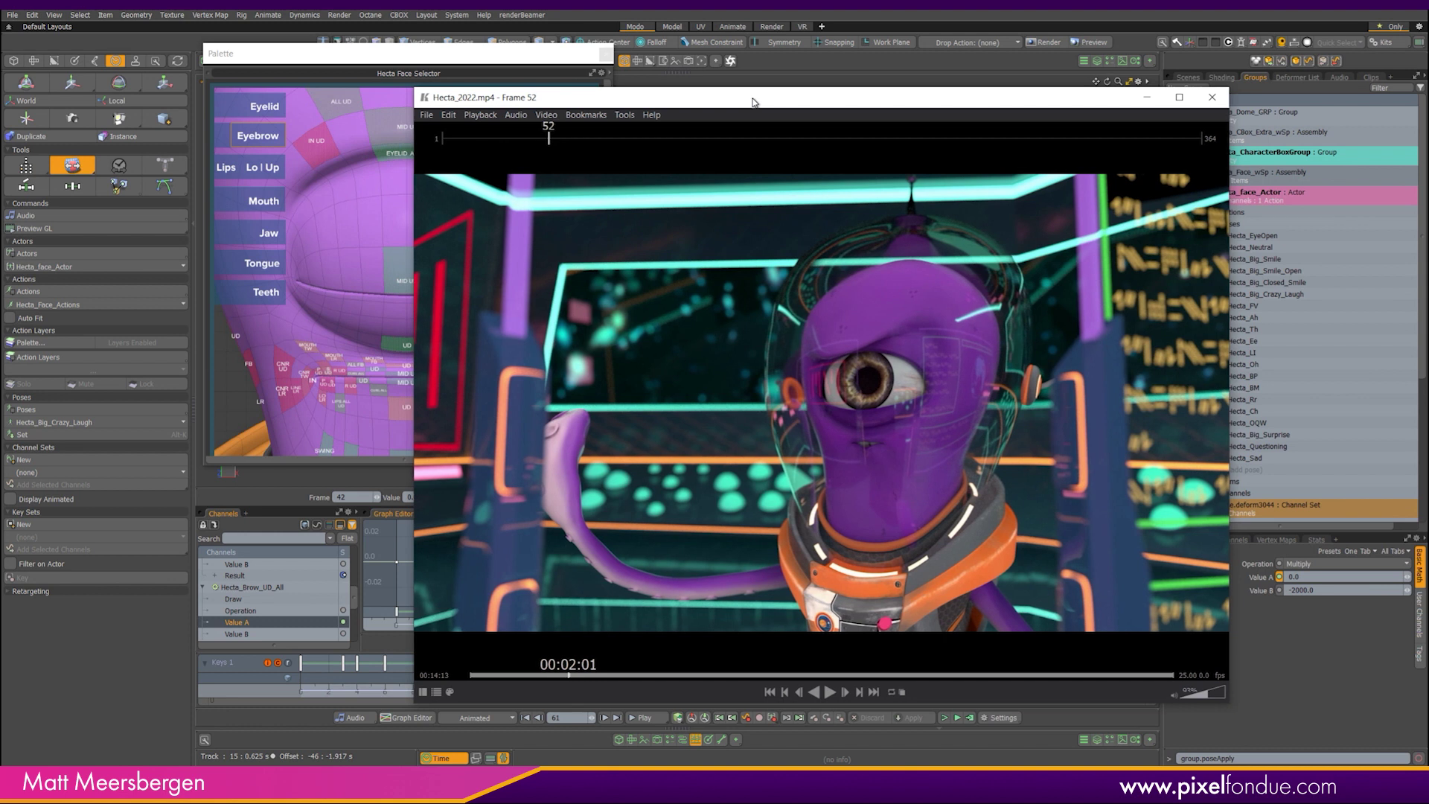